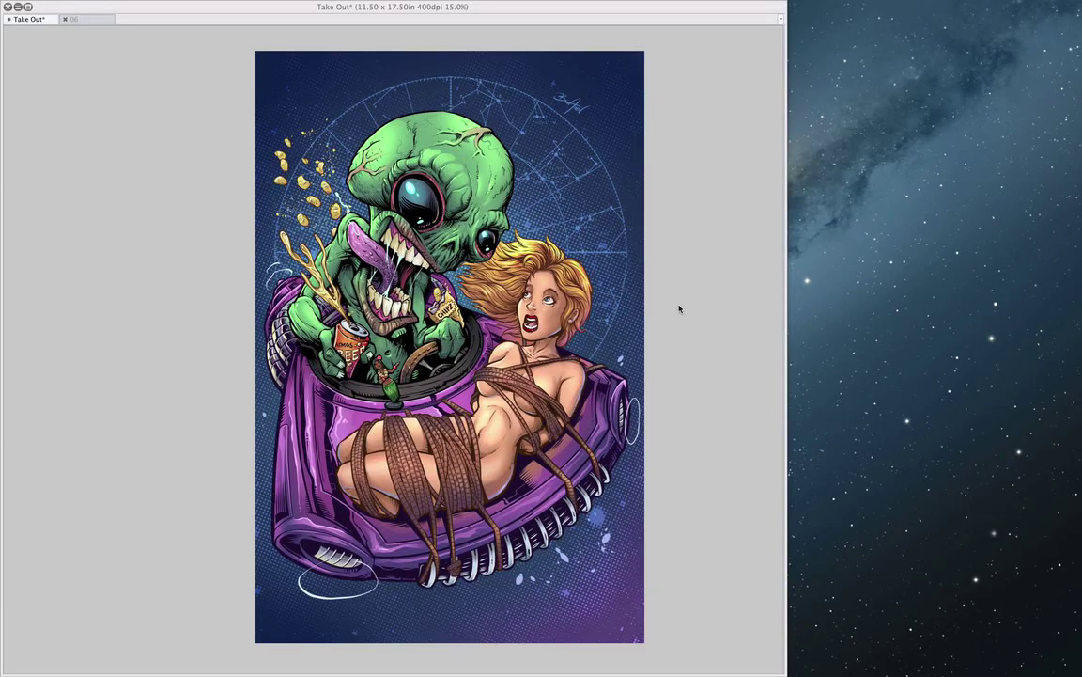
# Show the hidden palettes and hide the FLATS Copy layer of the alien illustration.
pyautogui.press('Tab')
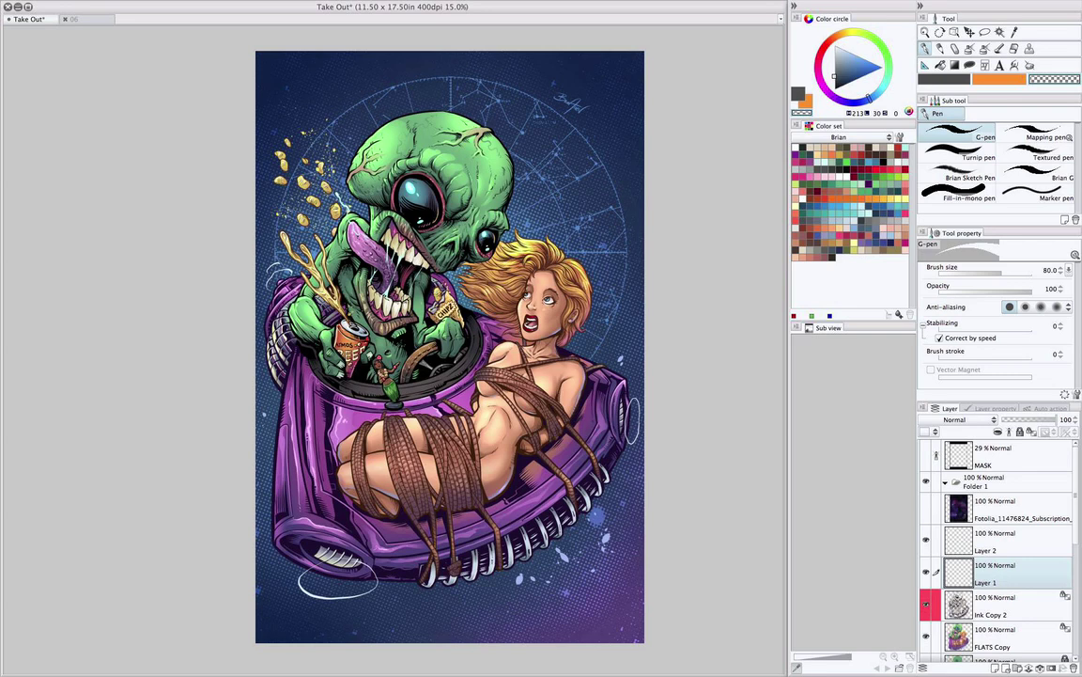
pyautogui.moveTo(666, 405); pyautogui.dragTo(665, 403)
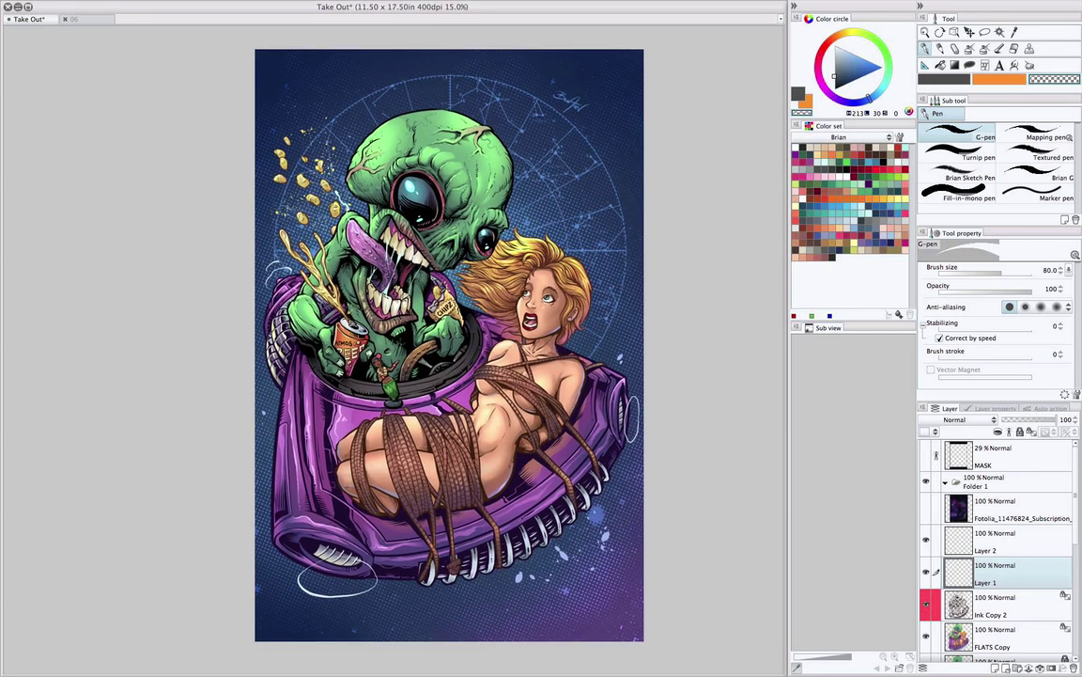
pyautogui.scroll(-3, 1079, 499)
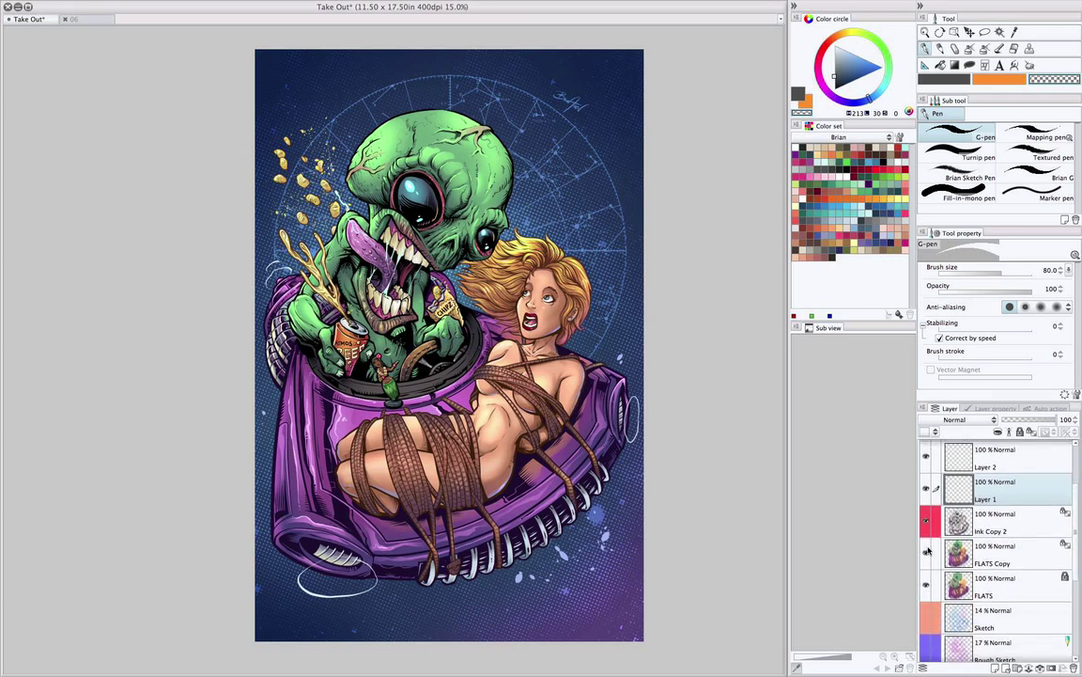
pyautogui.click(927, 554)
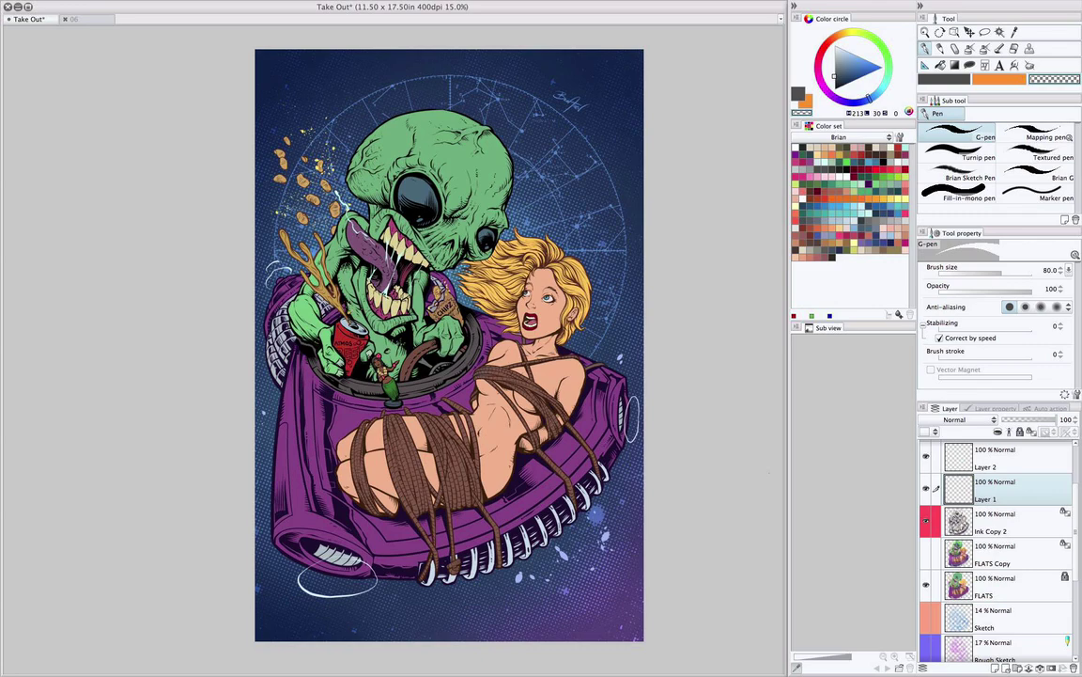
# Isolate the line art on white by hiding the FLATS, blue background image and Layer 12 Copy layers and showing the Paper layer.
pyautogui.scroll(3, 556, 302)
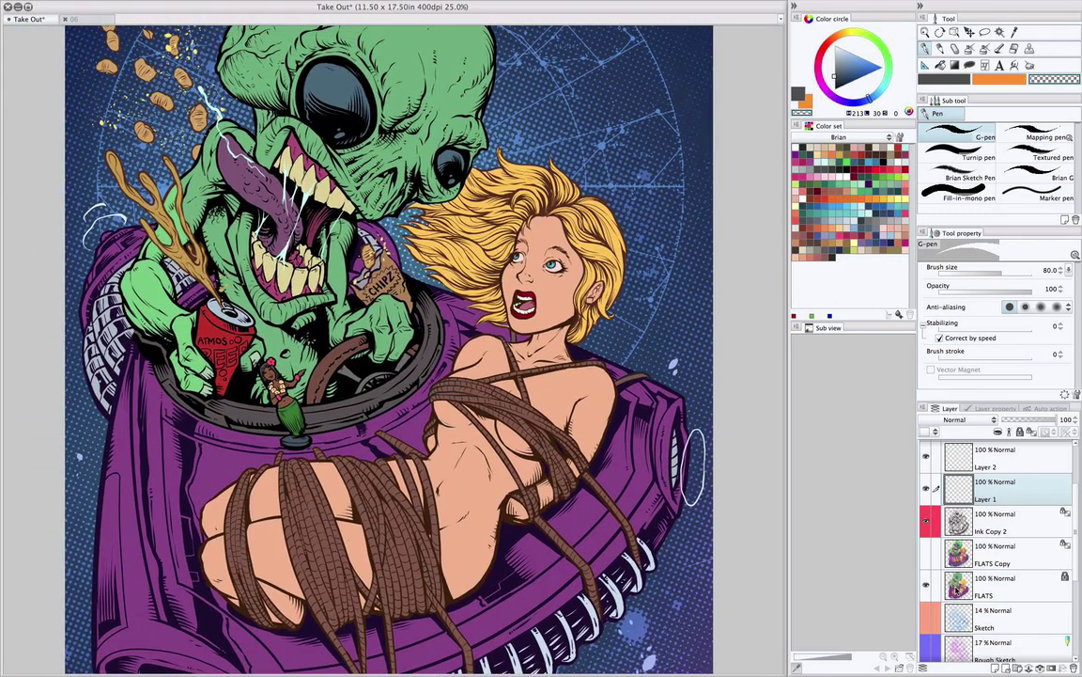
pyautogui.click(927, 585)
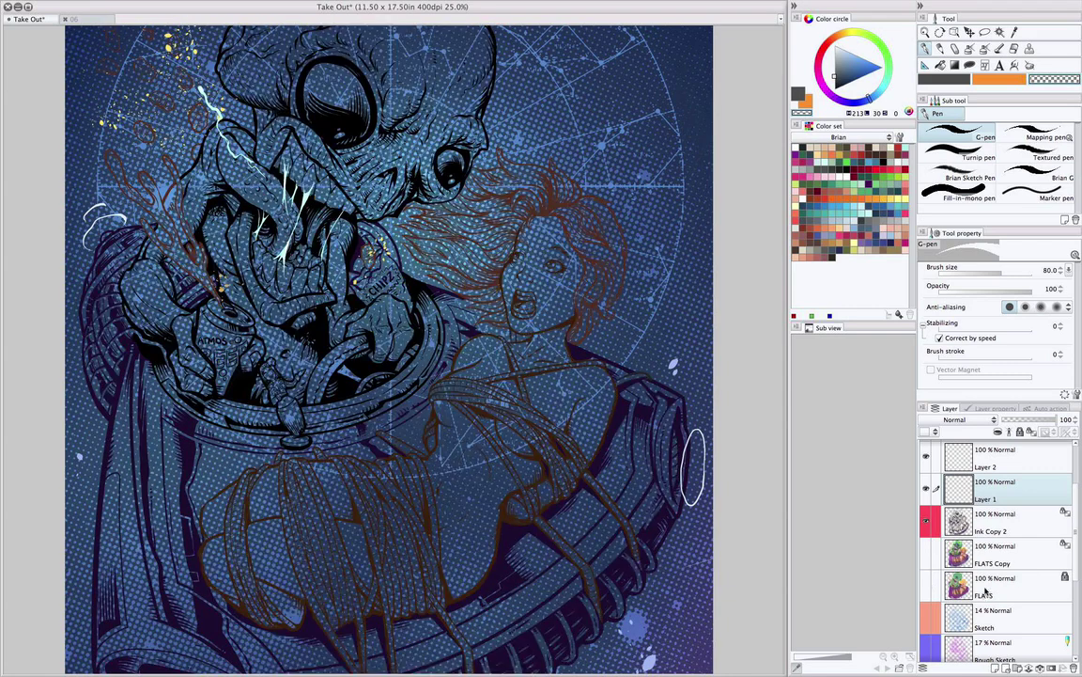
pyautogui.click(978, 608)
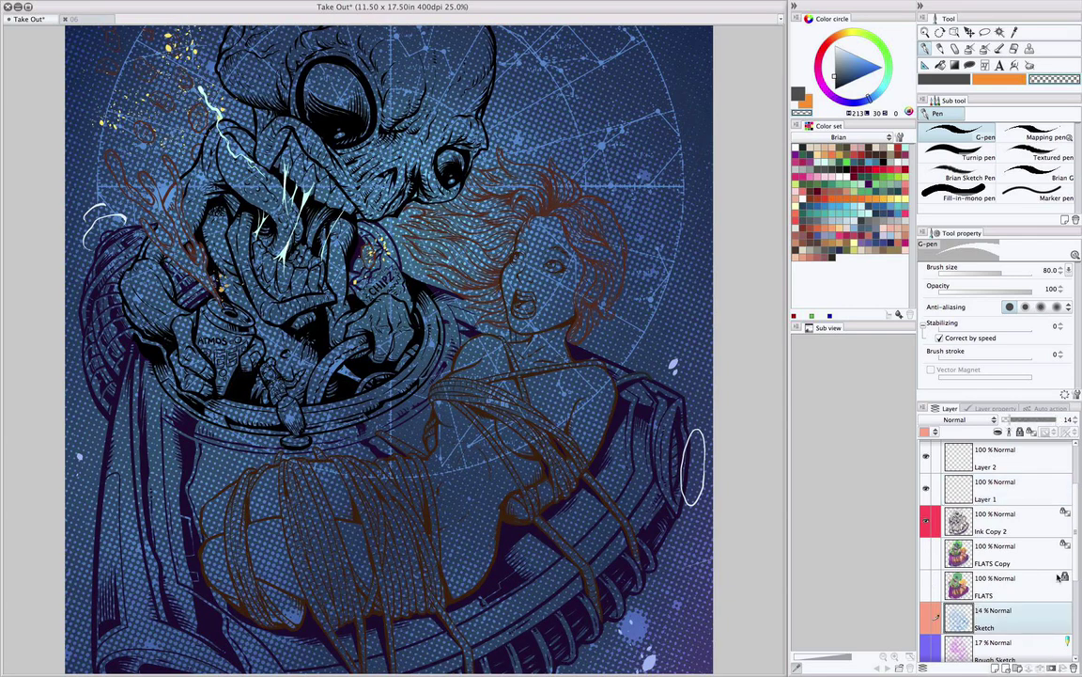
pyautogui.scroll(-1, 1071, 585)
pyautogui.scroll(-4, 1071, 585)
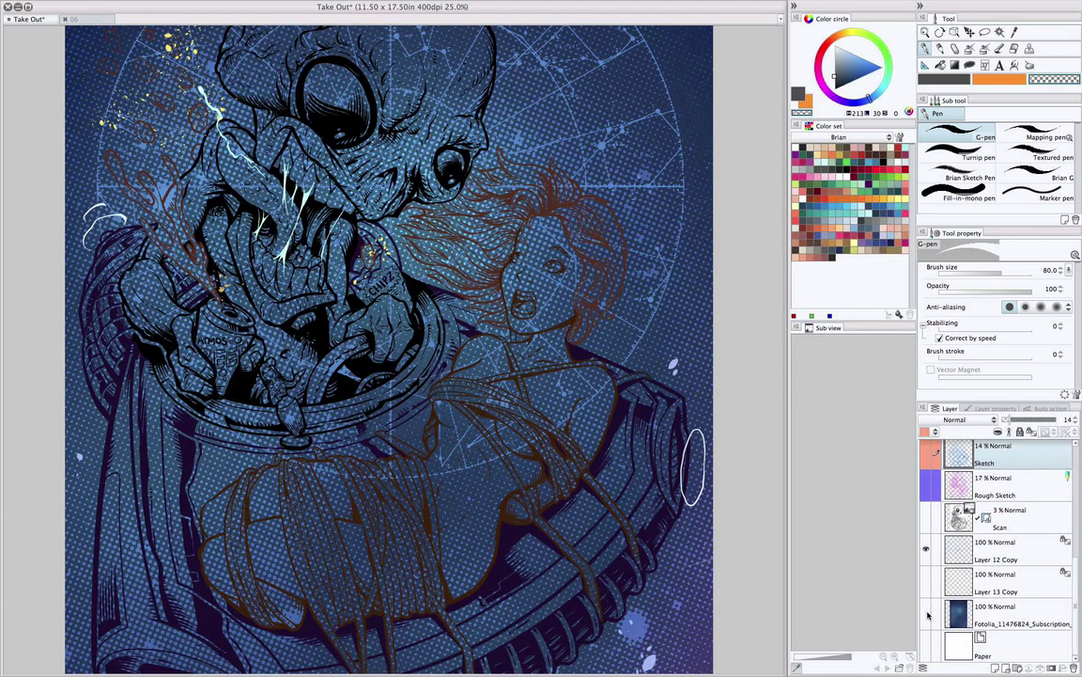
pyautogui.click(927, 614)
pyautogui.click(926, 646)
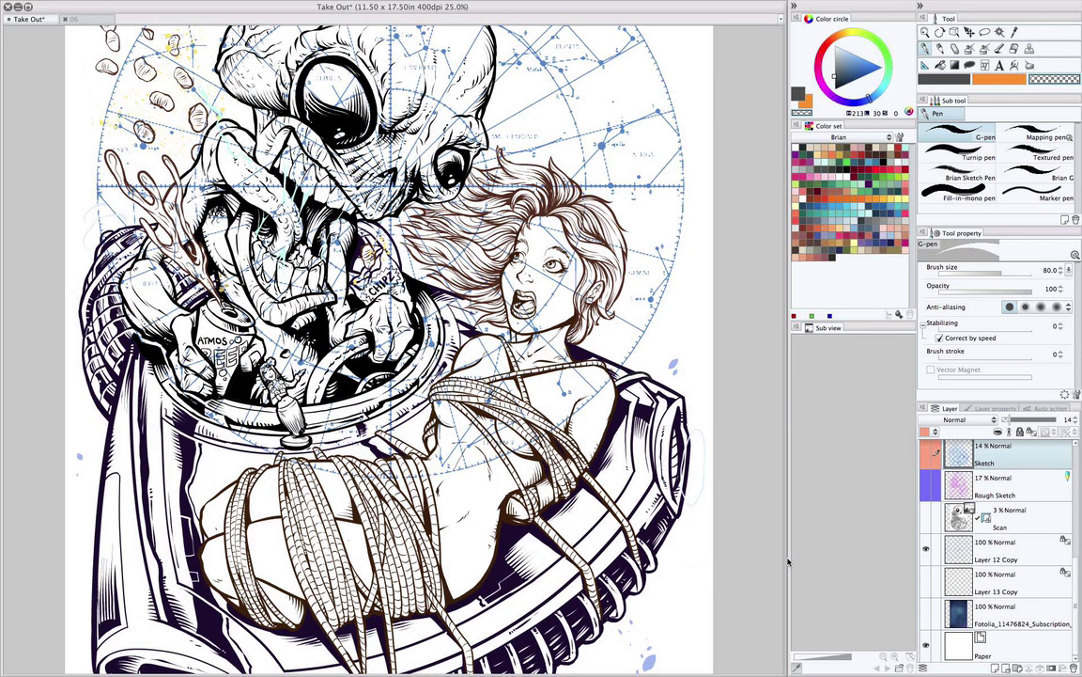
pyautogui.press('super+minus')
pyautogui.click(927, 549)
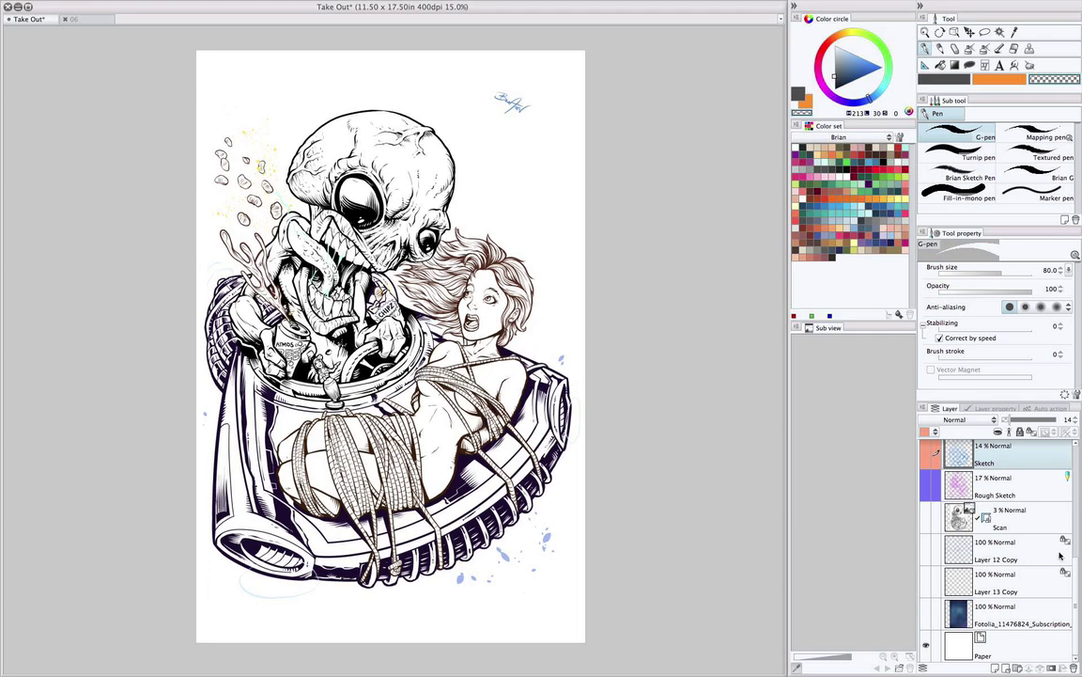
# Show the FLATS layer again and auto-select the alien's green head on it.
pyautogui.moveTo(1076, 567); pyautogui.dragTo(1076, 513)
pyautogui.click(927, 542)
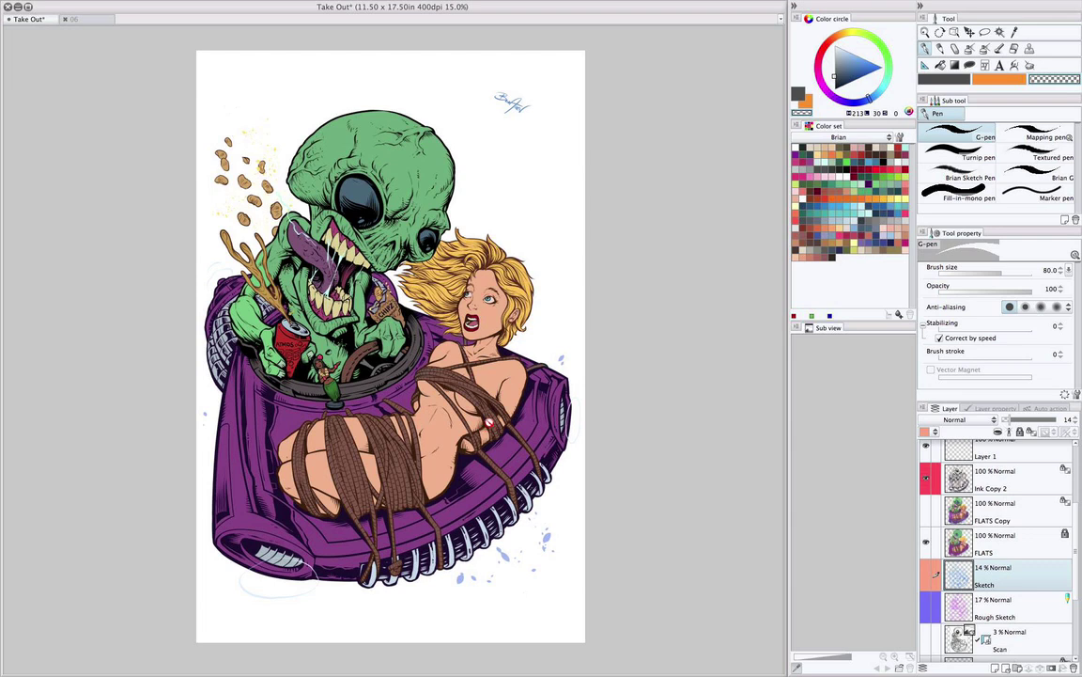
pyautogui.press('w')
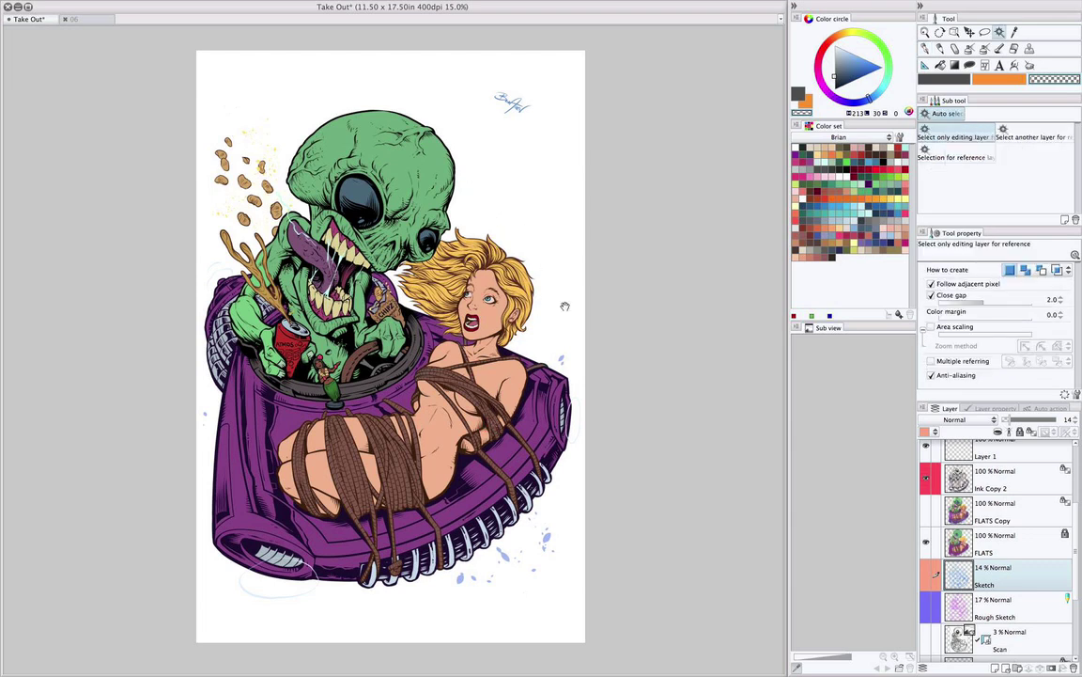
pyautogui.moveTo(561, 297); pyautogui.dragTo(615, 320)
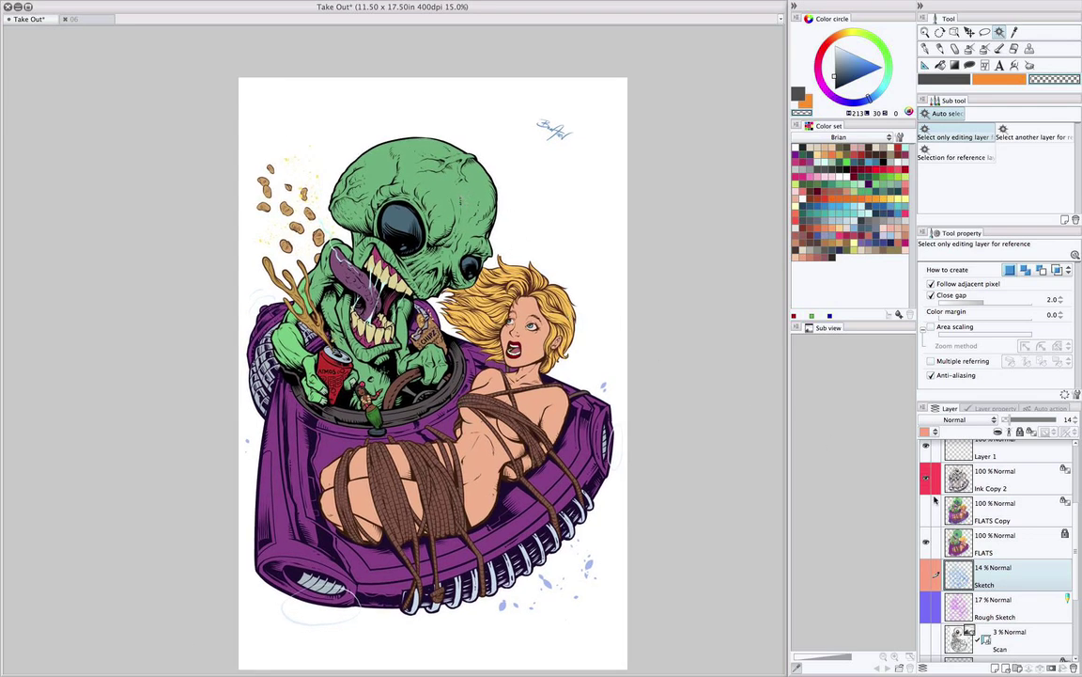
pyautogui.click(960, 540)
pyautogui.click(427, 174)
pyautogui.press('super+plus')
pyautogui.moveTo(470, 273); pyautogui.dragTo(543, 380)
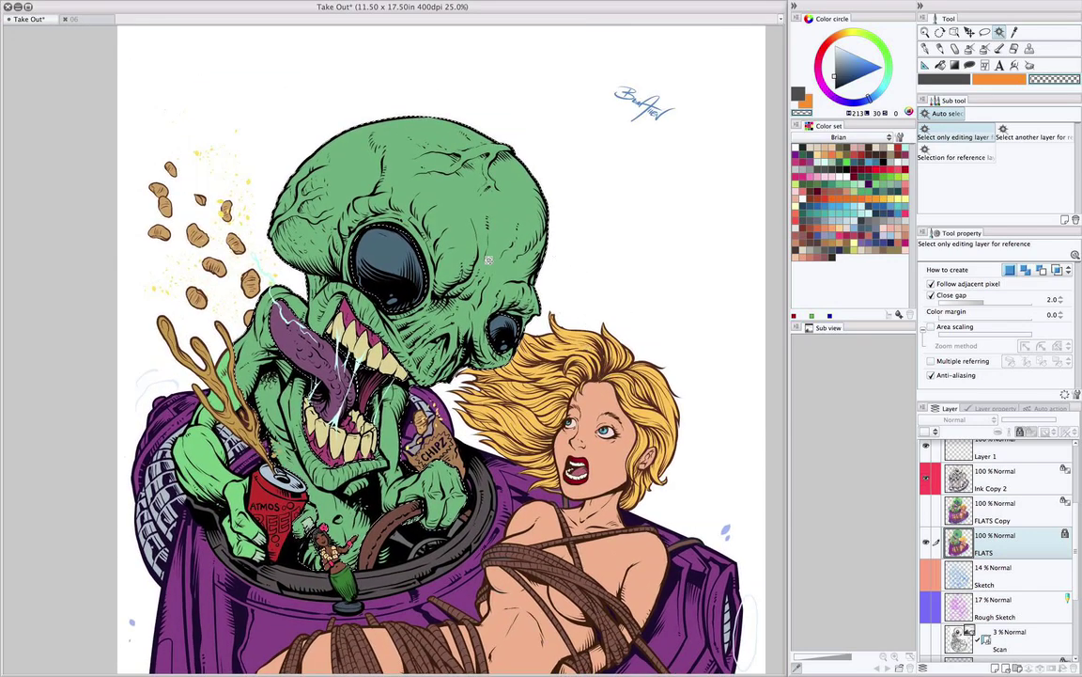
# Auto-select the flat skin color of the woman's shoulder on the FLATS layer.
pyautogui.click(603, 453)
pyautogui.moveTo(604, 453)
pyautogui.mouseDown()
pyautogui.moveTo(607, 385)
pyautogui.moveTo(591, 289)
pyautogui.mouseUp()
pyautogui.click(621, 393)
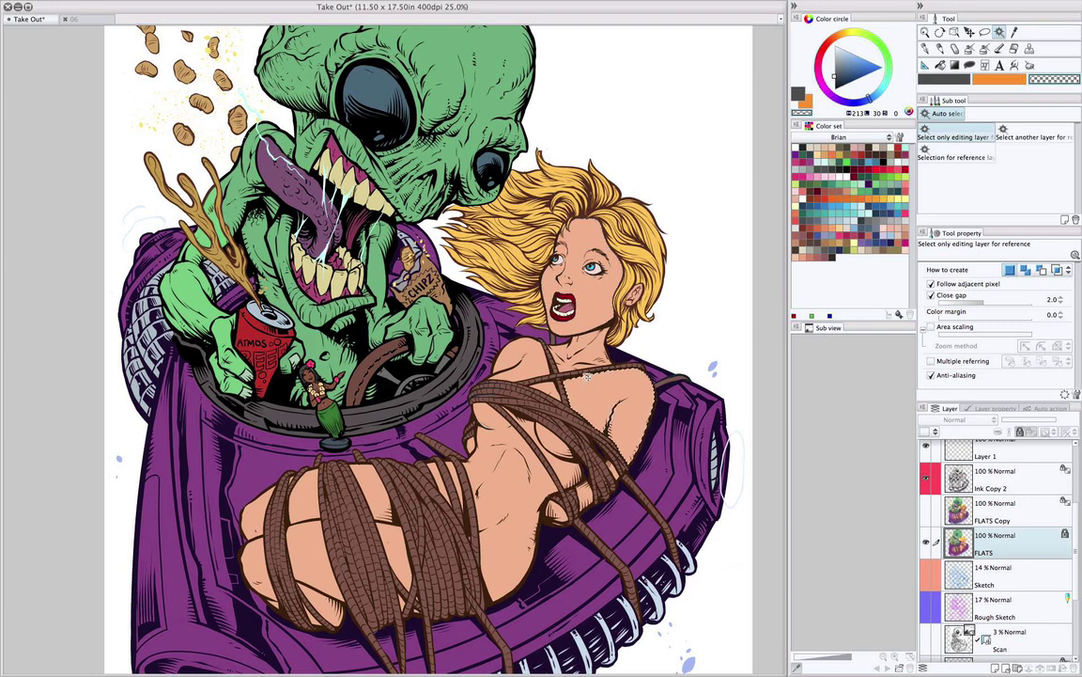
# Turn off Follow adjacent pixel for the auto selection and select all the brown rope areas at once.
pyautogui.click(932, 283)
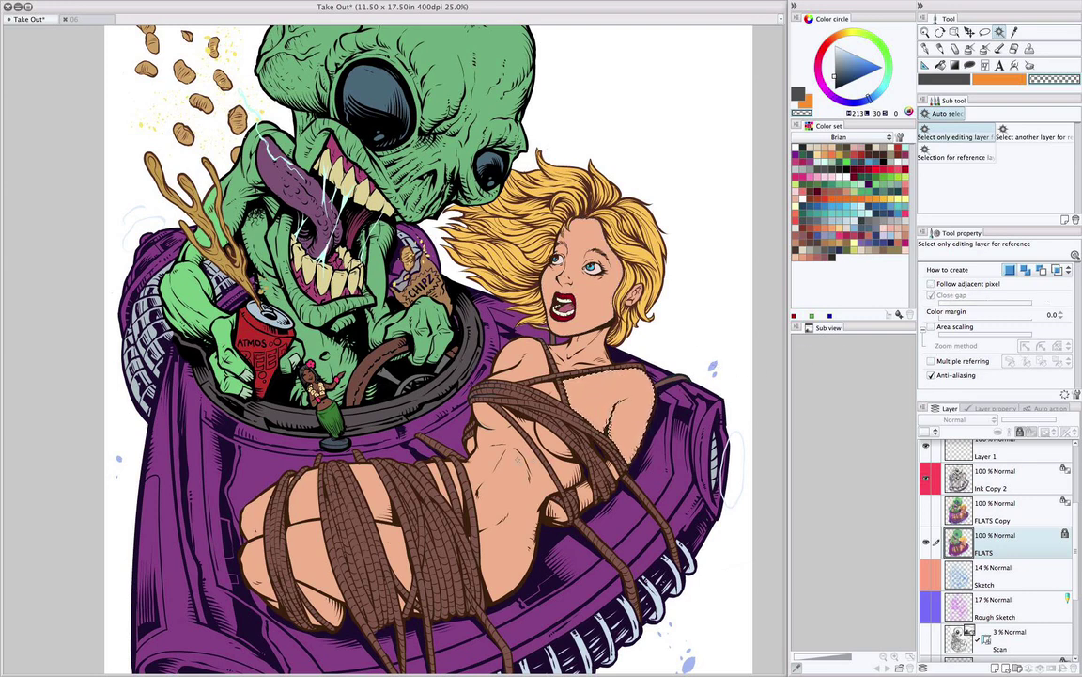
pyautogui.click(580, 350)
pyautogui.click(546, 378)
pyautogui.moveTo(506, 444); pyautogui.dragTo(526, 521)
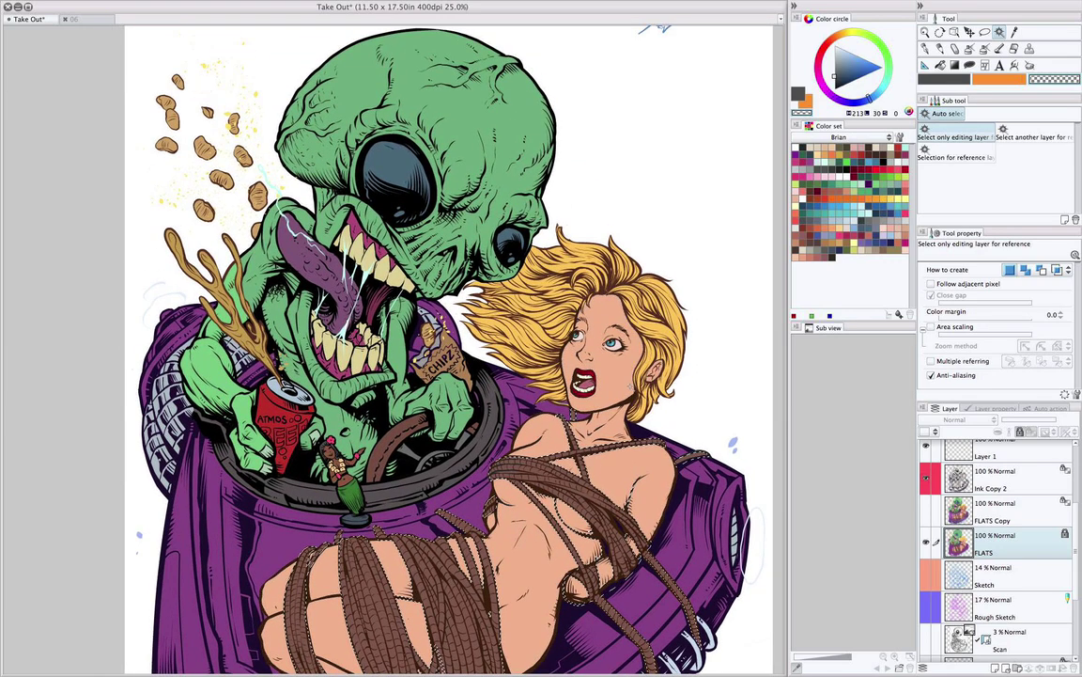
pyautogui.scroll(-3, 654, 416)
pyautogui.scroll(3, 657, 414)
pyautogui.moveTo(655, 372); pyautogui.dragTo(636, 390)
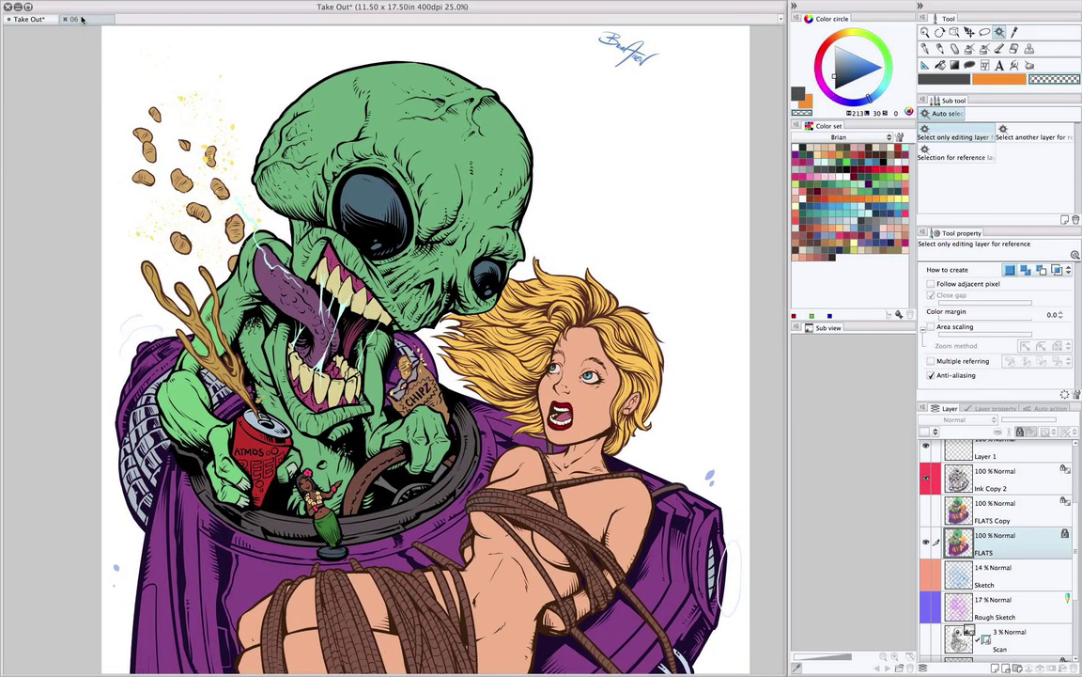
# Switch to the 06 document and add a new layer named FLATS directly above the Rough Sketch layer.
pyautogui.click(74, 19)
pyautogui.scroll(-2, 532, 410)
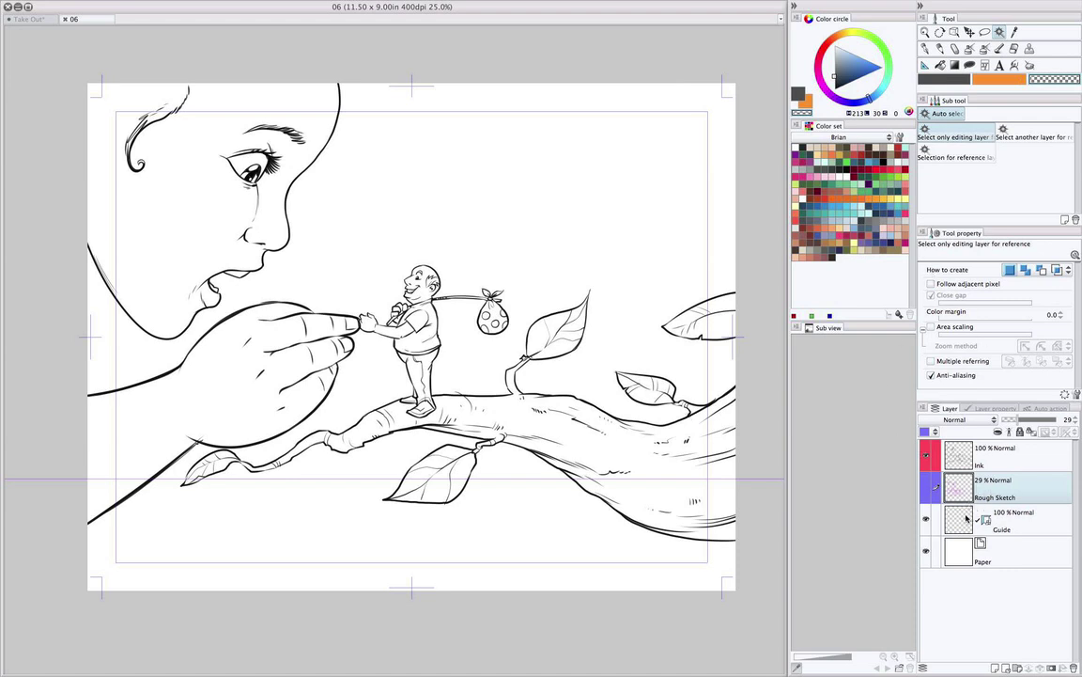
pyautogui.click(995, 667)
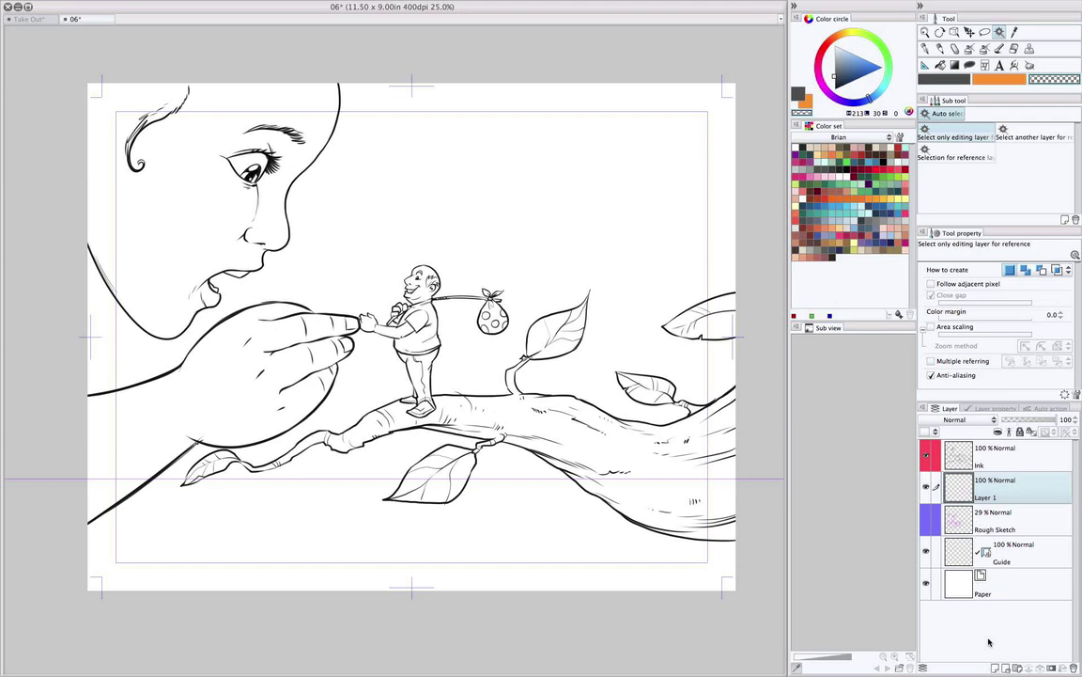
pyautogui.doubleClick(986, 499)
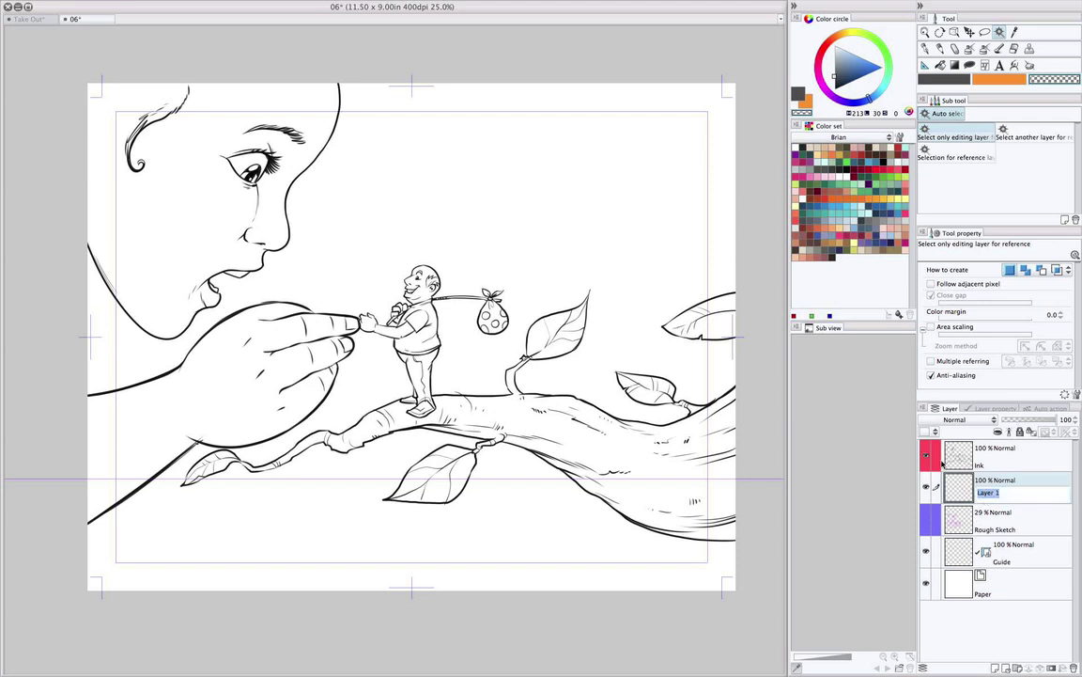
pyautogui.write('FLATS')
pyautogui.press('Return')
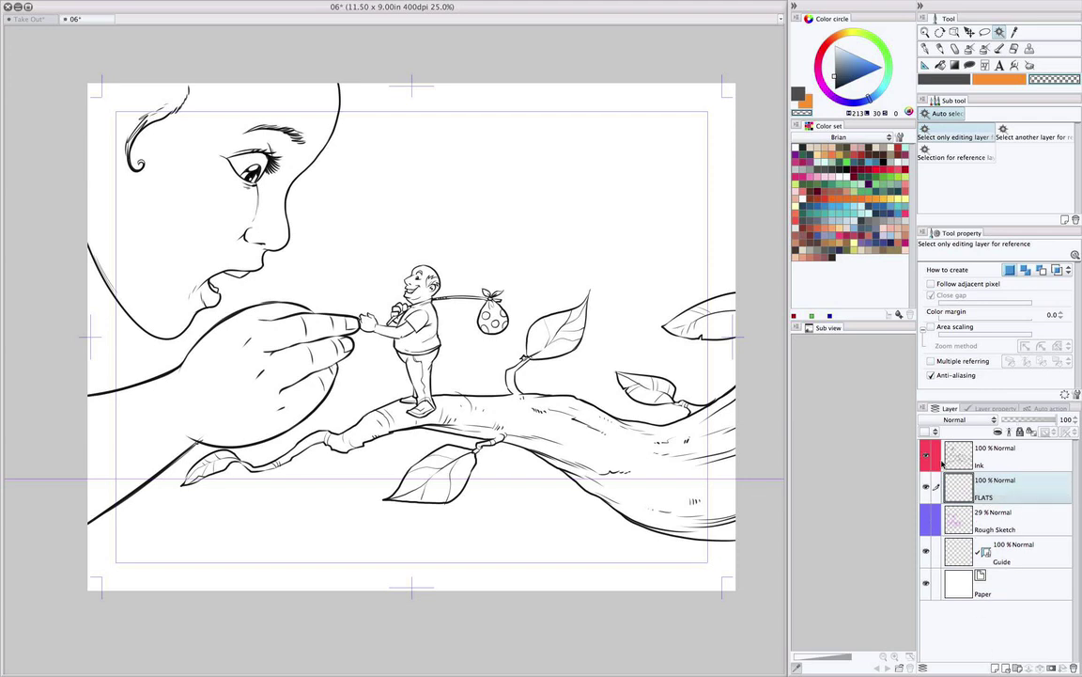
# Lower the Ink layer's opacity to 73%.
pyautogui.click(941, 460)
pyautogui.moveTo(1055, 421); pyautogui.dragTo(1046, 423)
pyautogui.scroll(3, 508, 429)
pyautogui.moveTo(509, 383); pyautogui.dragTo(541, 413)
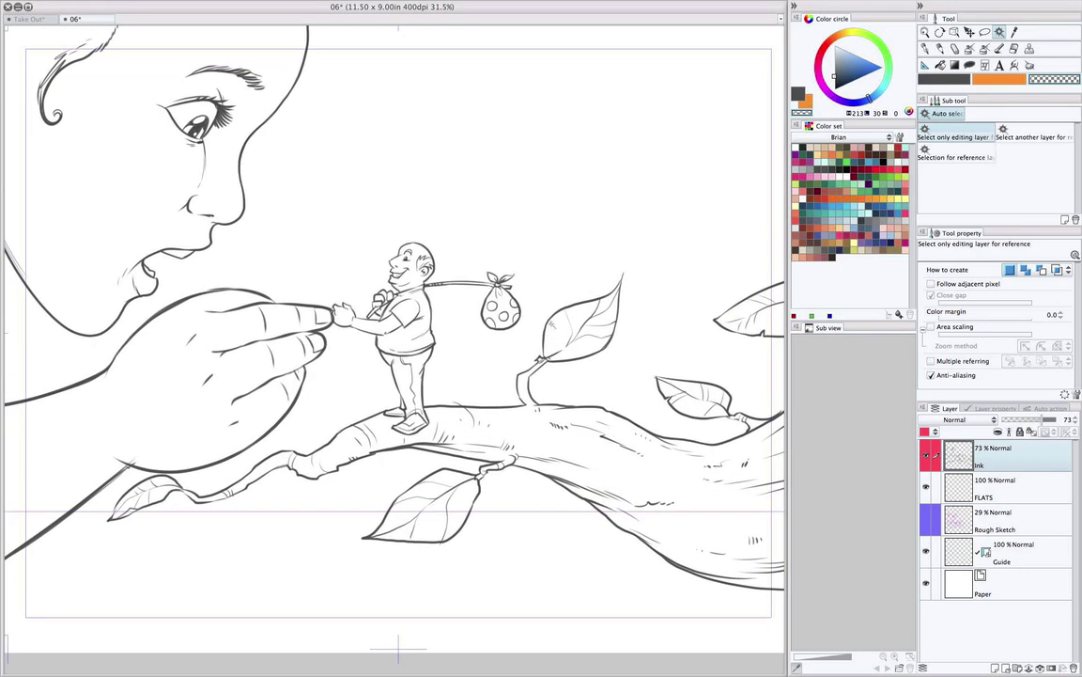
pyautogui.scroll(1, 579, 322)
pyautogui.scroll(1, 512, 293)
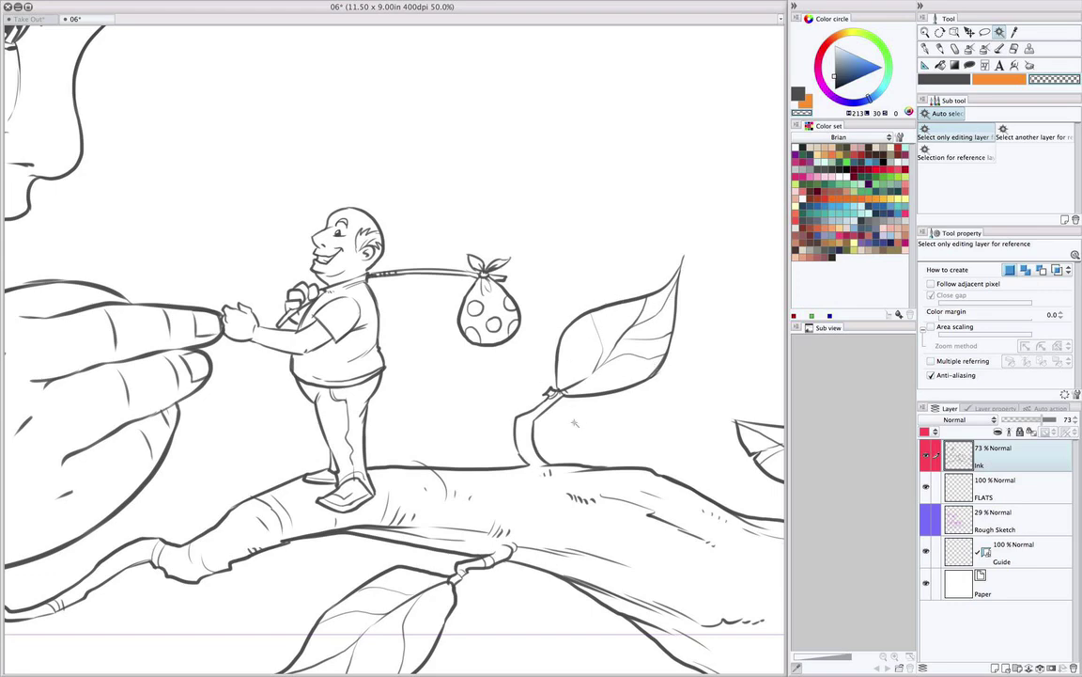
pyautogui.scroll(-3, 476, 387)
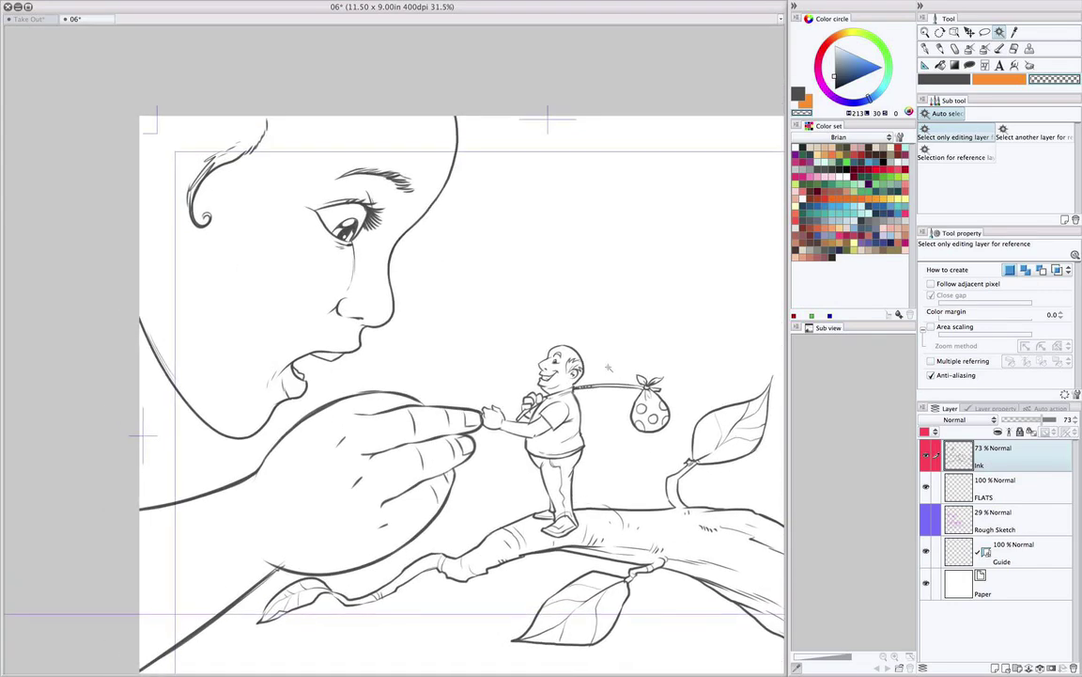
# Choose the ALL LAYERS Fill tool, target the FLATS layer and enable Multiple referring.
pyautogui.press('p')
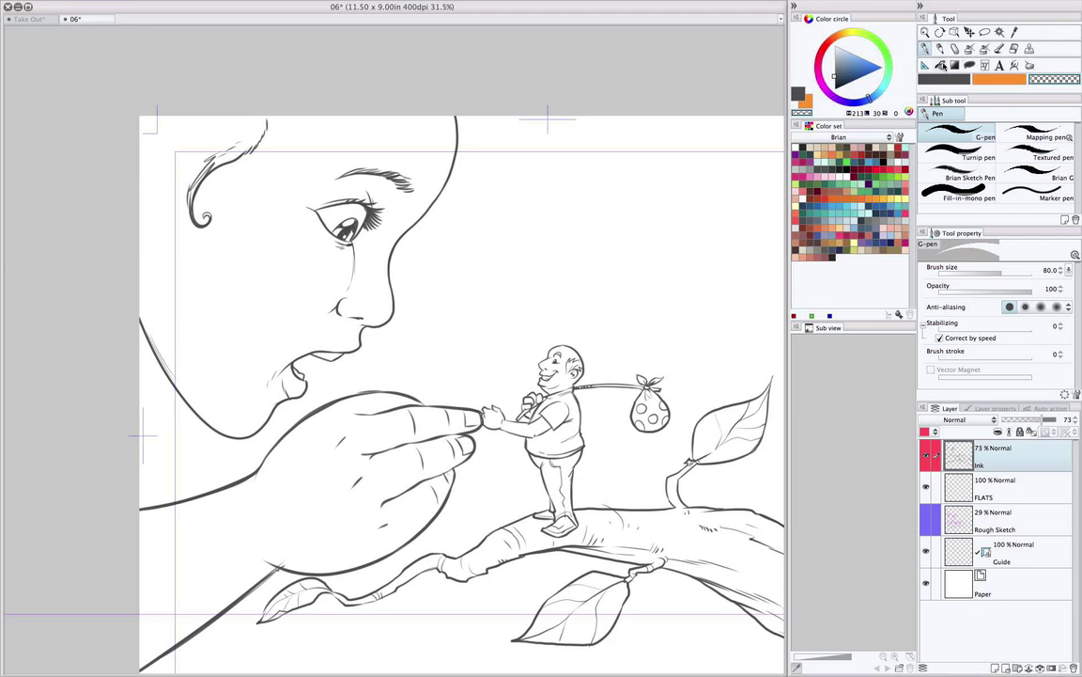
pyautogui.click(939, 65)
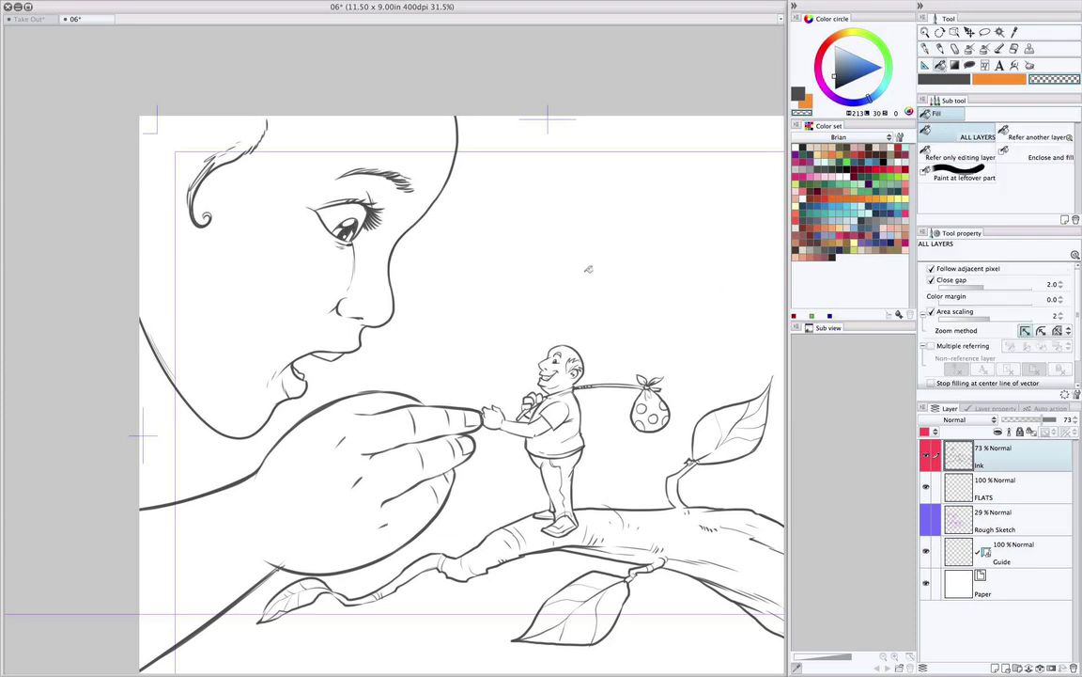
pyautogui.click(996, 487)
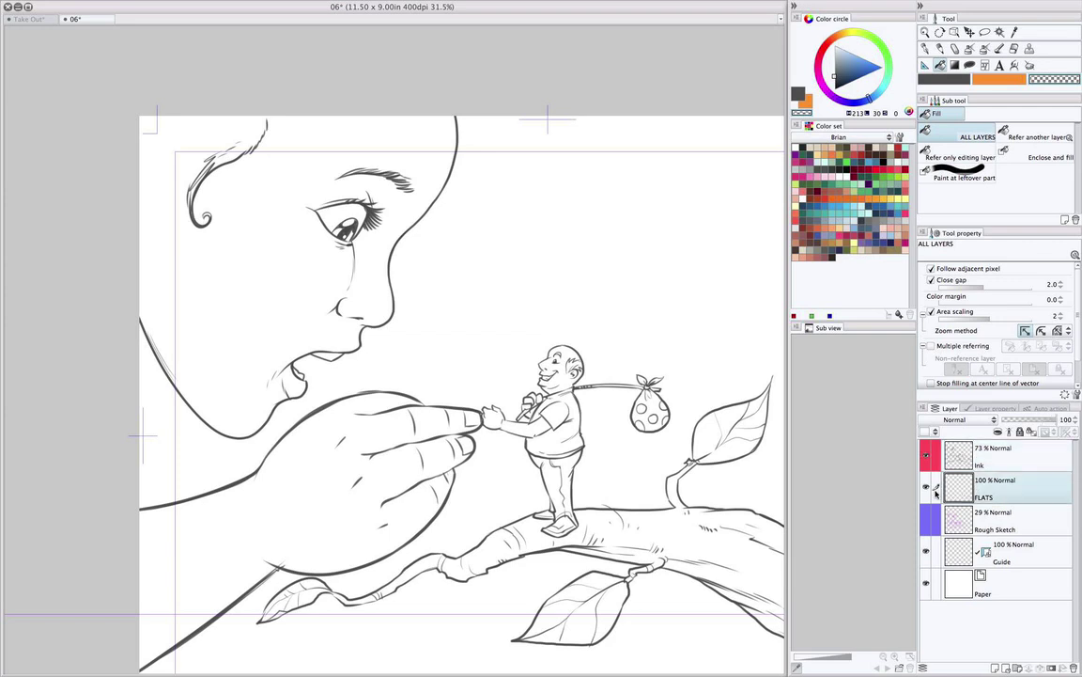
pyautogui.moveTo(567, 363); pyautogui.dragTo(550, 367)
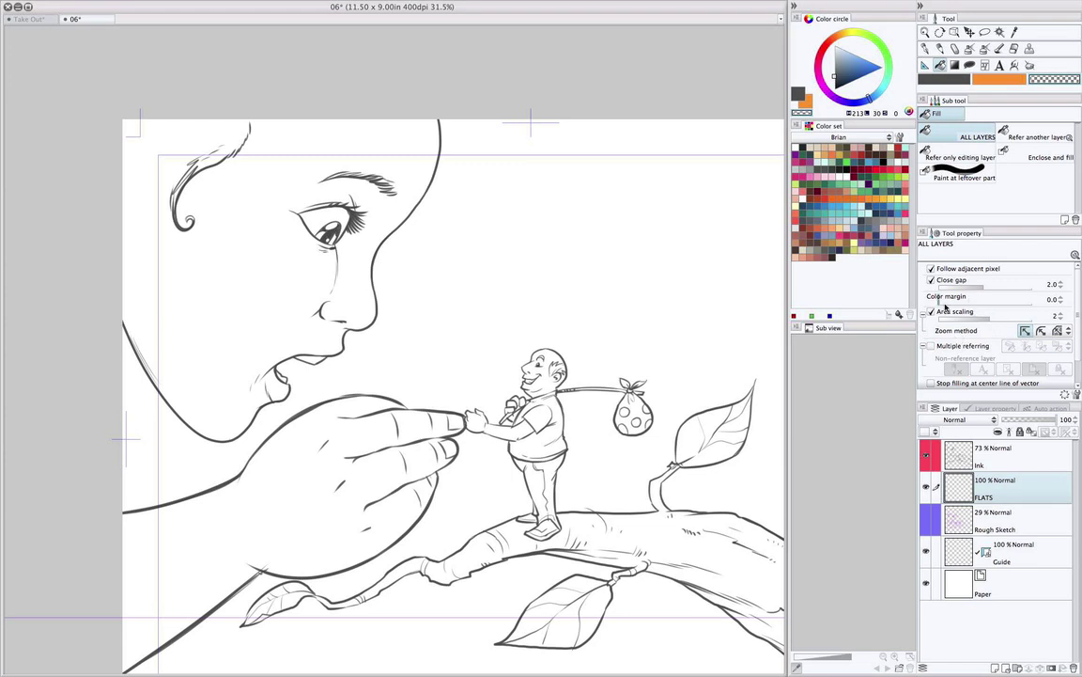
pyautogui.click(931, 345)
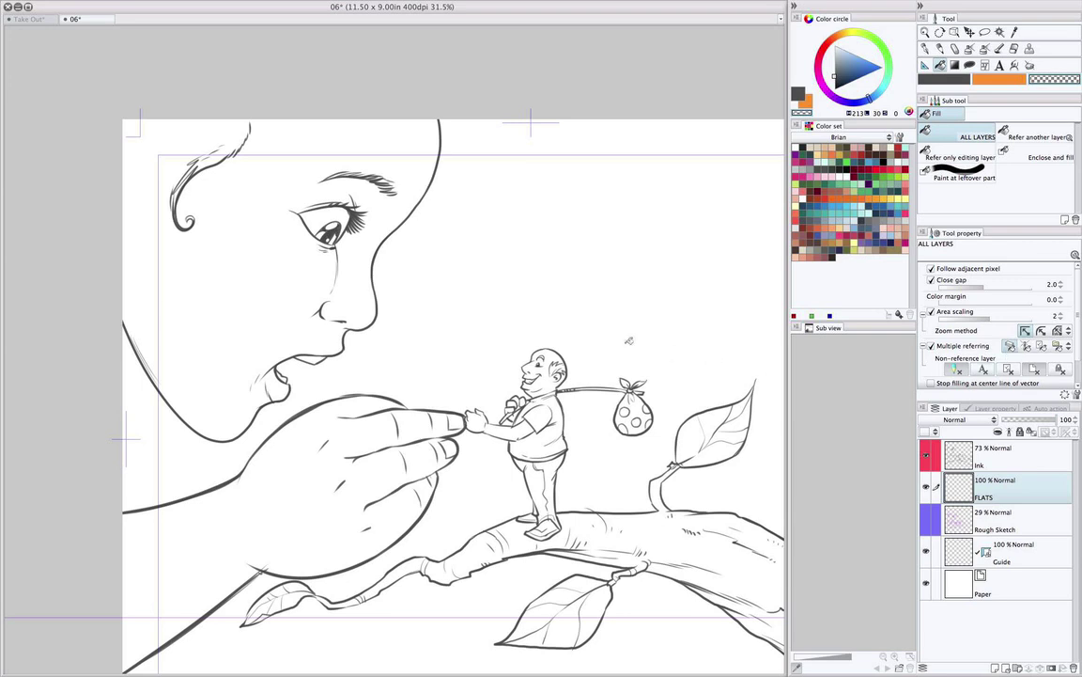
# Fill the large face on the FLATS layer with a reddish brown from the color set.
pyautogui.moveTo(474, 313); pyautogui.dragTo(575, 370)
pyautogui.press('super+plus')
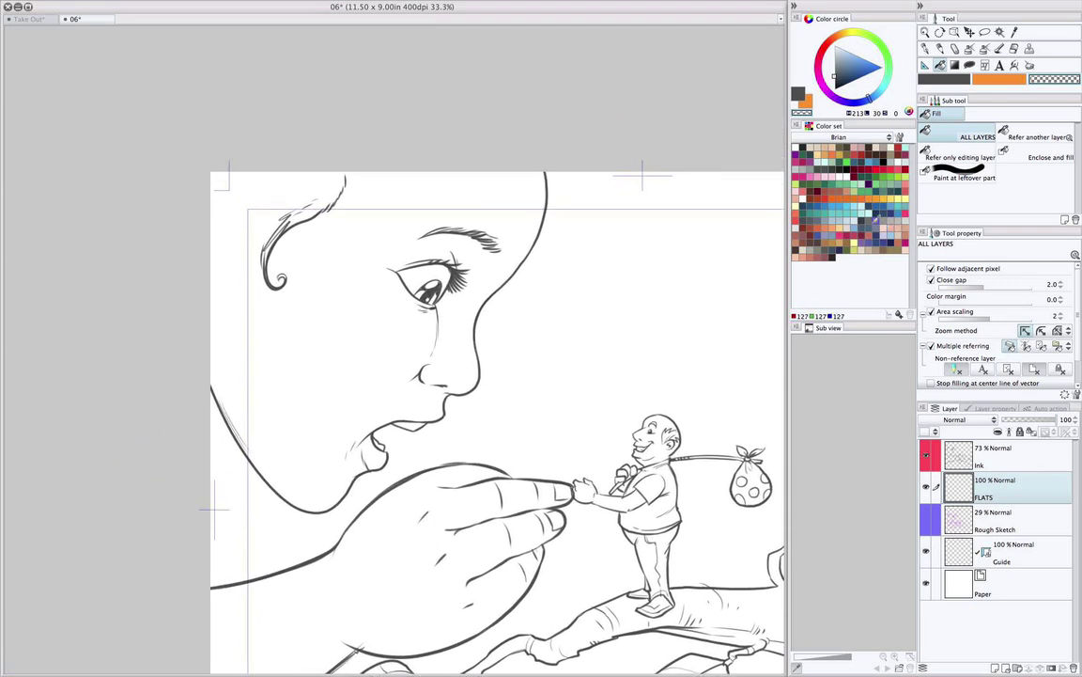
pyautogui.click(803, 242)
pyautogui.moveTo(675, 329); pyautogui.dragTo(663, 243)
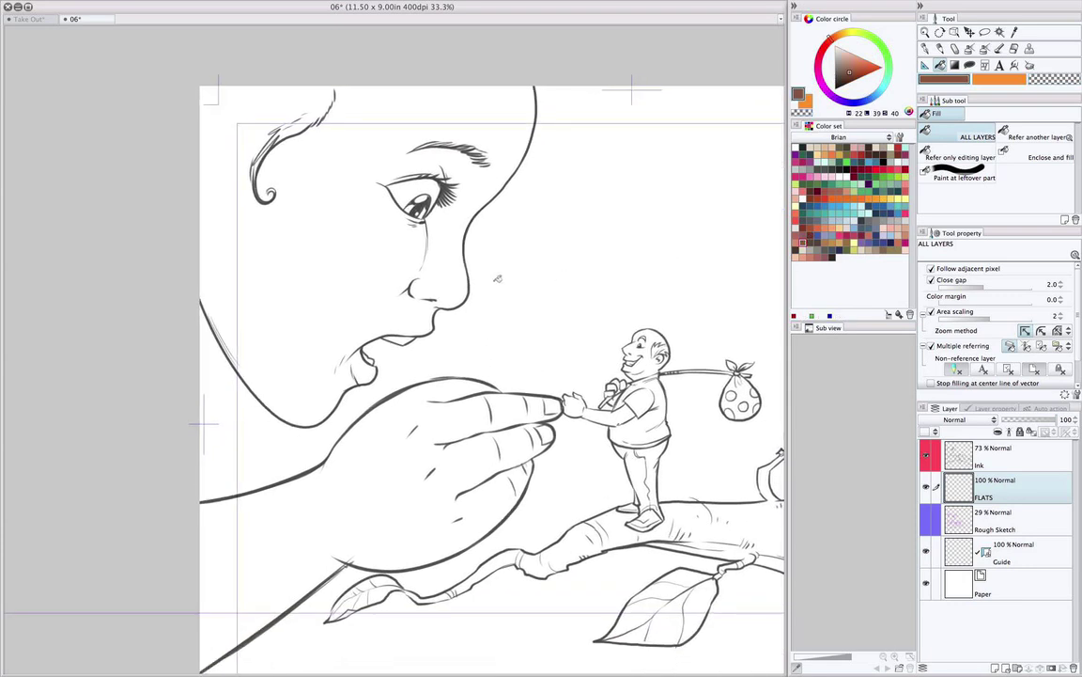
pyautogui.click(456, 294)
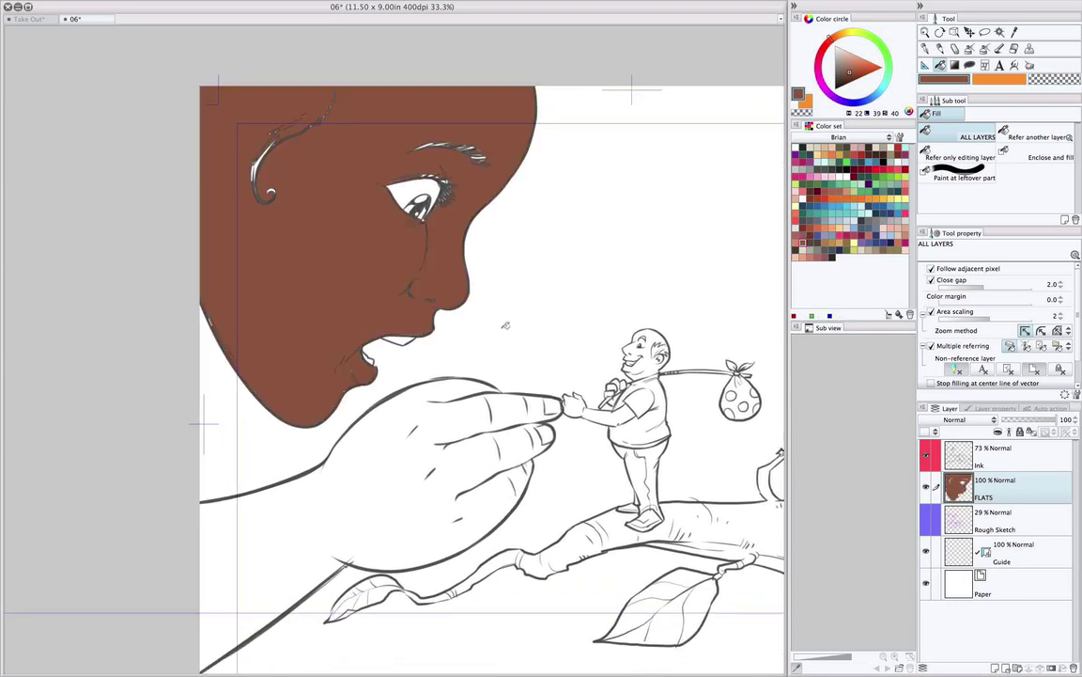
# Fill the large hand and forearm with the same reddish brown.
pyautogui.scroll(-5, 508, 326)
pyautogui.click(398, 406)
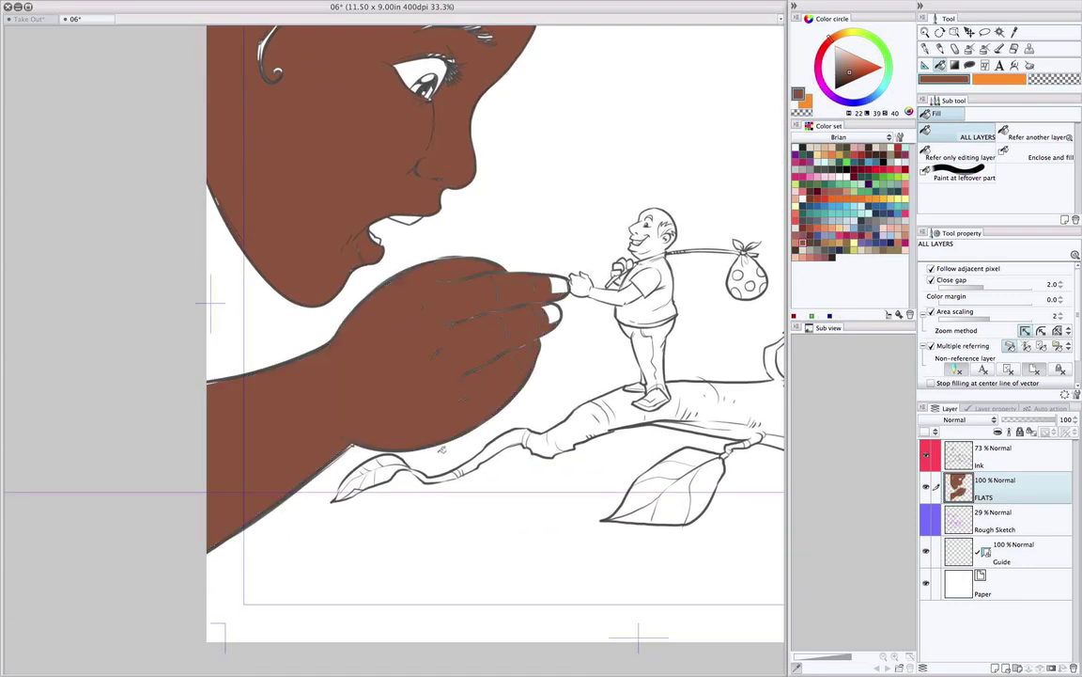
pyautogui.scroll(5, 529, 351)
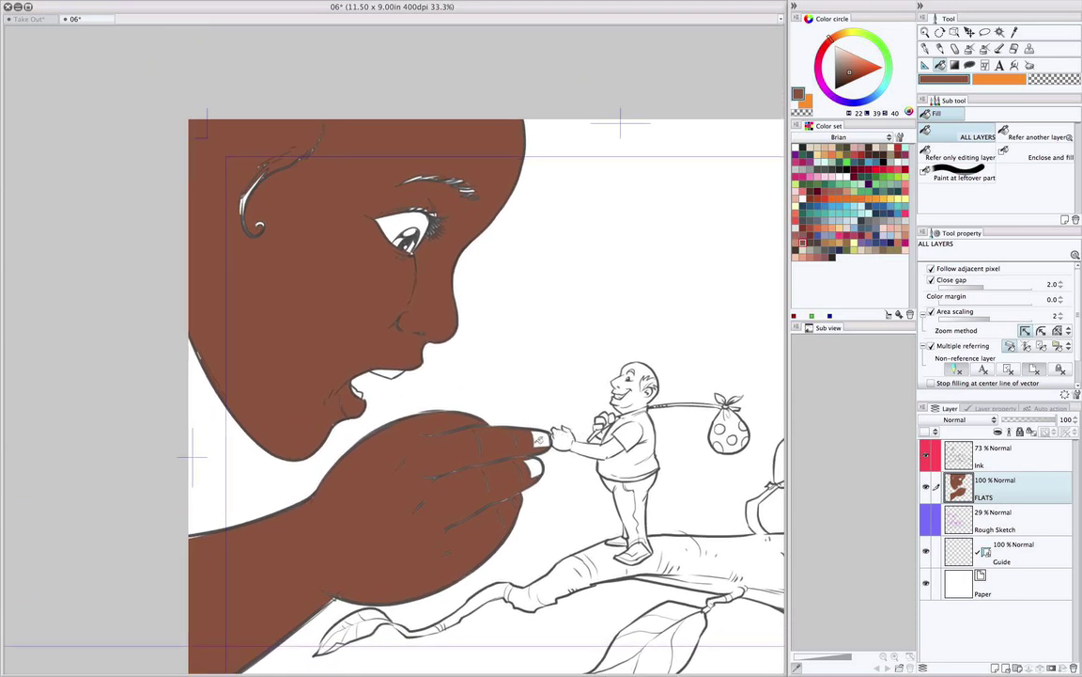
# Paint the unfilled gaps around the large eye's lashes and lower lid reddish brown with the G-pen.
pyautogui.scroll(1, 512, 400)
pyautogui.moveTo(497, 362); pyautogui.dragTo(582, 476)
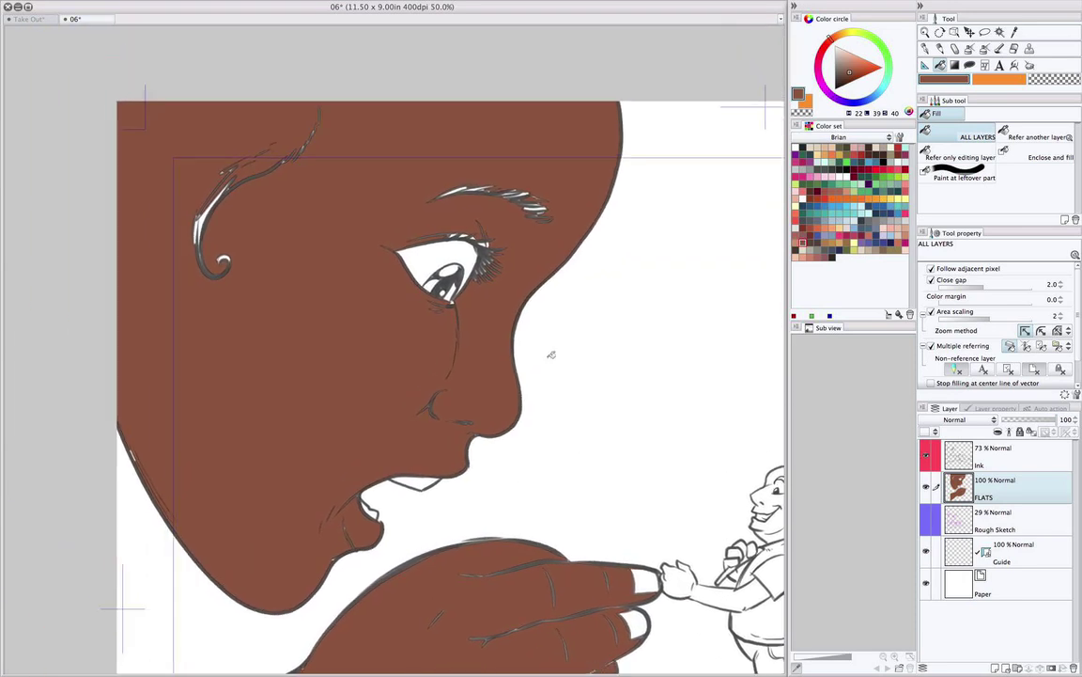
pyautogui.press('p')
pyautogui.moveTo(475, 236); pyautogui.dragTo(486, 247)
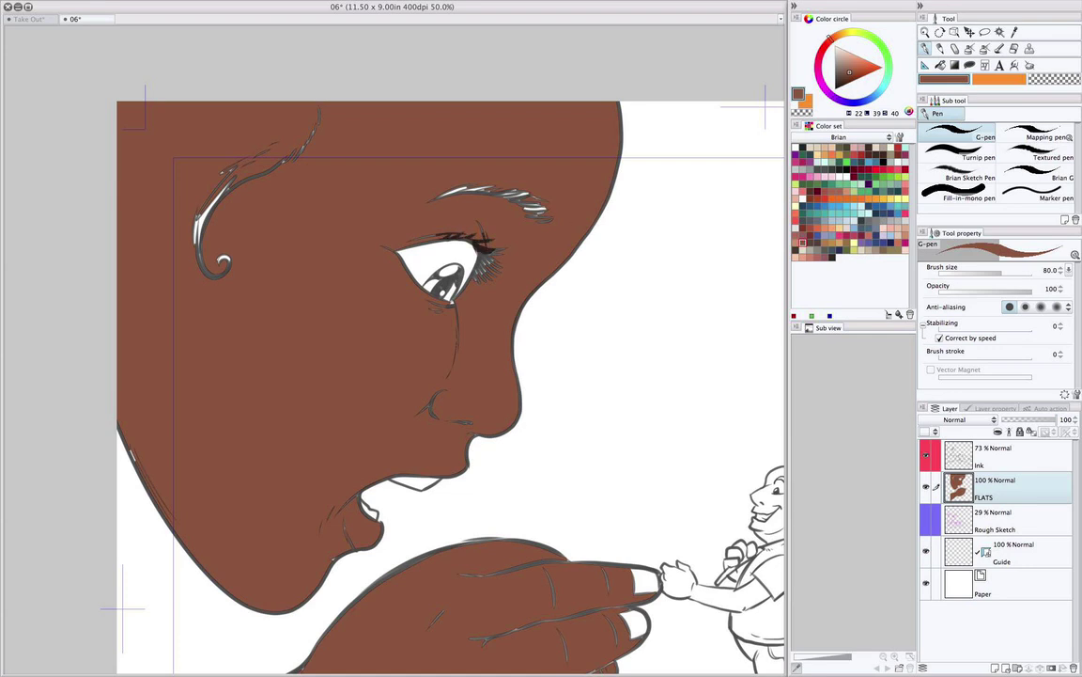
pyautogui.moveTo(513, 359)
pyautogui.mouseDown()
pyautogui.moveTo(578, 224)
pyautogui.moveTo(571, 256)
pyautogui.moveTo(512, 266)
pyautogui.mouseUp()
# Add a new layer directly above the Rough Sketch layer and fill it entirely with light teal.
pyautogui.click(971, 522)
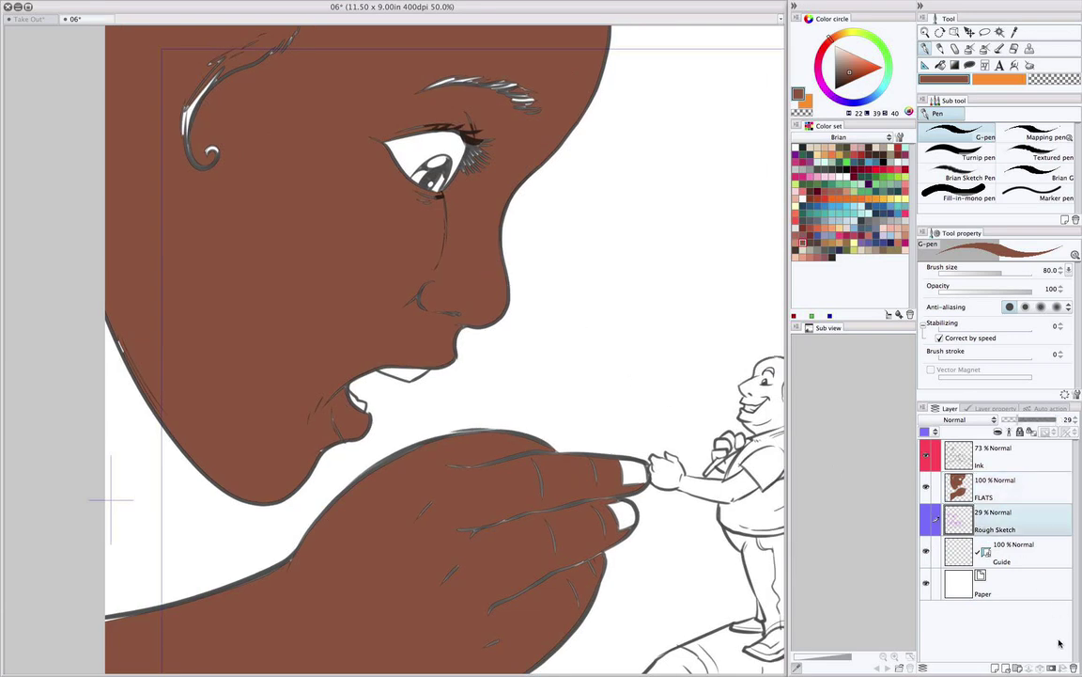
pyautogui.click(995, 668)
pyautogui.press('super+minus')
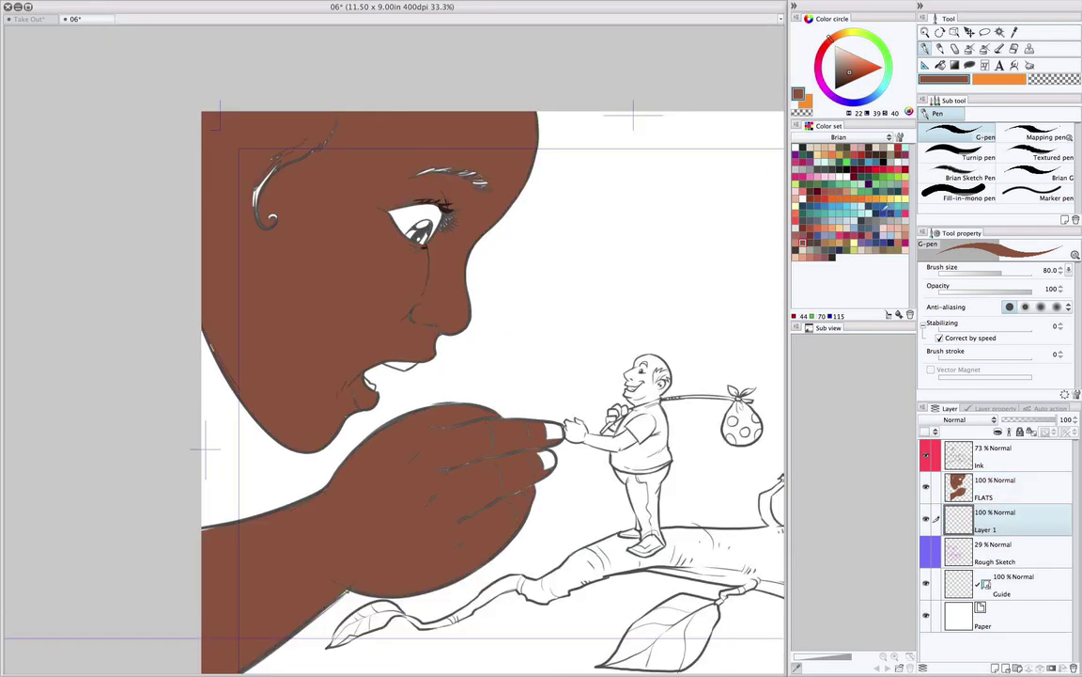
pyautogui.click(853, 213)
pyautogui.moveTo(709, 339); pyautogui.dragTo(581, 237)
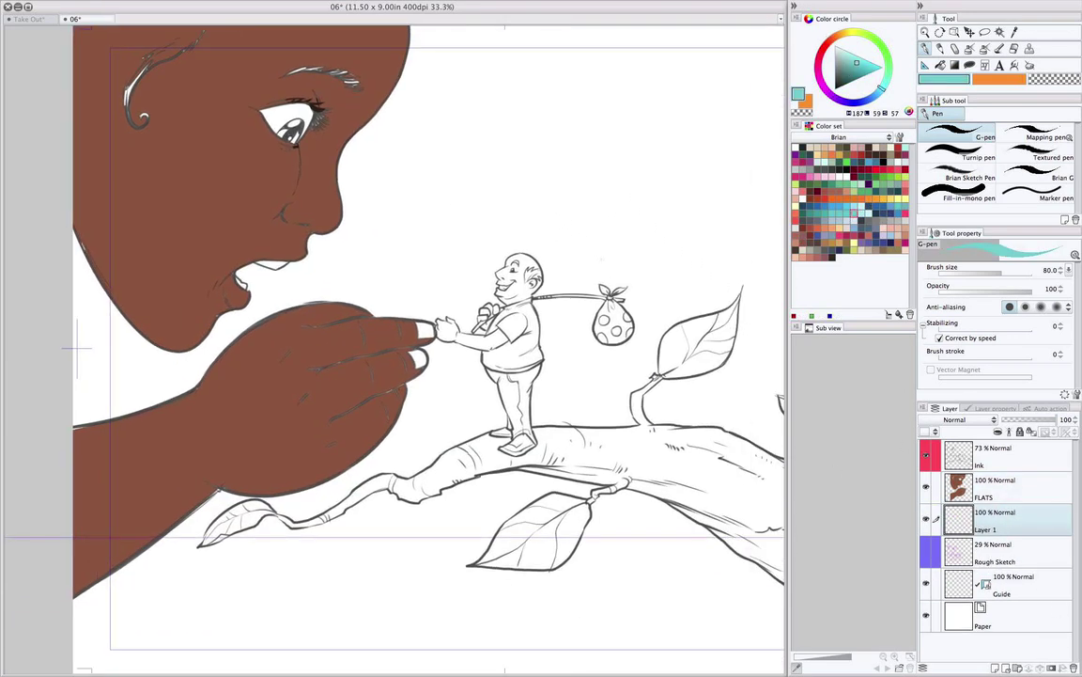
pyautogui.hotkey('alt', 'Delete')
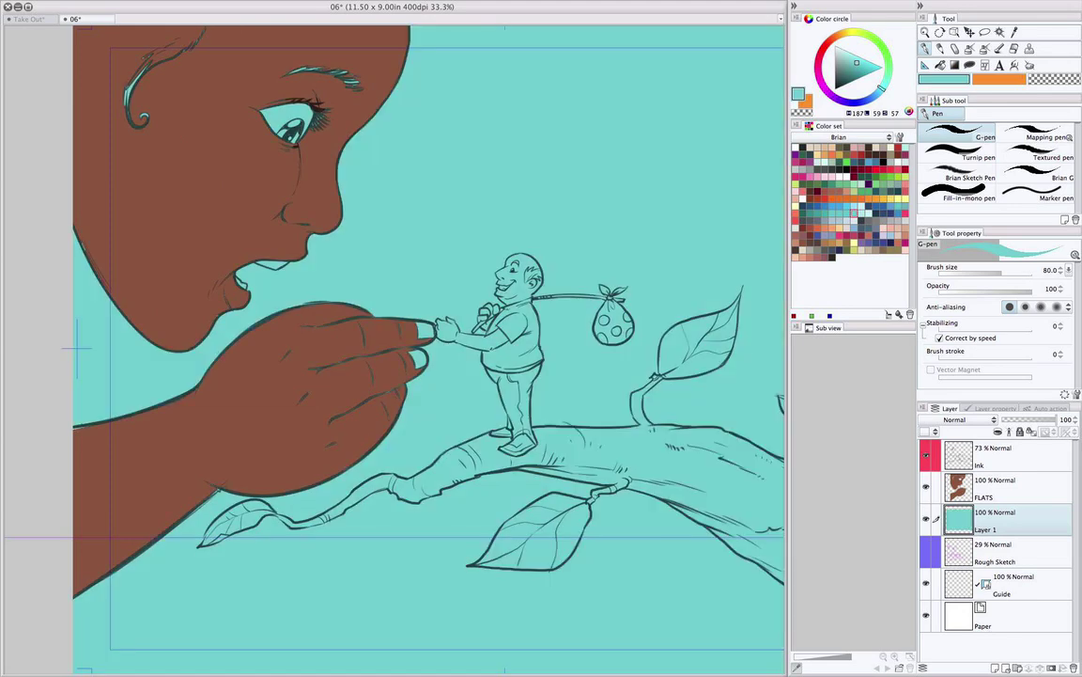
# Fill the large face's teeth and the white of the eye with white on the FLATS layer.
pyautogui.moveTo(614, 320); pyautogui.dragTo(667, 375)
pyautogui.press('super+plus')
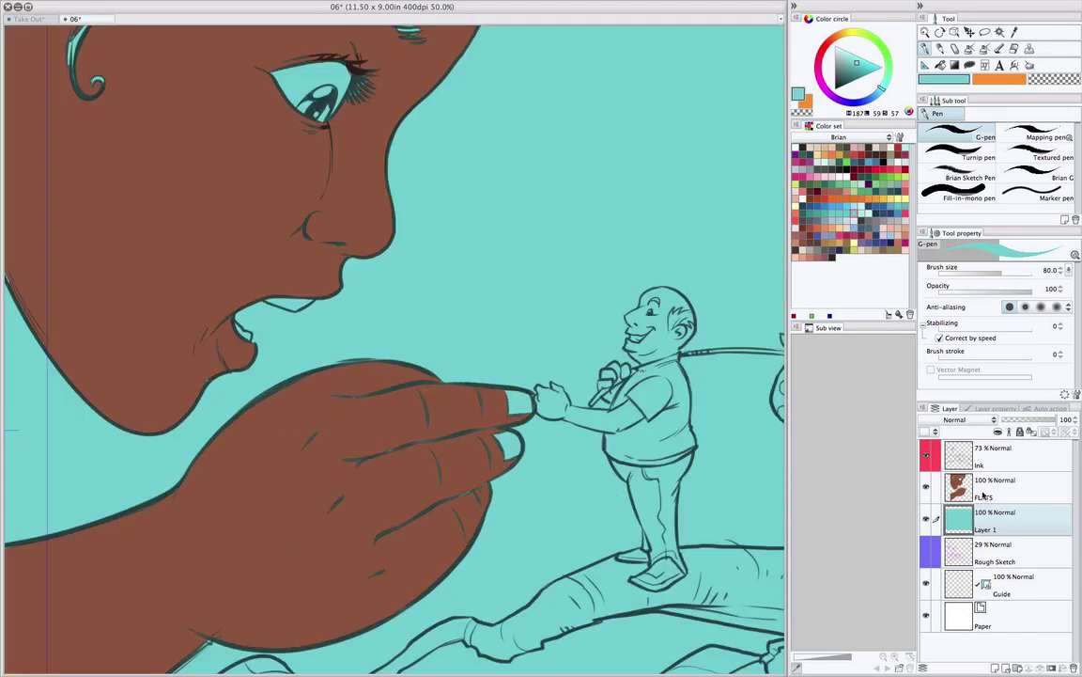
pyautogui.click(989, 492)
pyautogui.moveTo(503, 354); pyautogui.dragTo(659, 476)
pyautogui.press('g')
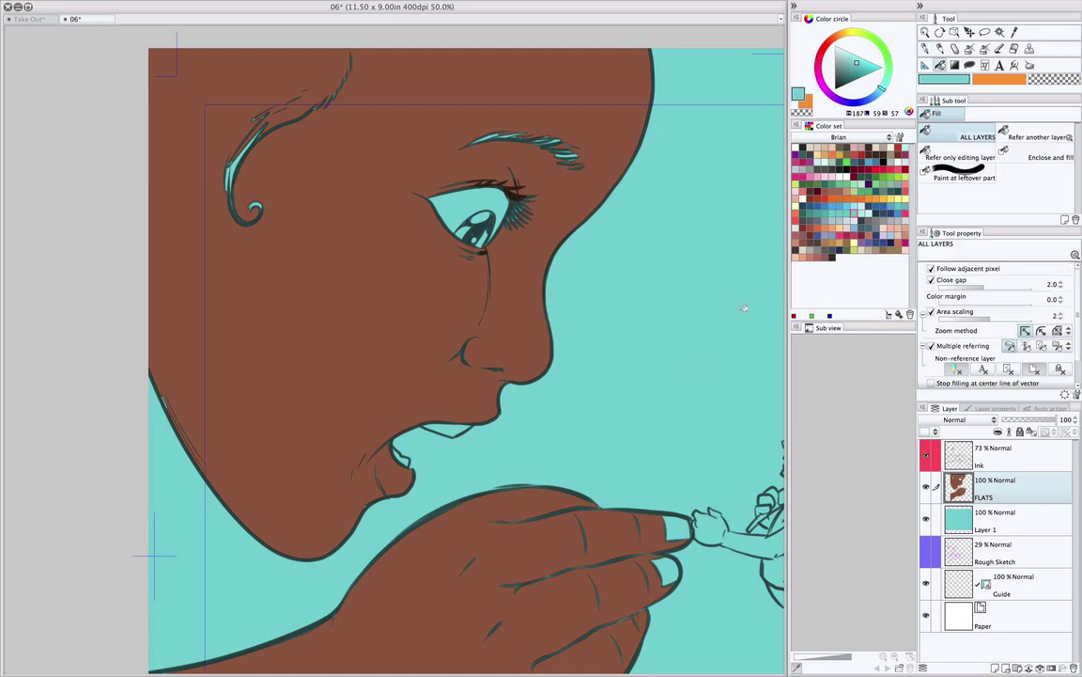
pyautogui.click(841, 171)
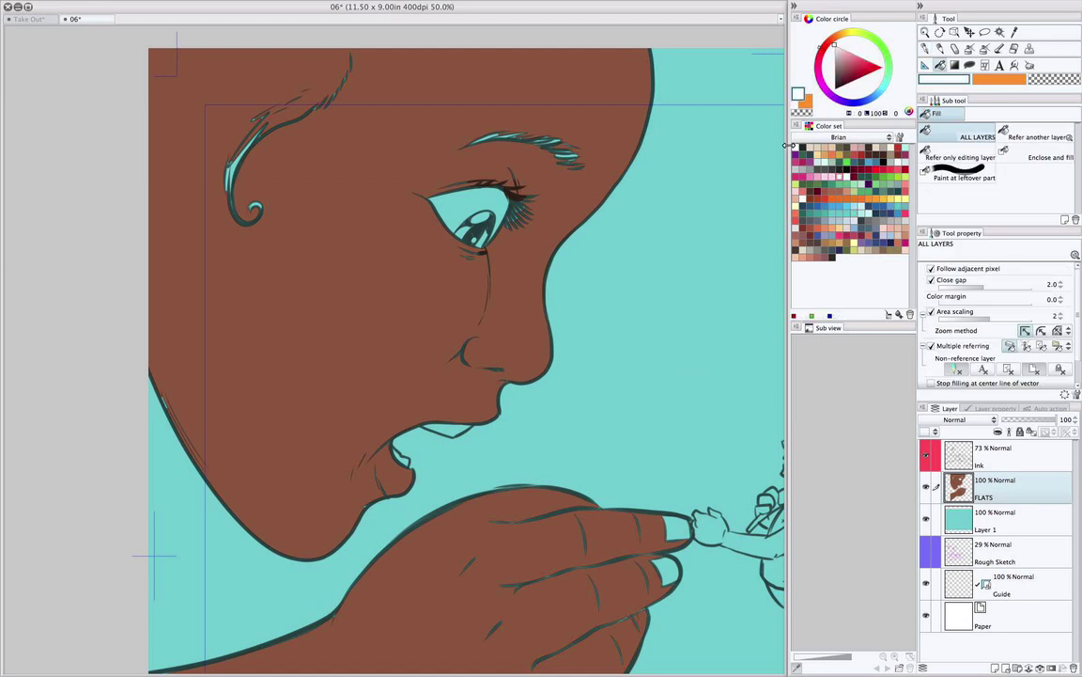
pyautogui.click(454, 432)
pyautogui.click(403, 459)
pyautogui.click(435, 218)
pyautogui.scroll(1, 742, 287)
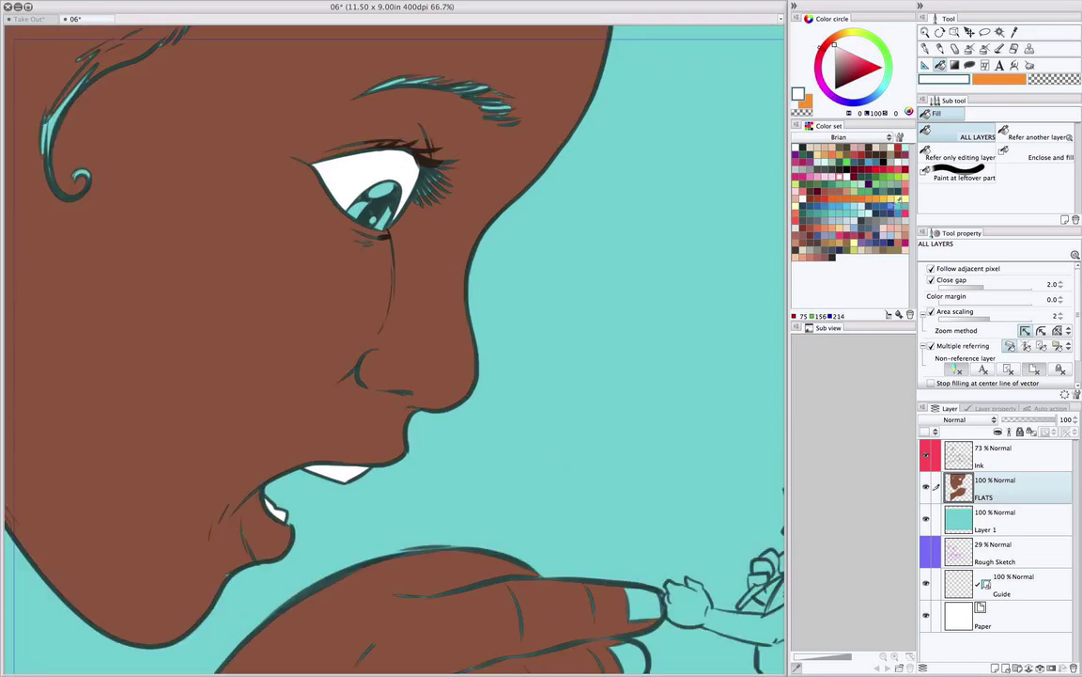
# Color the large eye's iris dark grayish brown and paint its highlight white.
pyautogui.click(810, 242)
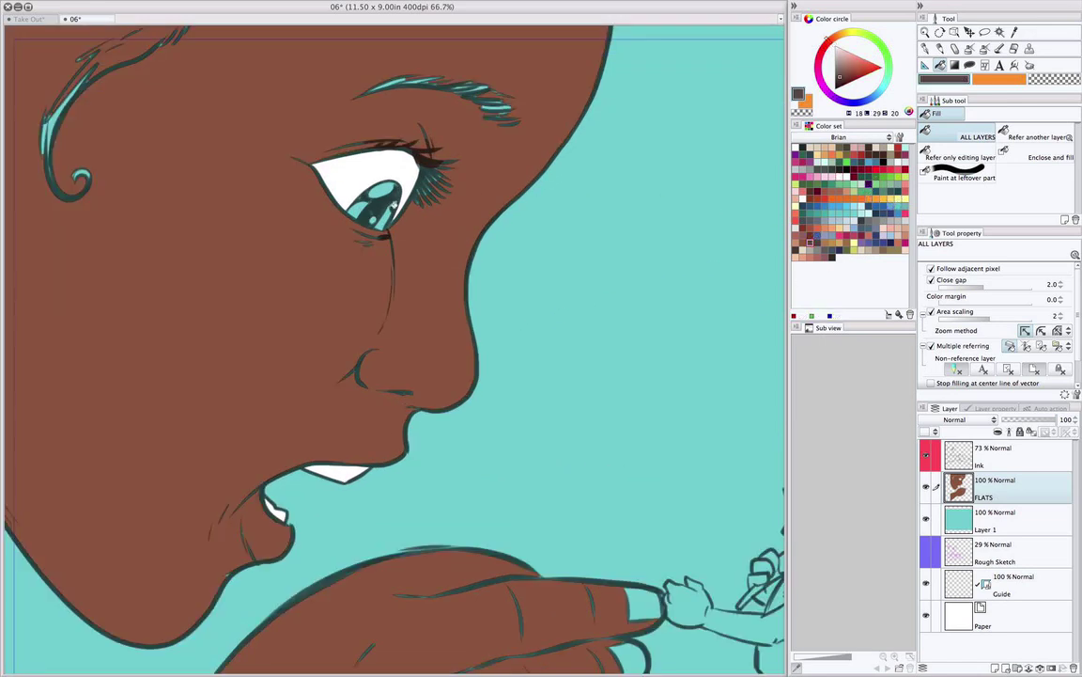
pyautogui.click(388, 212)
pyautogui.click(364, 207)
pyautogui.press('p')
pyautogui.moveTo(369, 216); pyautogui.dragTo(373, 220)
pyautogui.press('super+z')
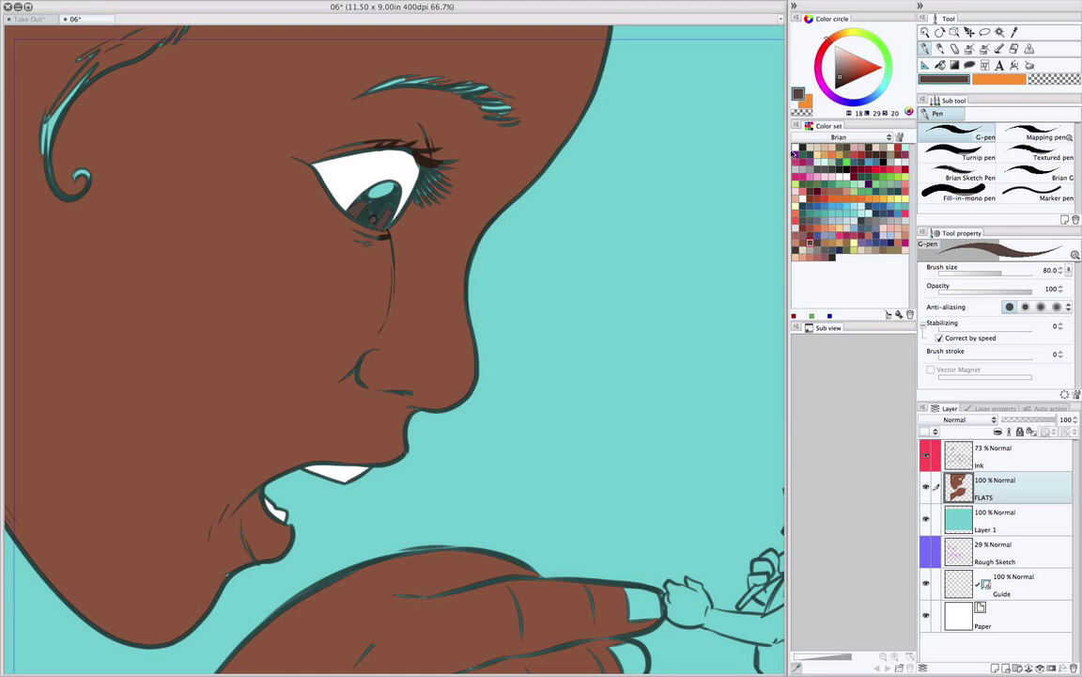
pyautogui.click(795, 150)
pyautogui.moveTo(377, 188); pyautogui.dragTo(387, 188)
# Fill the white of the large eye with a pale pink from the color set.
pyautogui.press('g')
pyautogui.click(885, 228)
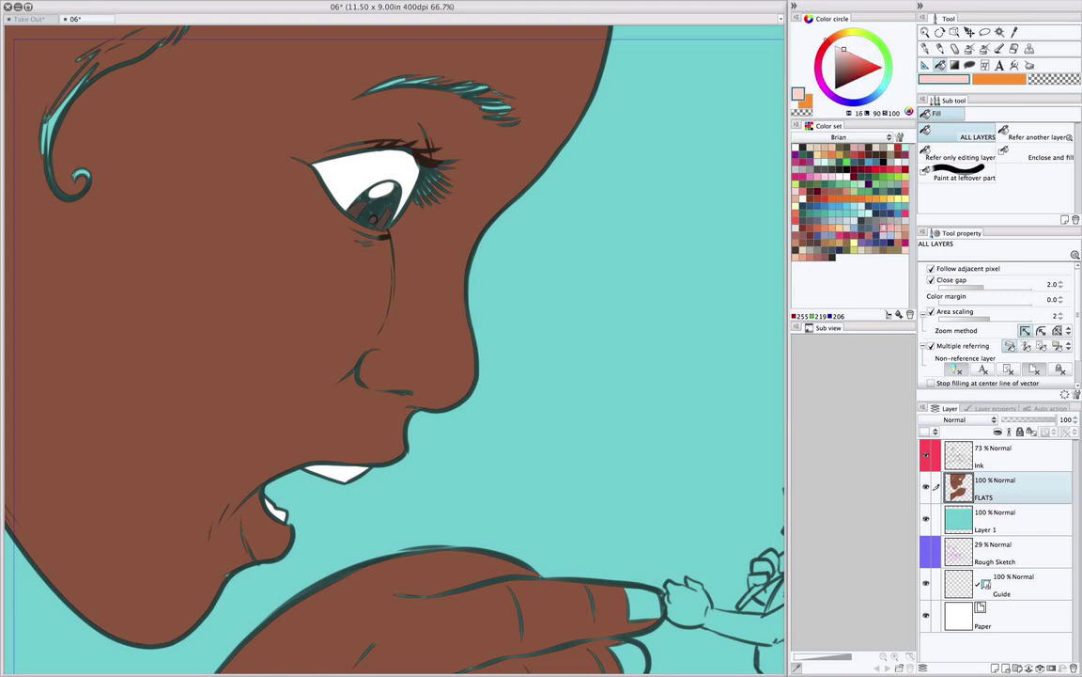
pyautogui.click(407, 166)
# Paint the inner part of the large face's eyebrow dark olive brown with the G-pen, undoing the last stroke.
pyautogui.press('super+minus')
pyautogui.press('super+minus')
pyautogui.moveTo(498, 326); pyautogui.dragTo(602, 246)
pyautogui.moveTo(569, 294); pyautogui.dragTo(478, 440)
pyautogui.press('super+plus')
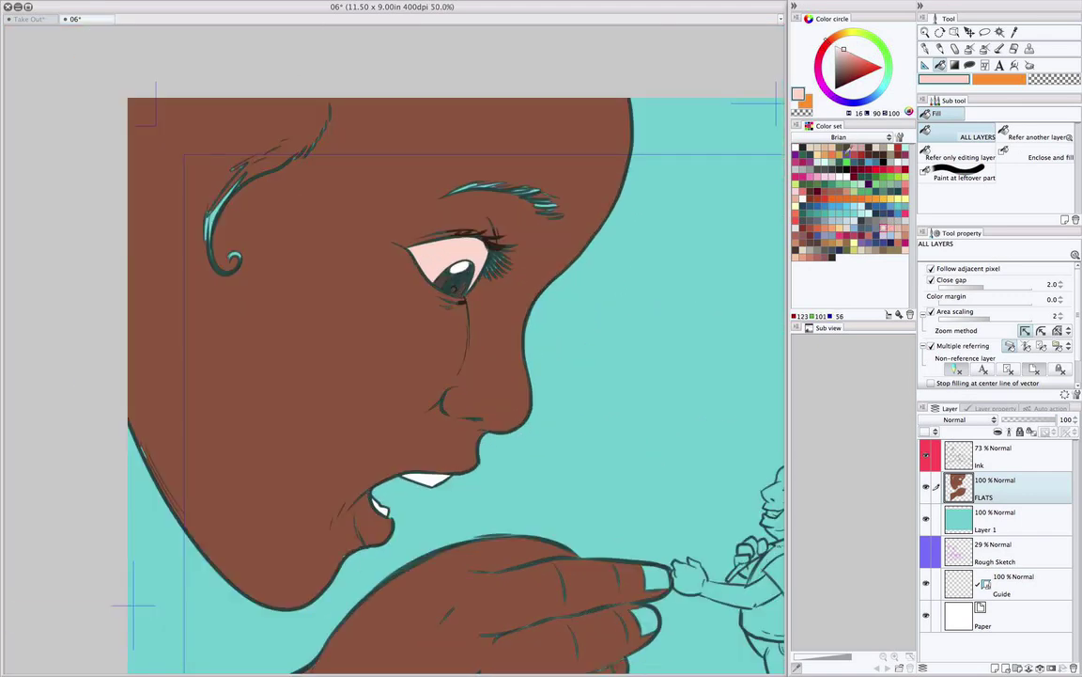
pyautogui.click(846, 147)
pyautogui.press('p')
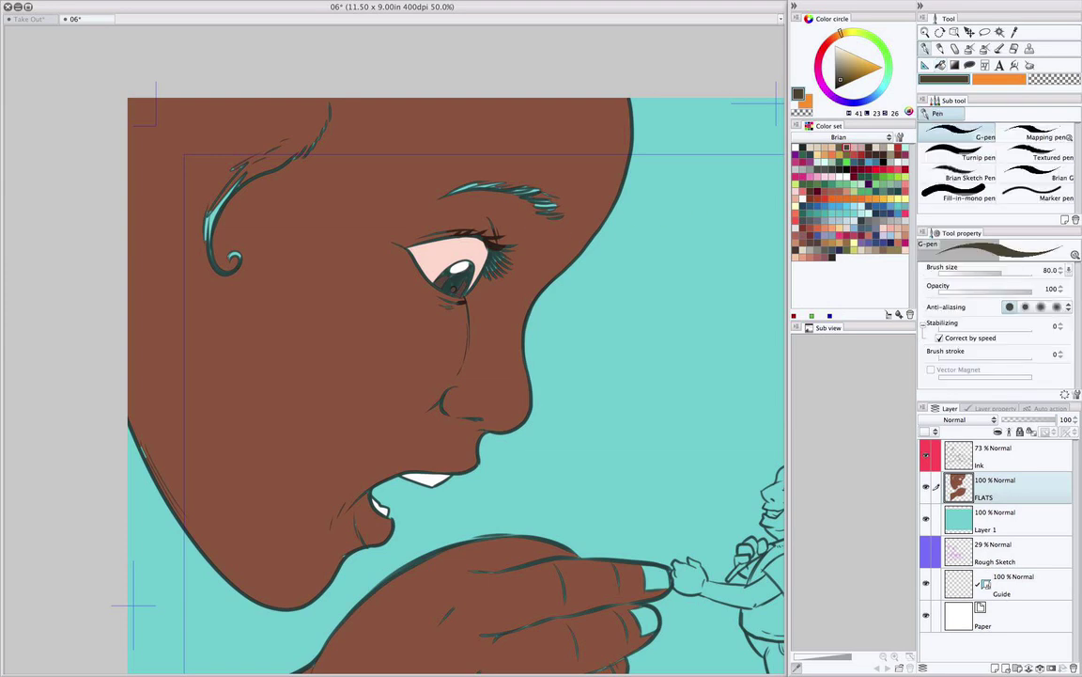
pyautogui.moveTo(455, 193); pyautogui.dragTo(474, 184)
pyautogui.press('super+plus')
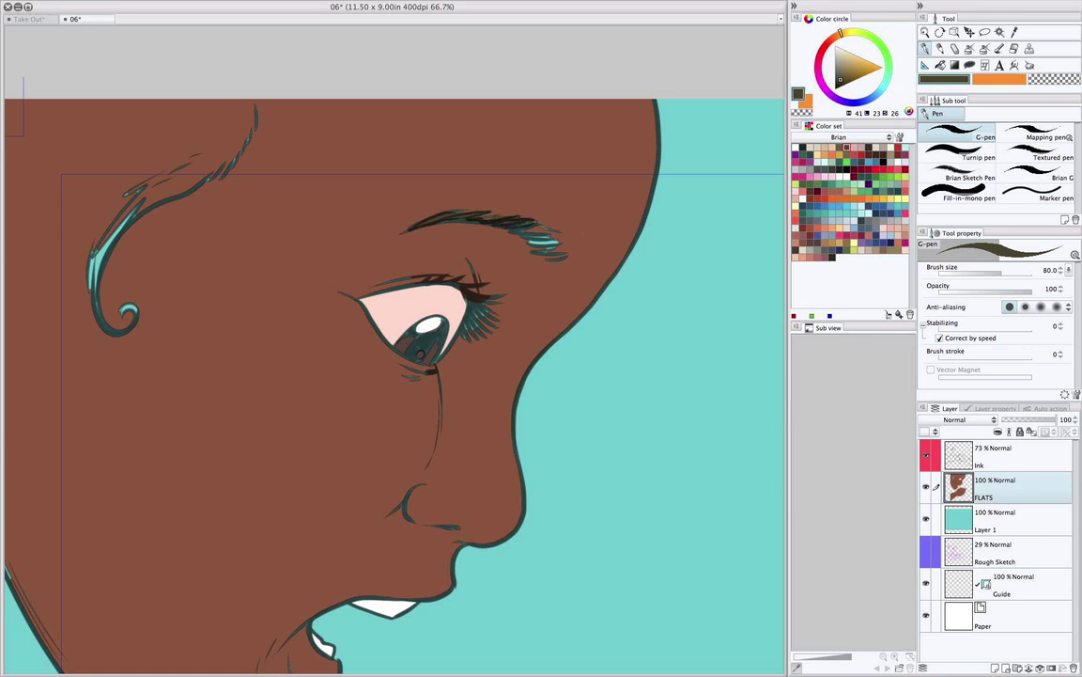
pyautogui.press('super+z')
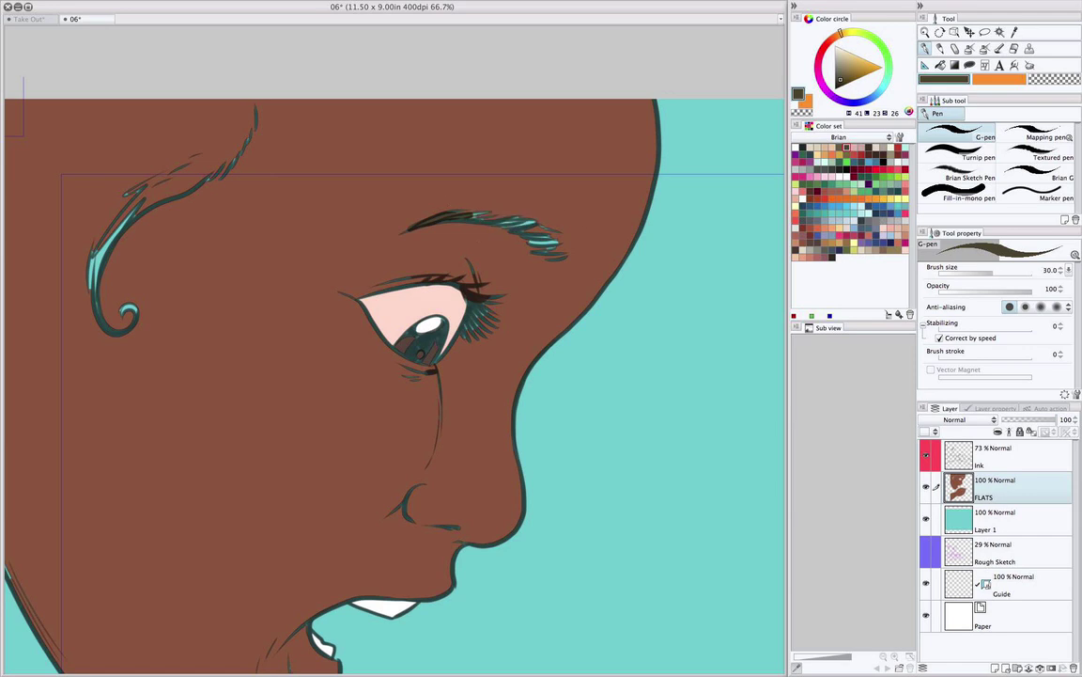
# Reduce the G-pen brush size to 15 and paint the remaining gaps in the eyebrow dark olive brown.
pyautogui.press('[')
pyautogui.press('[')
pyautogui.moveTo(499, 221)
pyautogui.mouseDown()
pyautogui.moveTo(522, 225)
pyautogui.moveTo(477, 212)
pyautogui.moveTo(499, 217)
pyautogui.mouseUp()
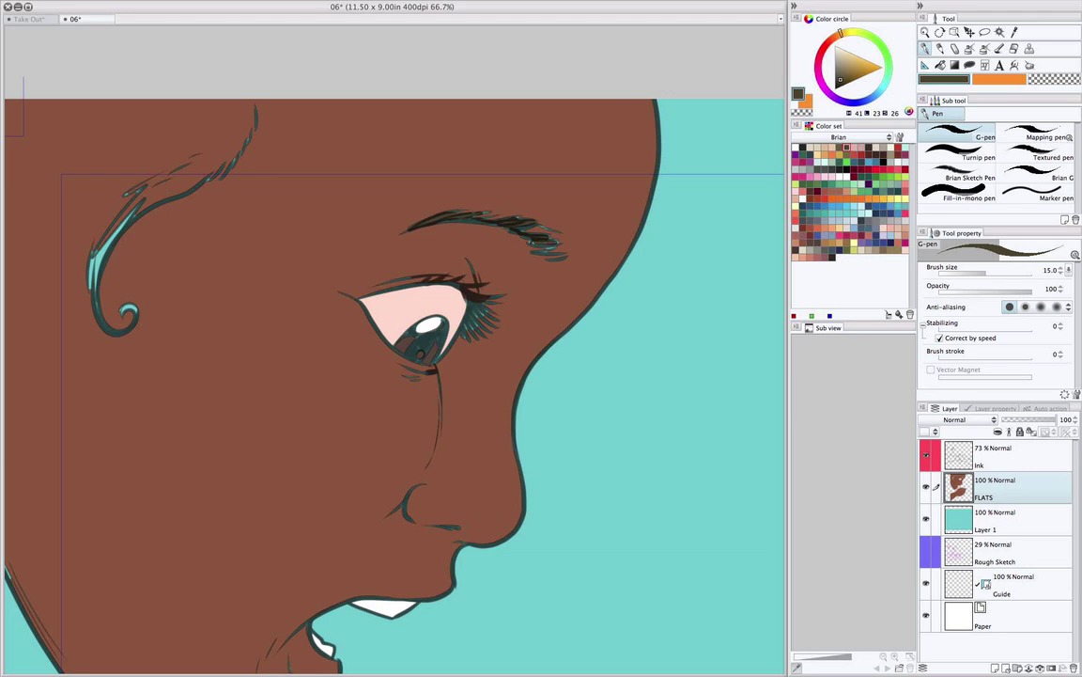
# Fill the two visible fingernails of the large hand with a pale peach from the color set.
pyautogui.press('super+minus')
pyautogui.press('super+minus')
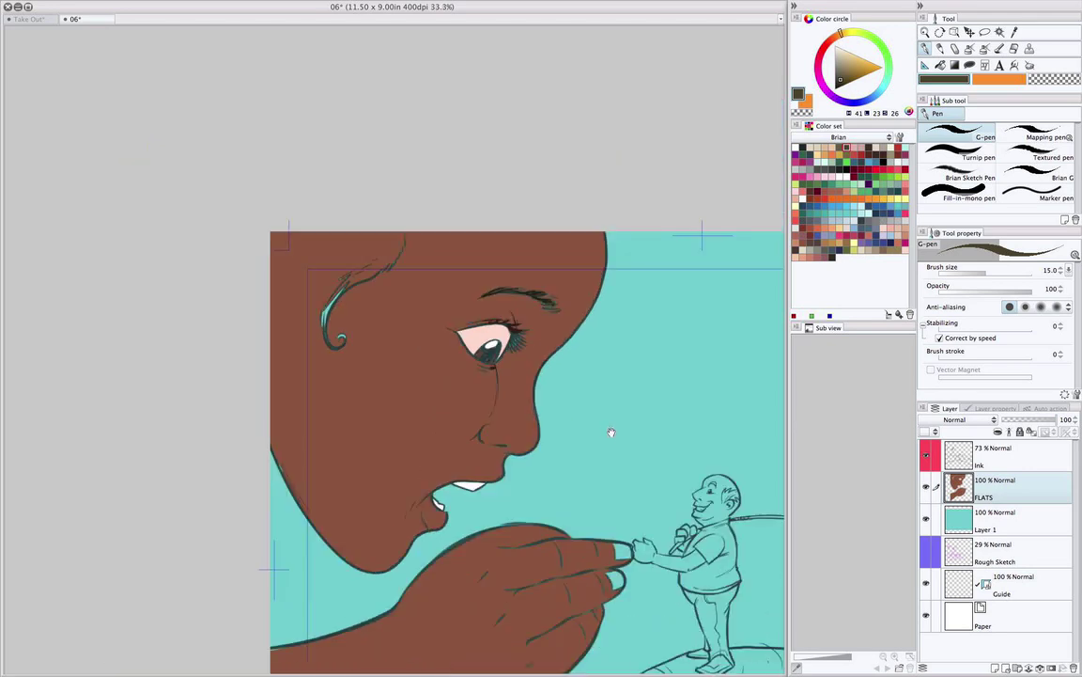
pyautogui.moveTo(627, 479); pyautogui.dragTo(556, 282)
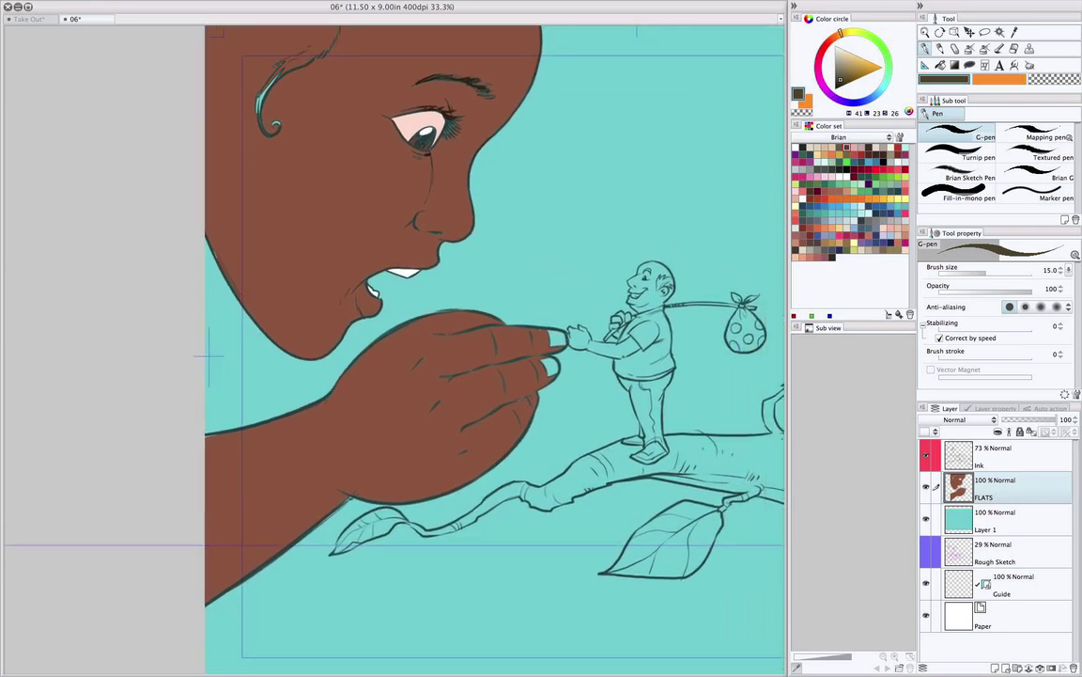
pyautogui.press('g')
pyautogui.click(797, 257)
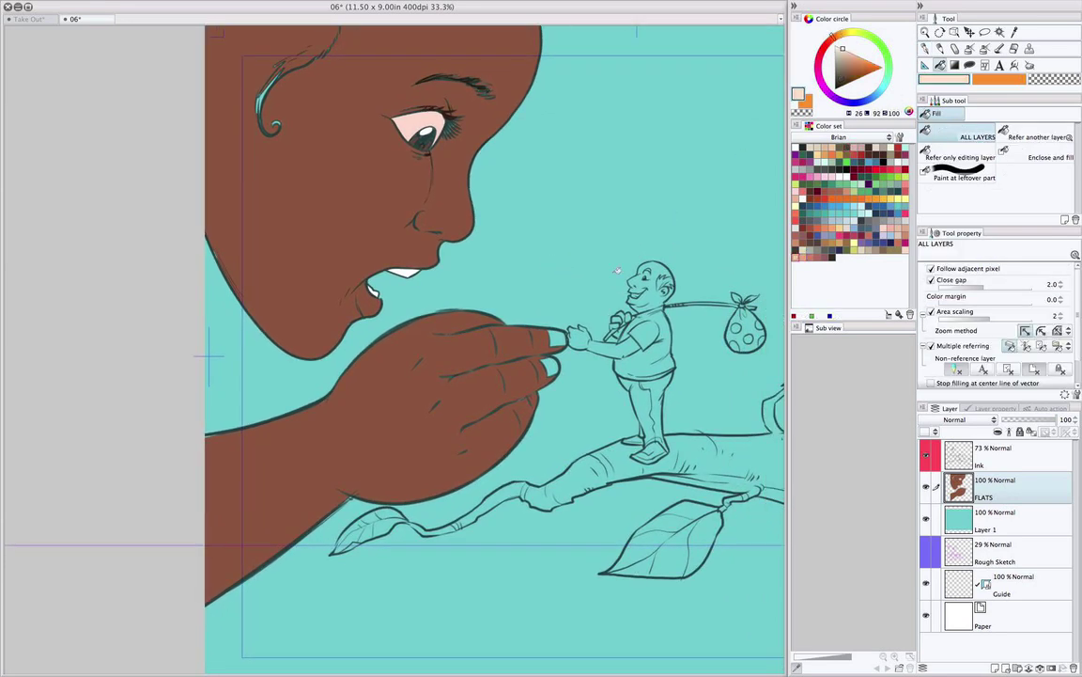
pyautogui.moveTo(732, 405); pyautogui.dragTo(462, 333)
pyautogui.click(810, 190)
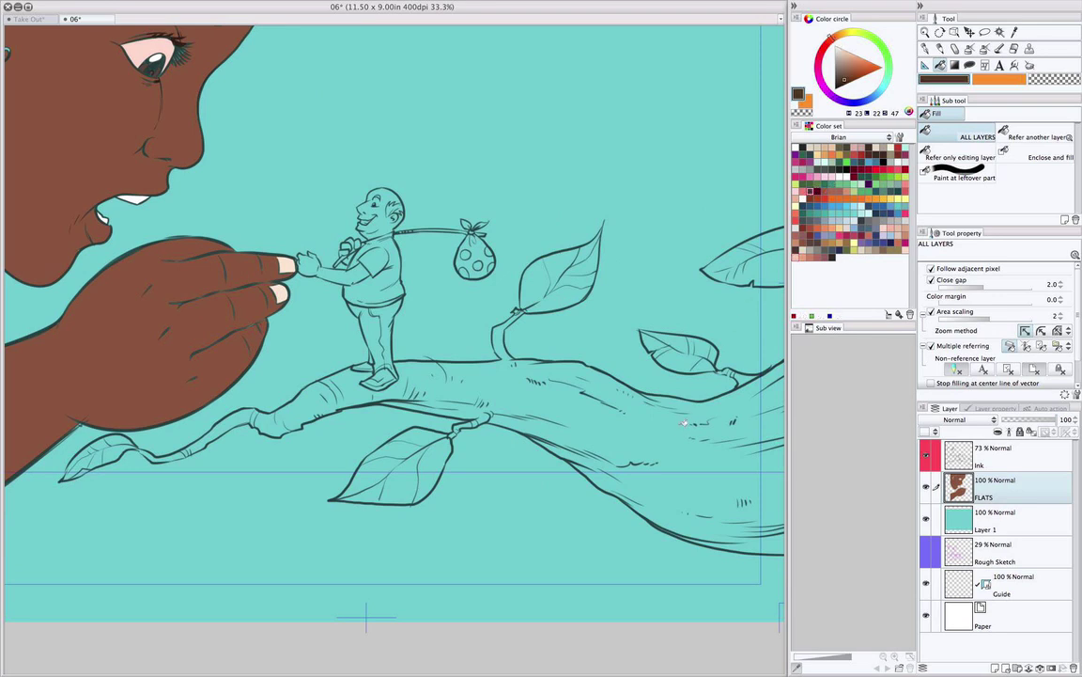
pyautogui.click(691, 463)
pyautogui.moveTo(690, 463); pyautogui.dragTo(533, 368)
pyautogui.hotkey('ctrl', 'z')
# Choose a muted grayish brown and fill the tree branch and its connected sections on the FLATS layer.
pyautogui.click(841, 68)
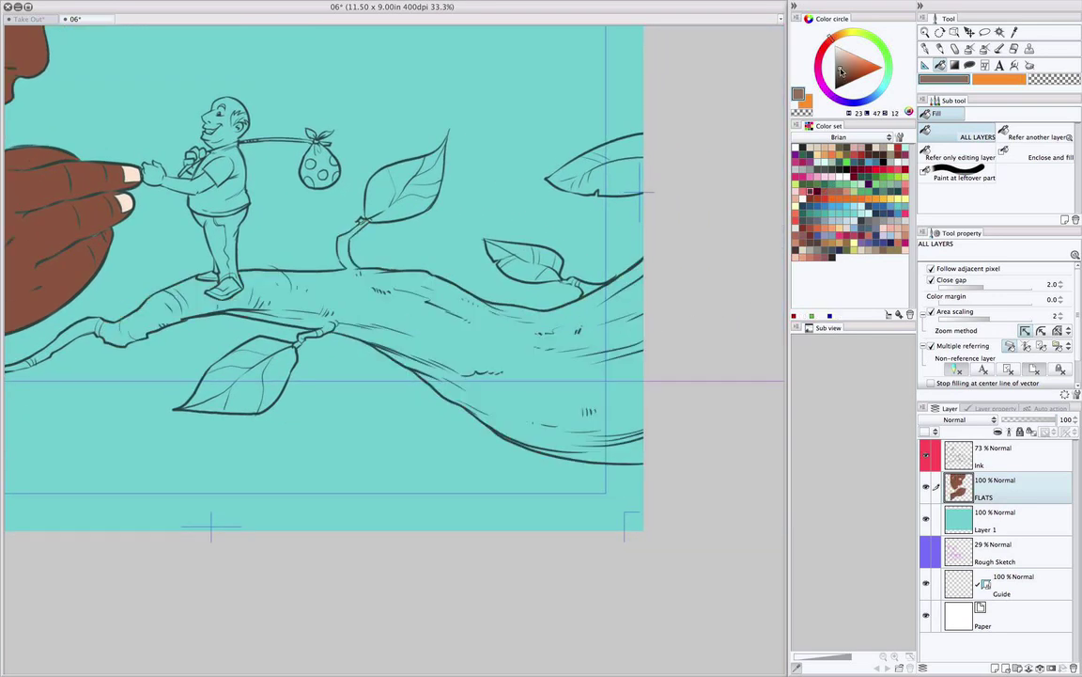
pyautogui.click(583, 393)
pyautogui.moveTo(550, 394); pyautogui.dragTo(660, 370)
pyautogui.click(257, 301)
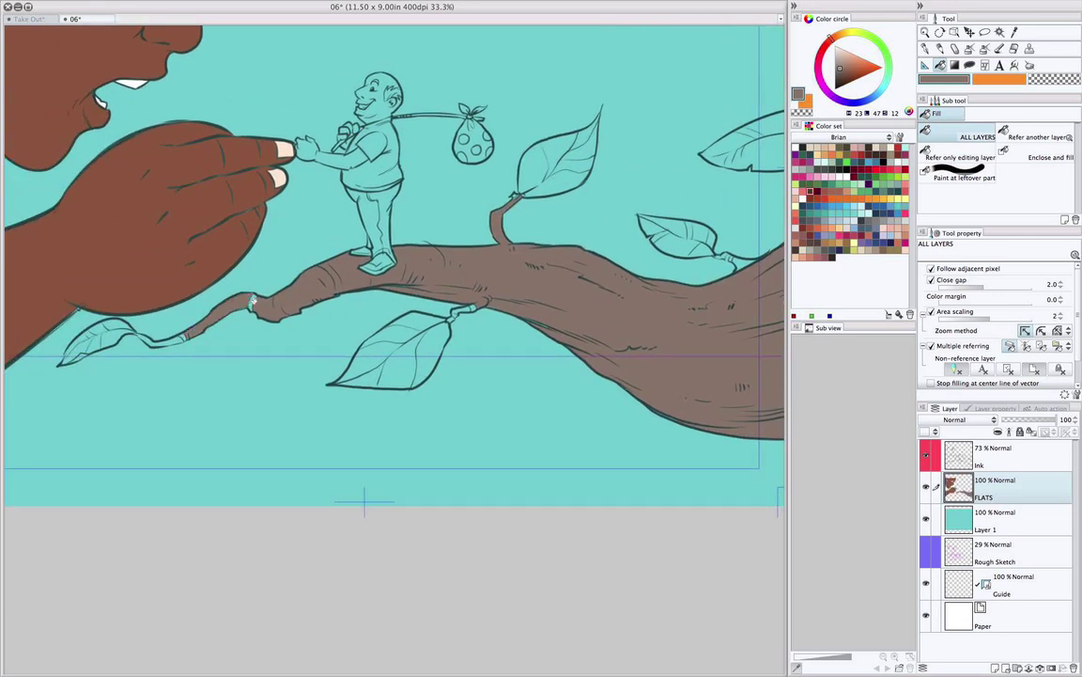
pyautogui.click(254, 301)
pyautogui.moveTo(324, 362); pyautogui.dragTo(487, 380)
pyautogui.click(608, 355)
pyautogui.press('p')
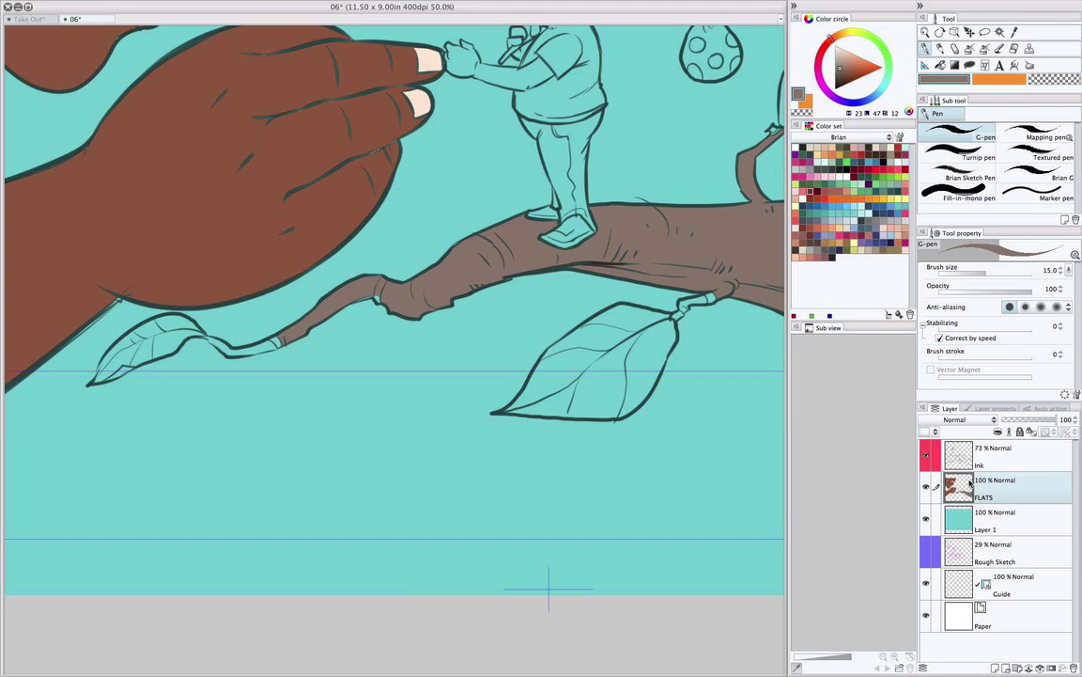
pyautogui.press('g')
pyautogui.hscroll(-5, 569, 327)
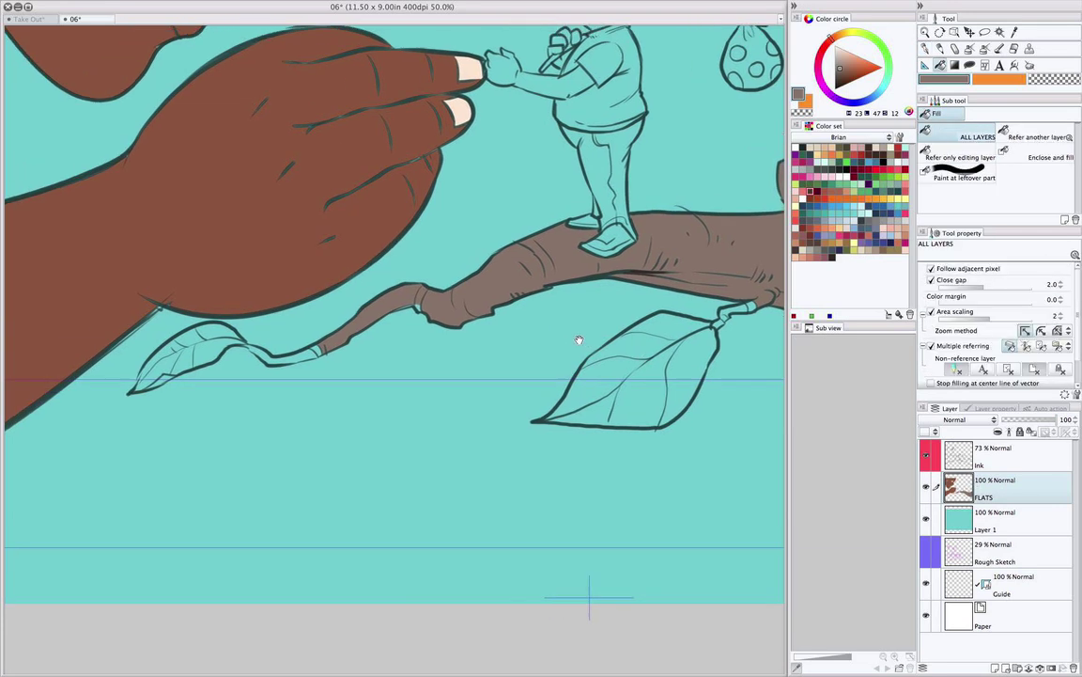
pyautogui.press('p')
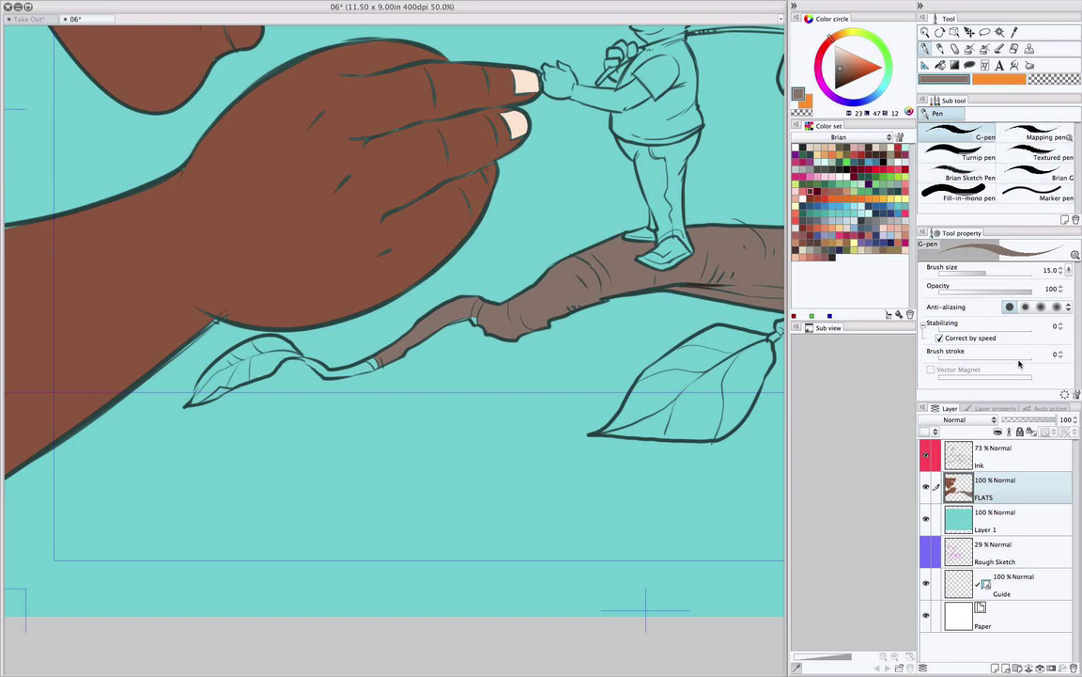
pyautogui.scroll(-3, 441, 353)
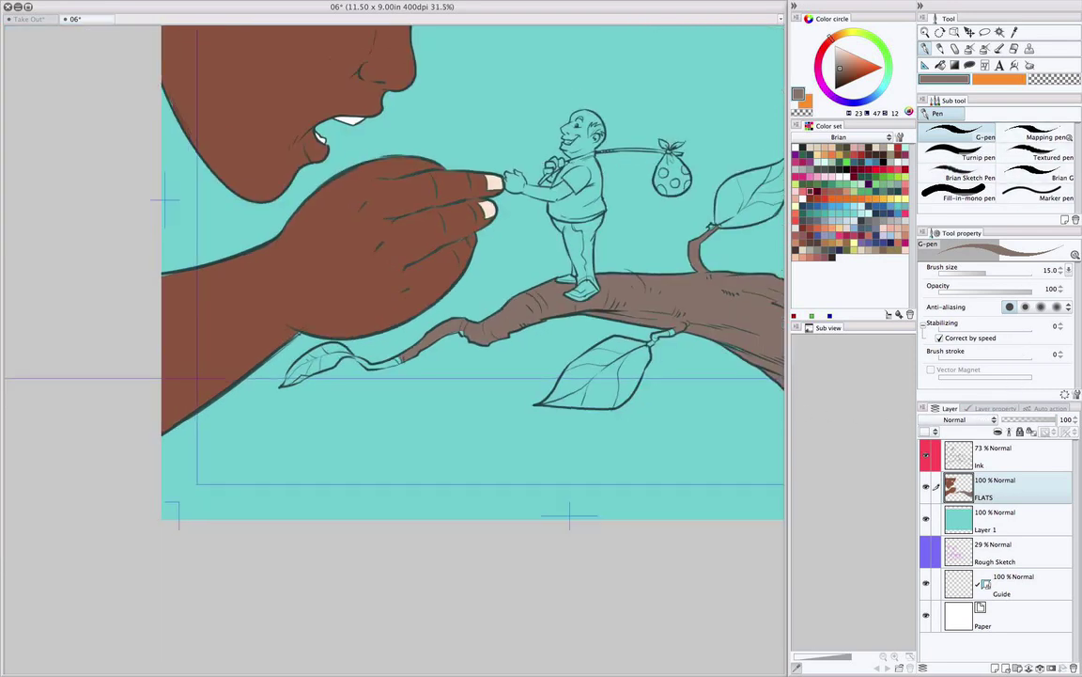
pyautogui.scroll(-1, 611, 352)
pyautogui.moveTo(611, 352); pyautogui.dragTo(479, 495)
pyautogui.scroll(-3, 526, 521)
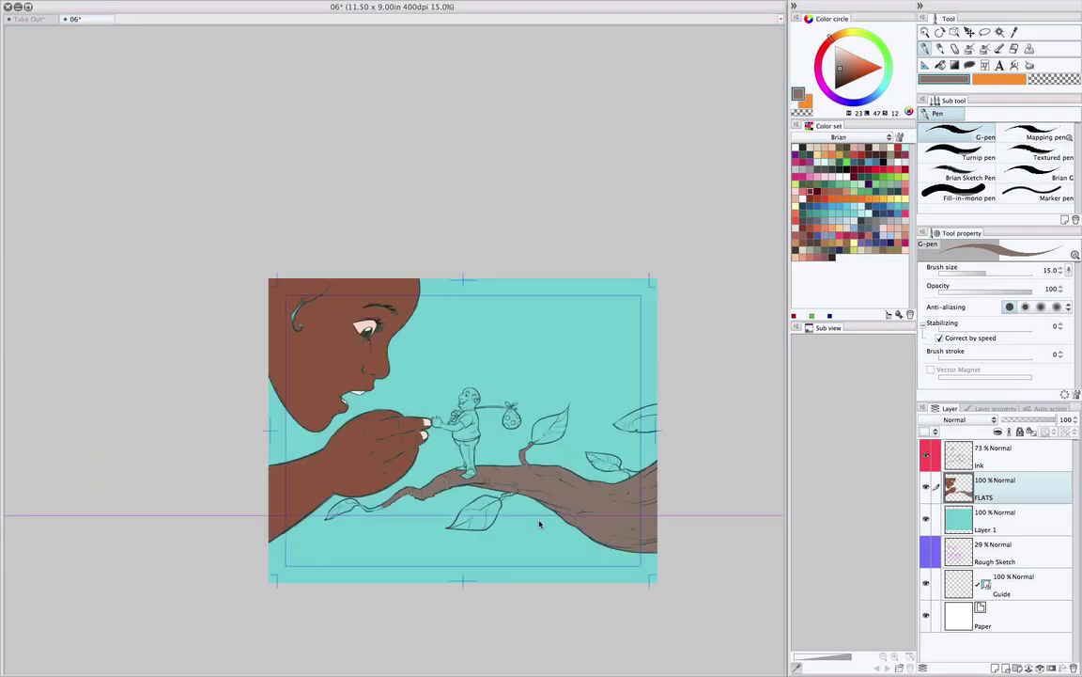
pyautogui.press('super+plus')
pyautogui.press('super+plus')
pyautogui.press('super+plus')
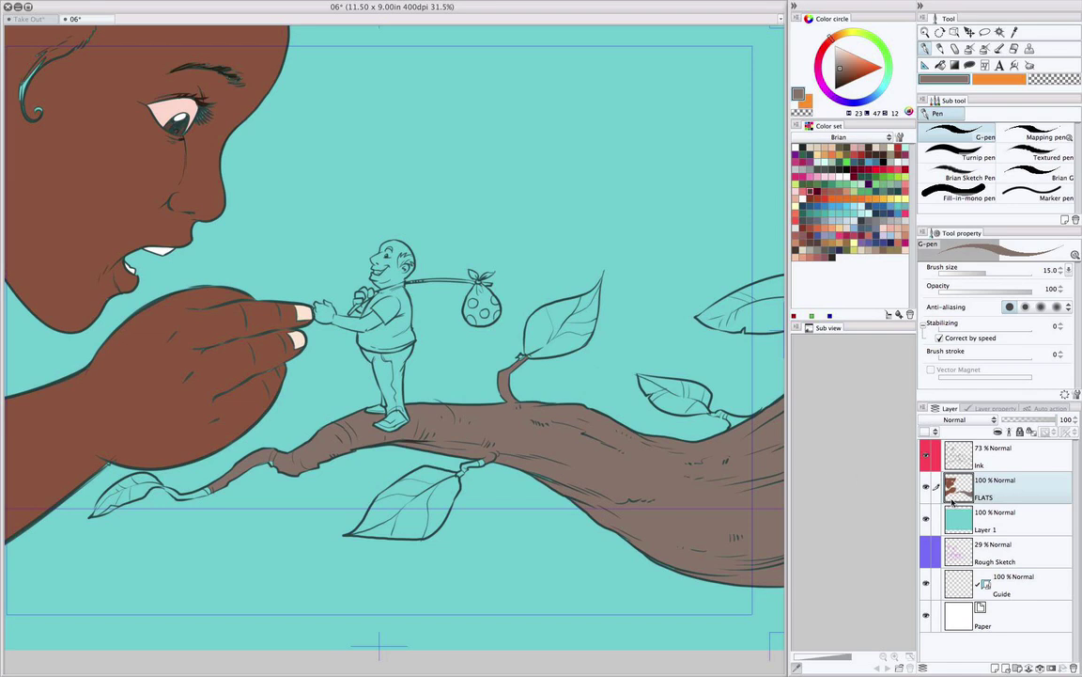
pyautogui.moveTo(661, 311)
pyautogui.mouseDown()
pyautogui.moveTo(661, 232)
pyautogui.moveTo(617, 358)
pyautogui.mouseUp()
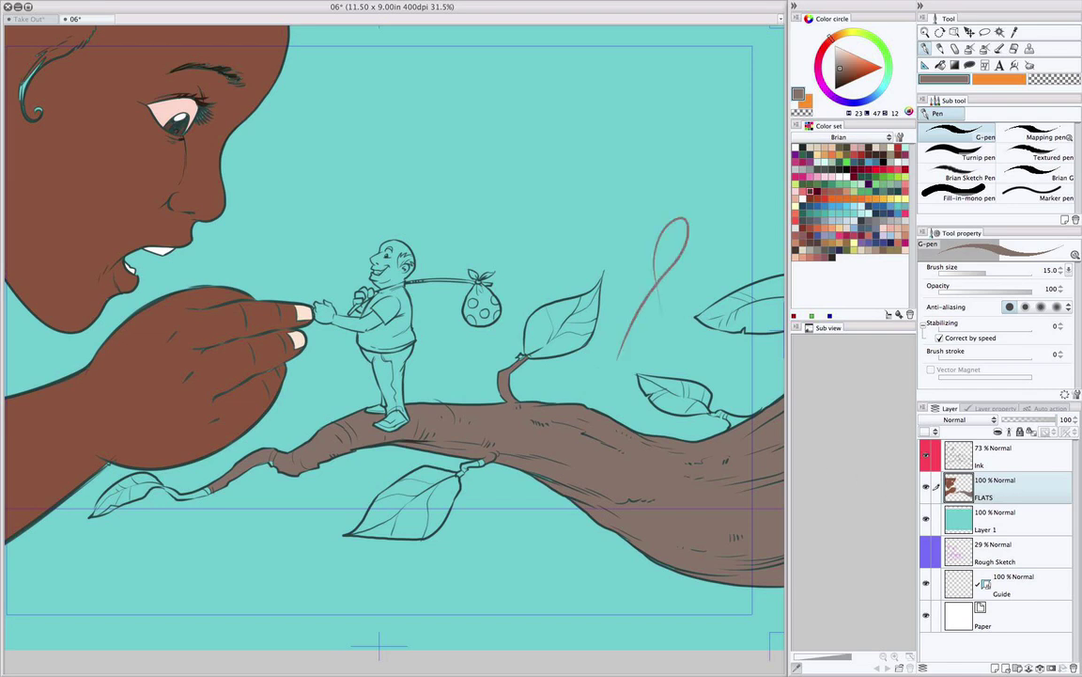
pyautogui.press('super+z')
# Paint the thin twig leading to the small leaf below the large hand grayish brown with the 15-size G-pen.
pyautogui.moveTo(376, 442); pyautogui.dragTo(569, 308)
pyautogui.press('super+plus')
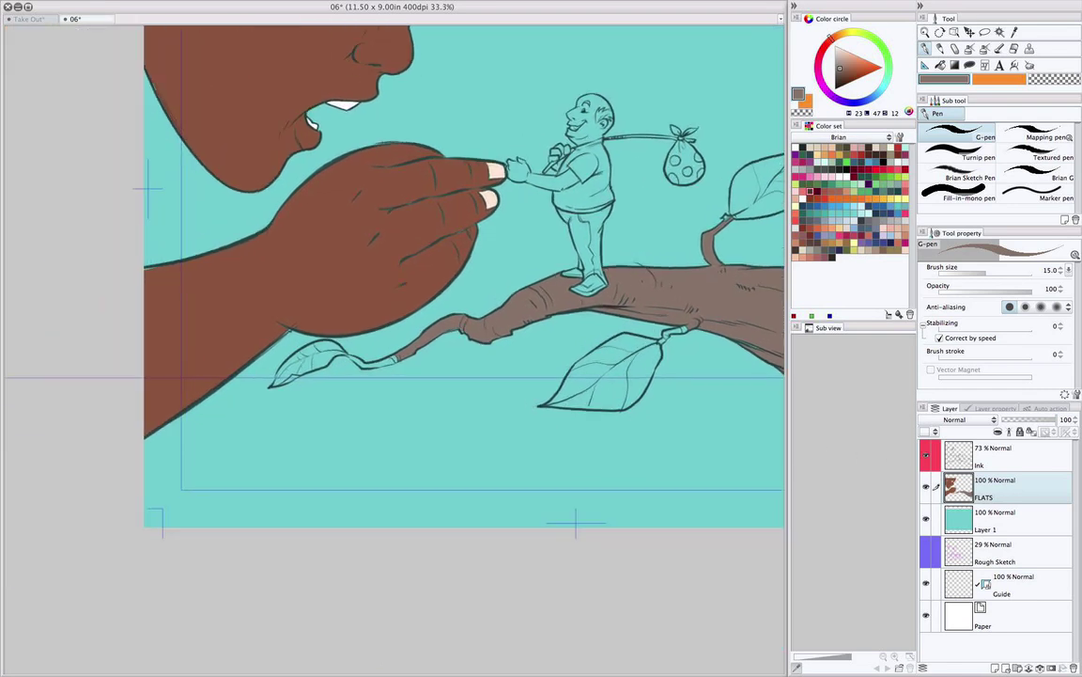
pyautogui.hotkey('ctrl', '+')
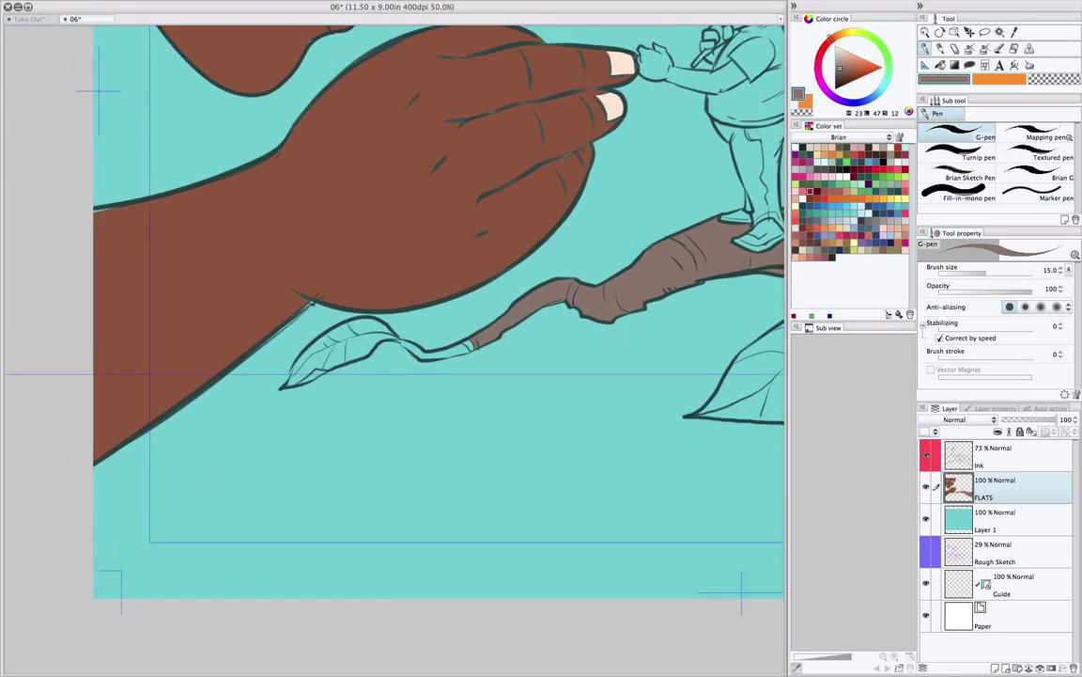
pyautogui.moveTo(431, 351)
pyautogui.mouseDown()
pyautogui.moveTo(480, 346)
pyautogui.moveTo(433, 354)
pyautogui.moveTo(406, 342)
pyautogui.mouseUp()
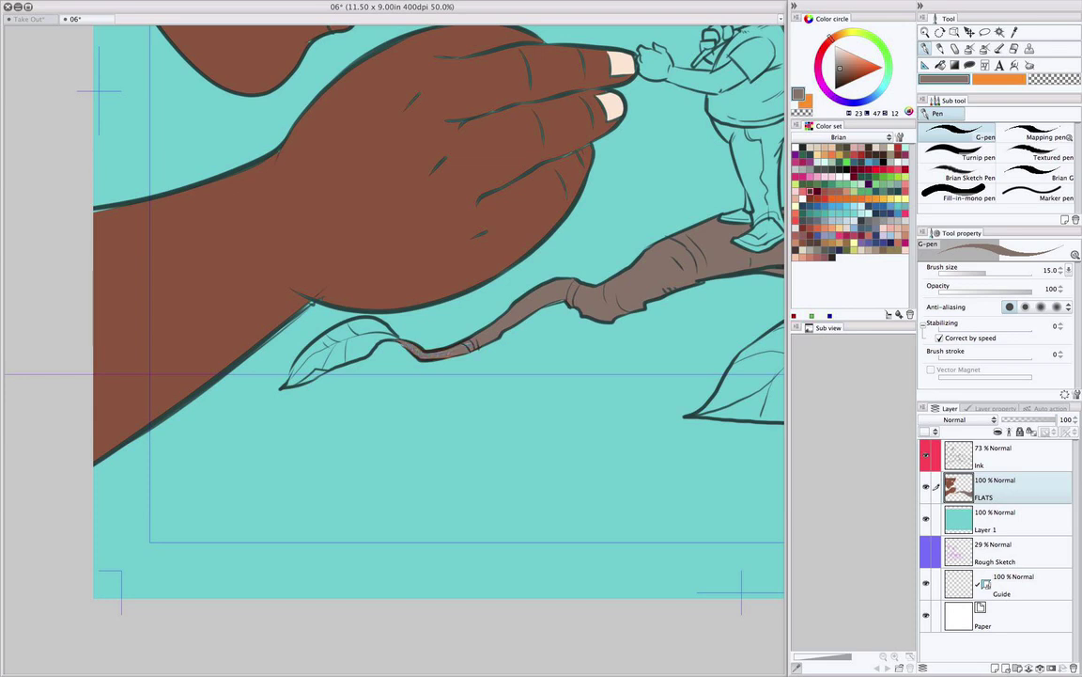
pyautogui.moveTo(676, 389); pyautogui.dragTo(369, 443)
pyautogui.moveTo(723, 316); pyautogui.dragTo(559, 447)
pyautogui.scroll(-1, 610, 353)
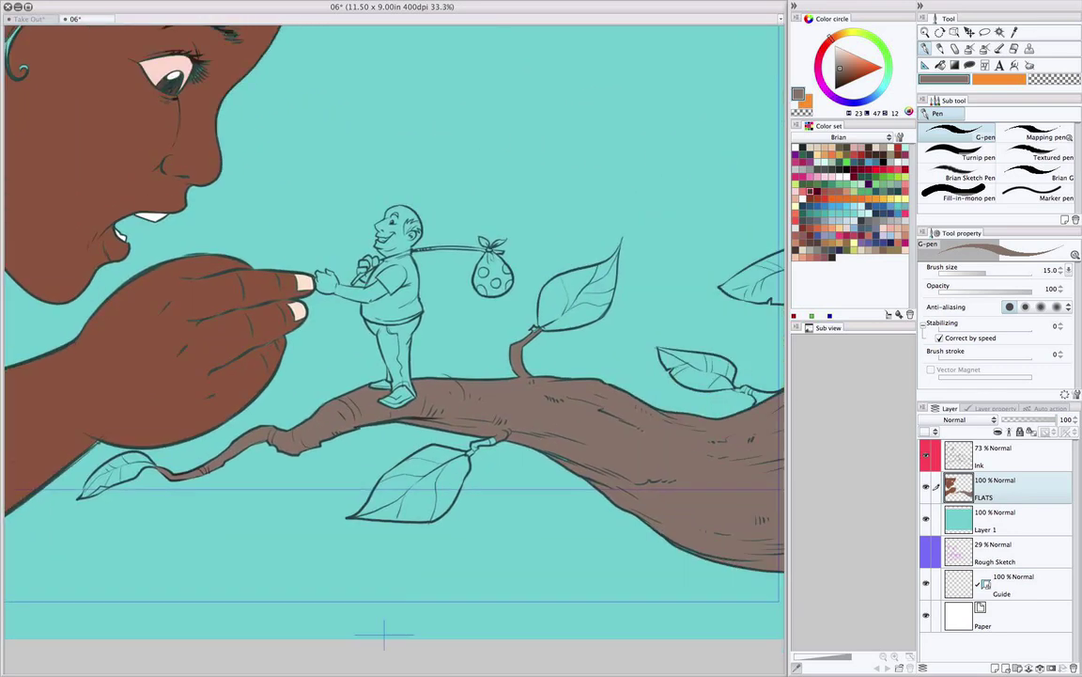
# Outline the upright leaf above the branch in bright green with the 15-size G-pen, turn off Multiple referring, and fill the leaf.
pyautogui.scroll(1, 611, 352)
pyautogui.press('g')
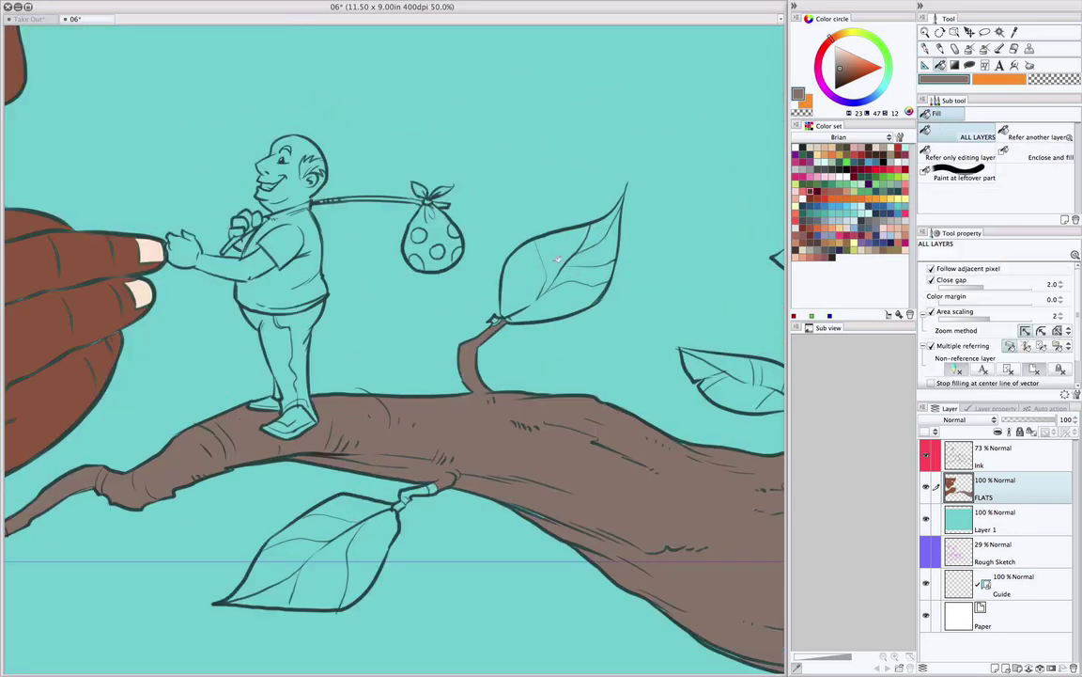
pyautogui.press('p')
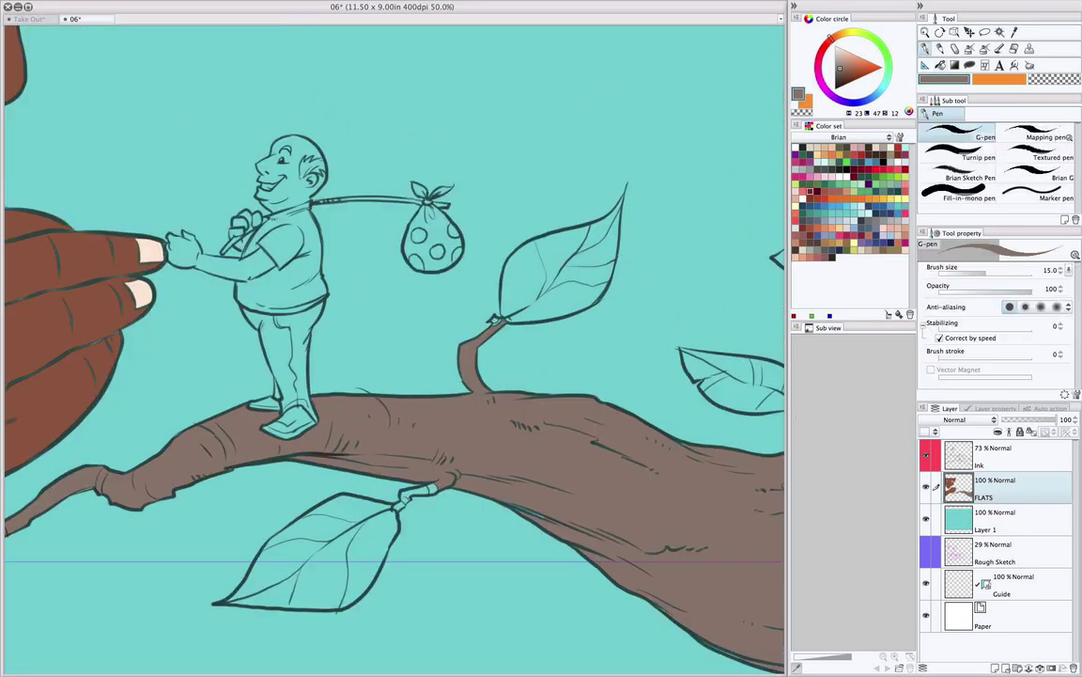
pyautogui.scroll(1, 552, 295)
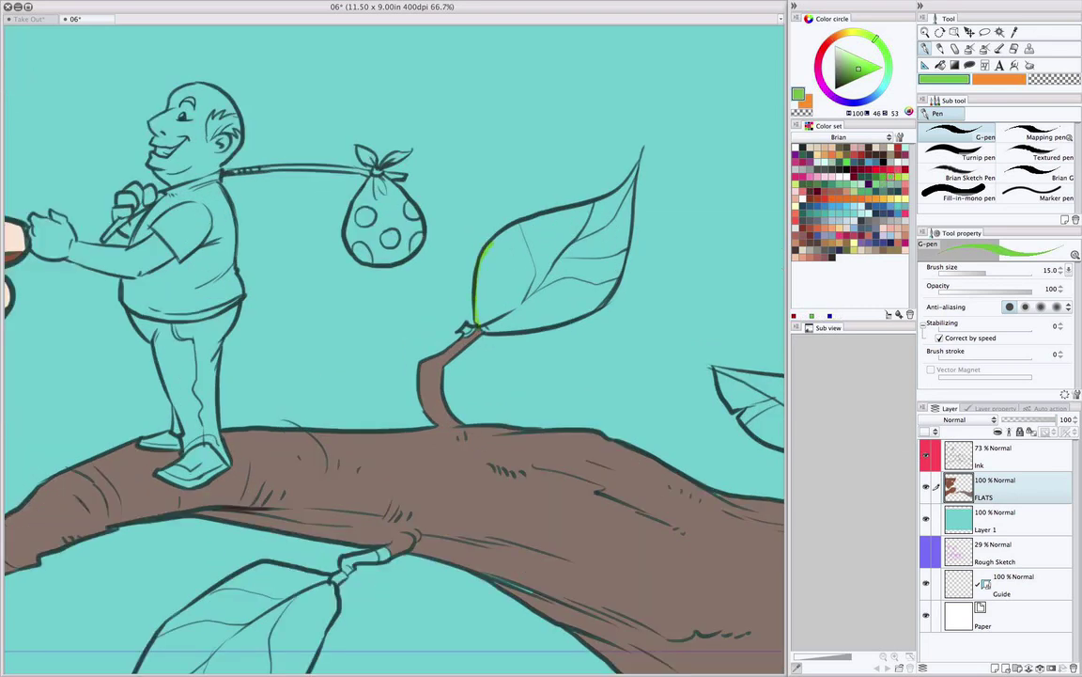
pyautogui.moveTo(491, 242)
pyautogui.mouseDown()
pyautogui.moveTo(512, 225)
pyautogui.moveTo(587, 208)
pyautogui.mouseUp()
pyautogui.moveTo(628, 239)
pyautogui.mouseDown()
pyautogui.moveTo(612, 280)
pyautogui.moveTo(557, 319)
pyautogui.moveTo(478, 329)
pyautogui.mouseUp()
pyautogui.press('g')
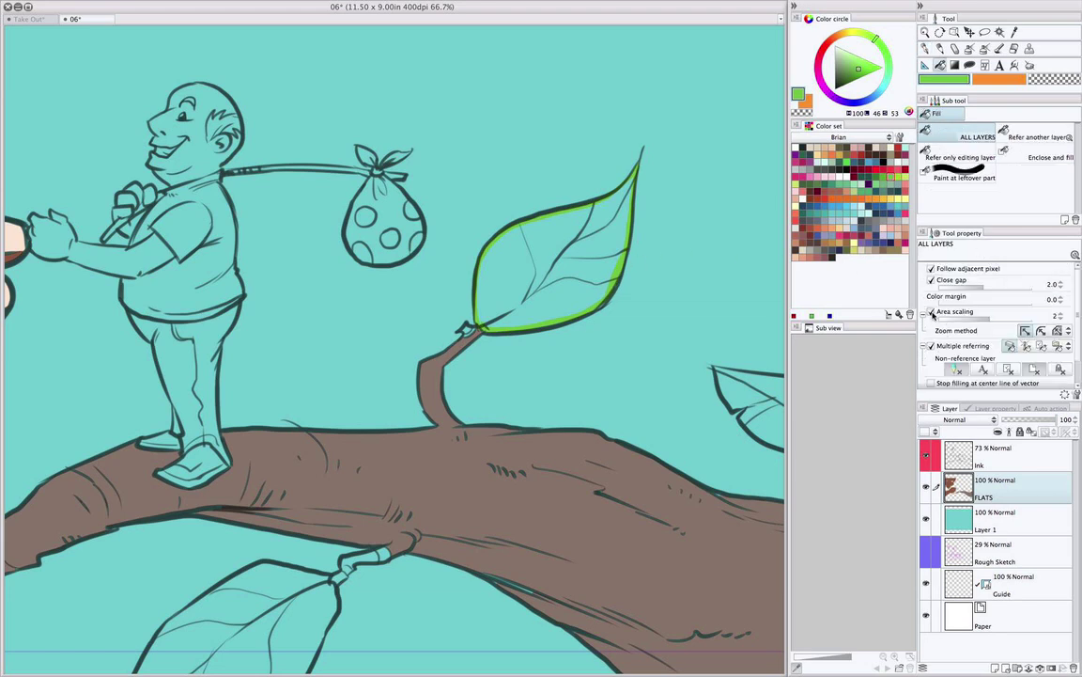
pyautogui.click(932, 346)
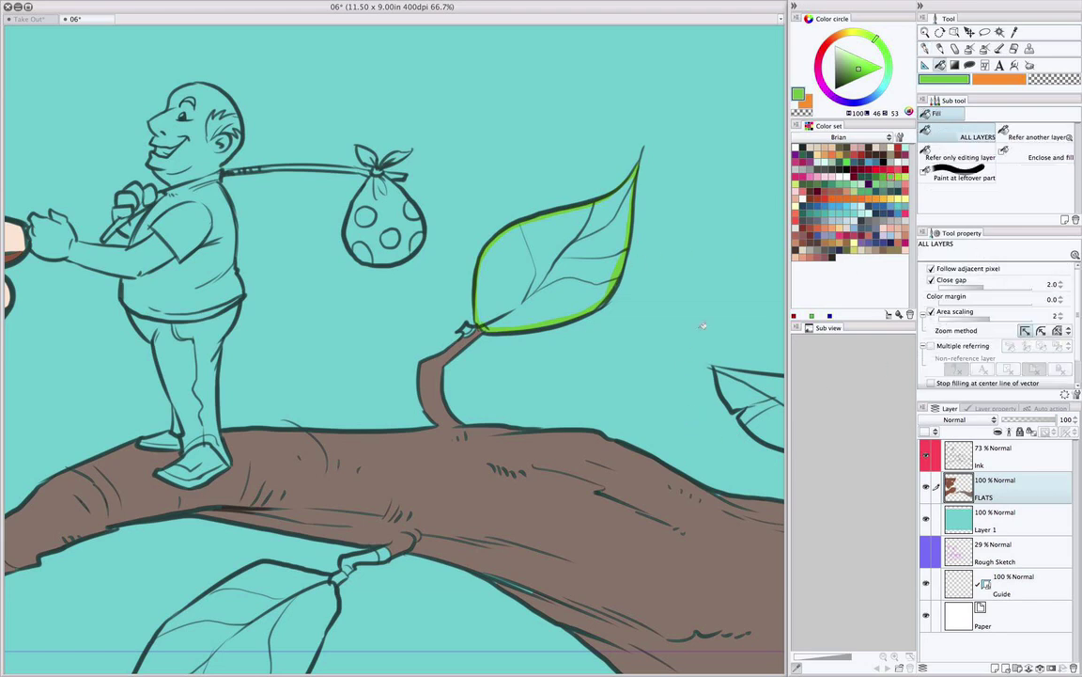
pyautogui.click(526, 235)
# Outline the notched leaf above the thick part of the branch in bright green and fill it.
pyautogui.scroll(-5, 526, 386)
pyautogui.hscroll(5, 526, 386)
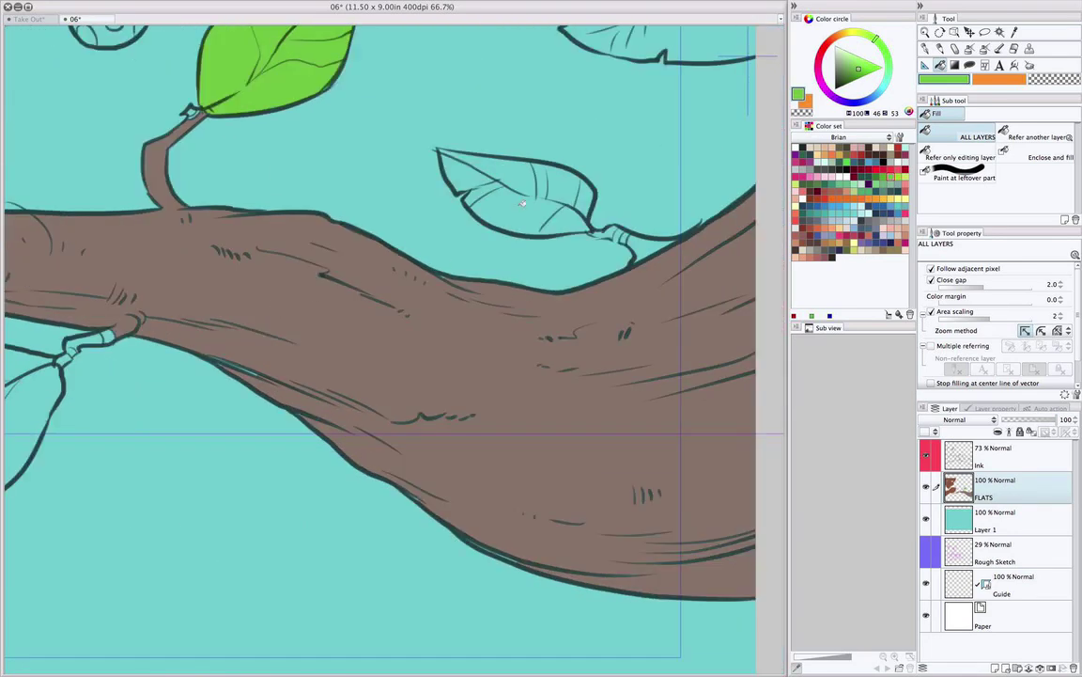
pyautogui.press('p')
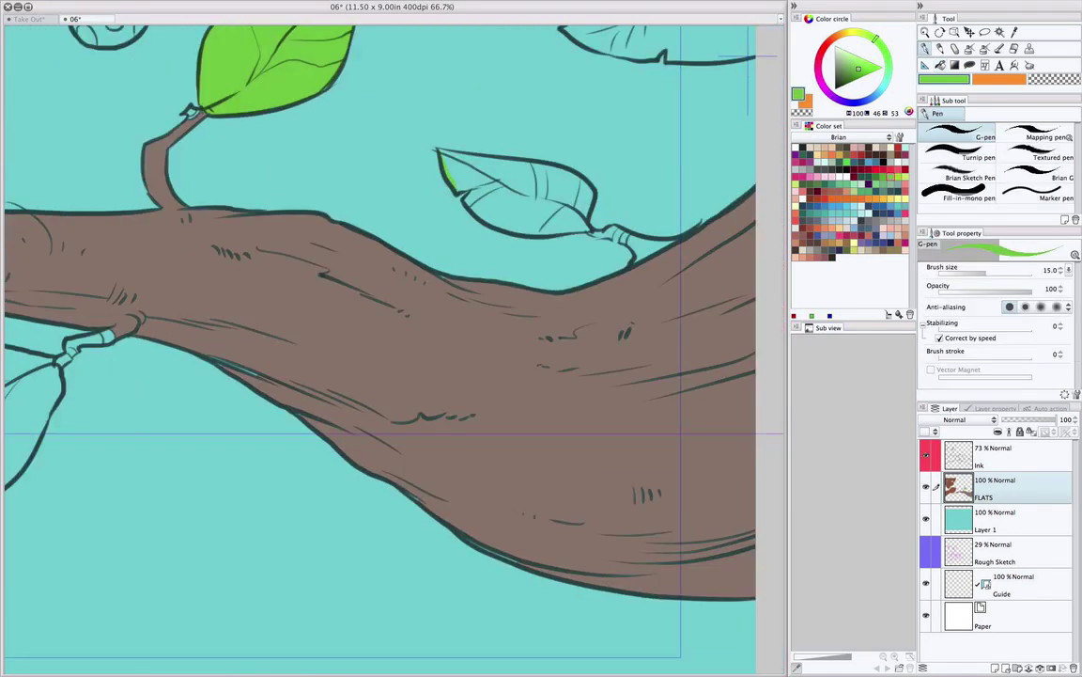
pyautogui.moveTo(466, 197)
pyautogui.mouseDown()
pyautogui.moveTo(498, 225)
pyautogui.moveTo(546, 233)
pyautogui.moveTo(592, 216)
pyautogui.mouseUp()
pyautogui.moveTo(527, 160); pyautogui.dragTo(409, 138)
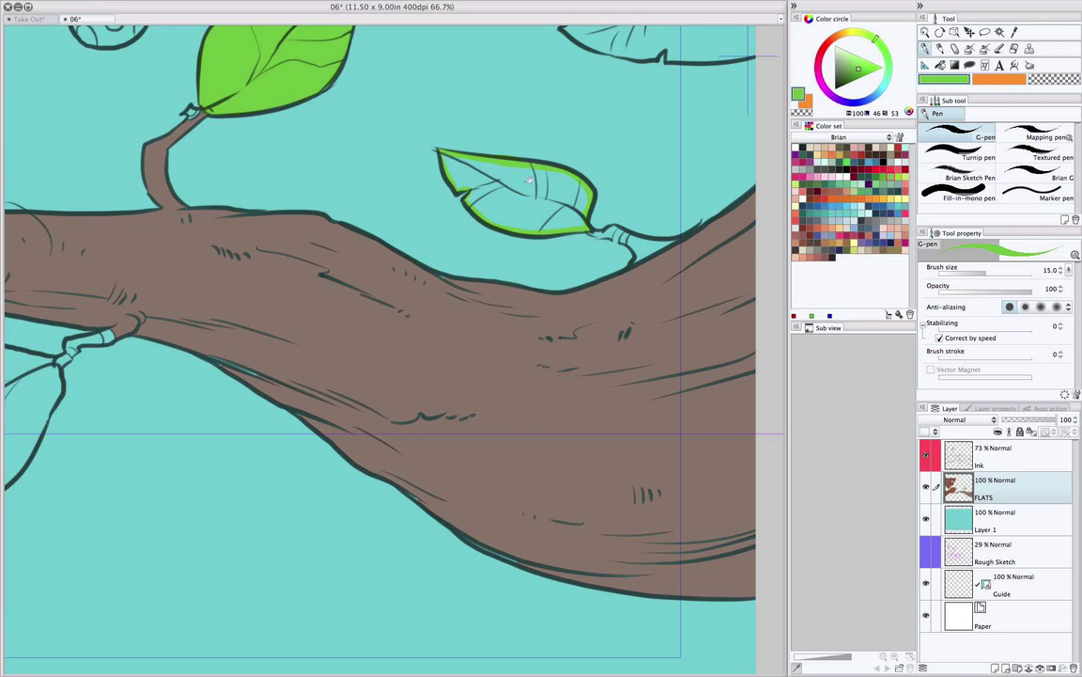
# Outline the cropped leaf at the canvas's right edge in bright green and fill it.
pyautogui.moveTo(658, 118); pyautogui.dragTo(438, 348)
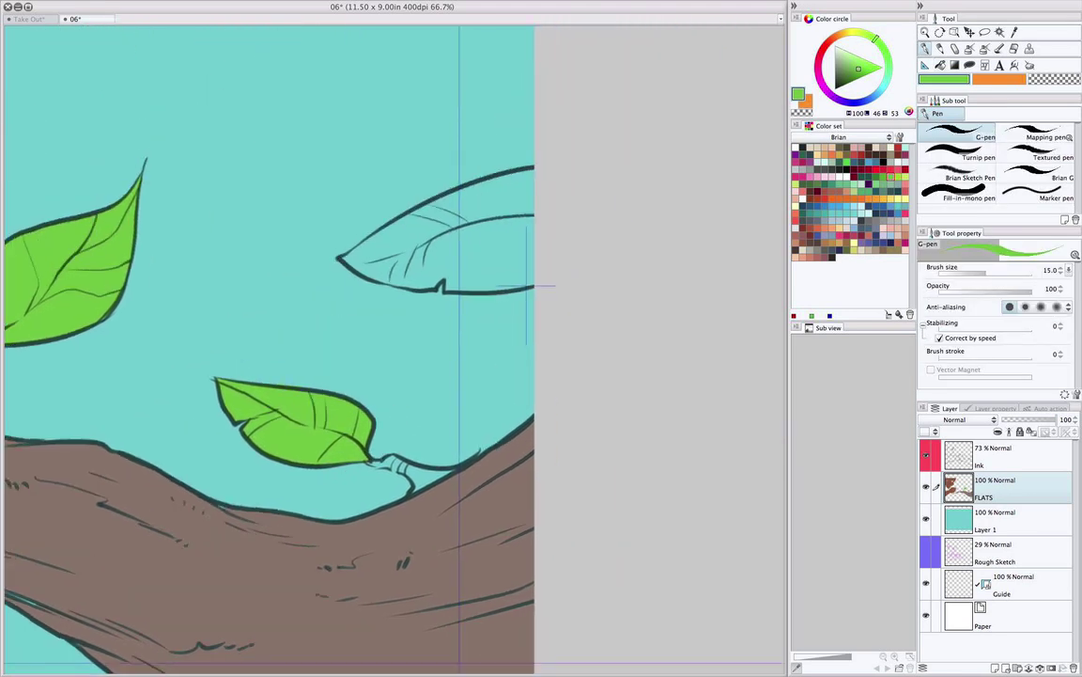
pyautogui.moveTo(340, 257)
pyautogui.mouseDown()
pyautogui.moveTo(427, 286)
pyautogui.moveTo(528, 286)
pyautogui.mouseUp()
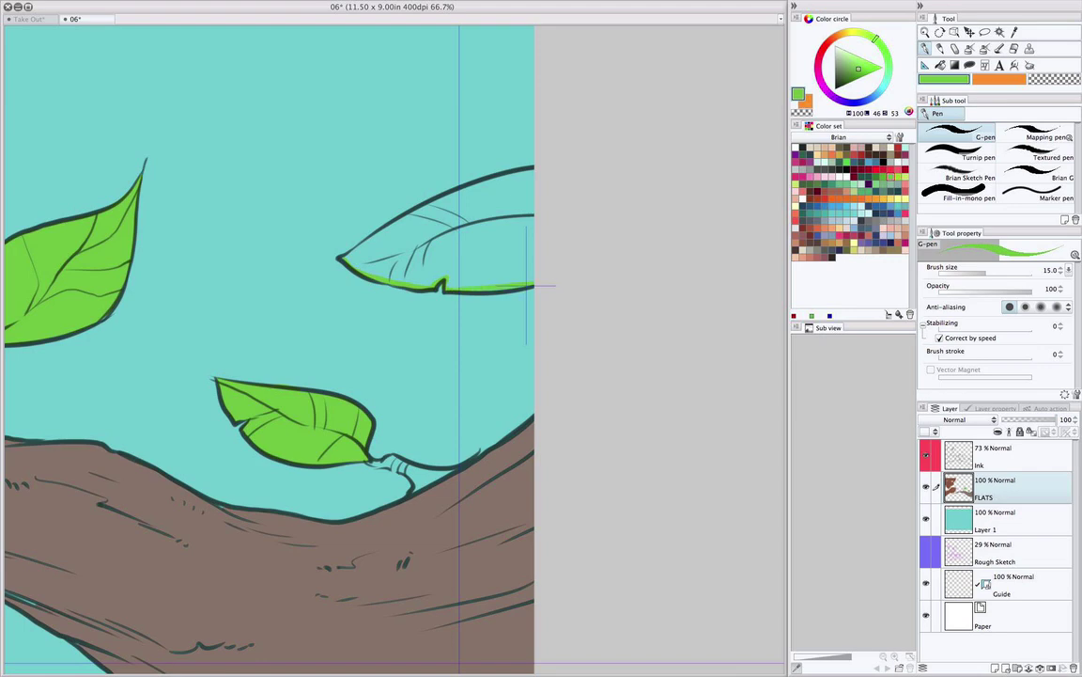
pyautogui.moveTo(342, 254); pyautogui.dragTo(388, 230)
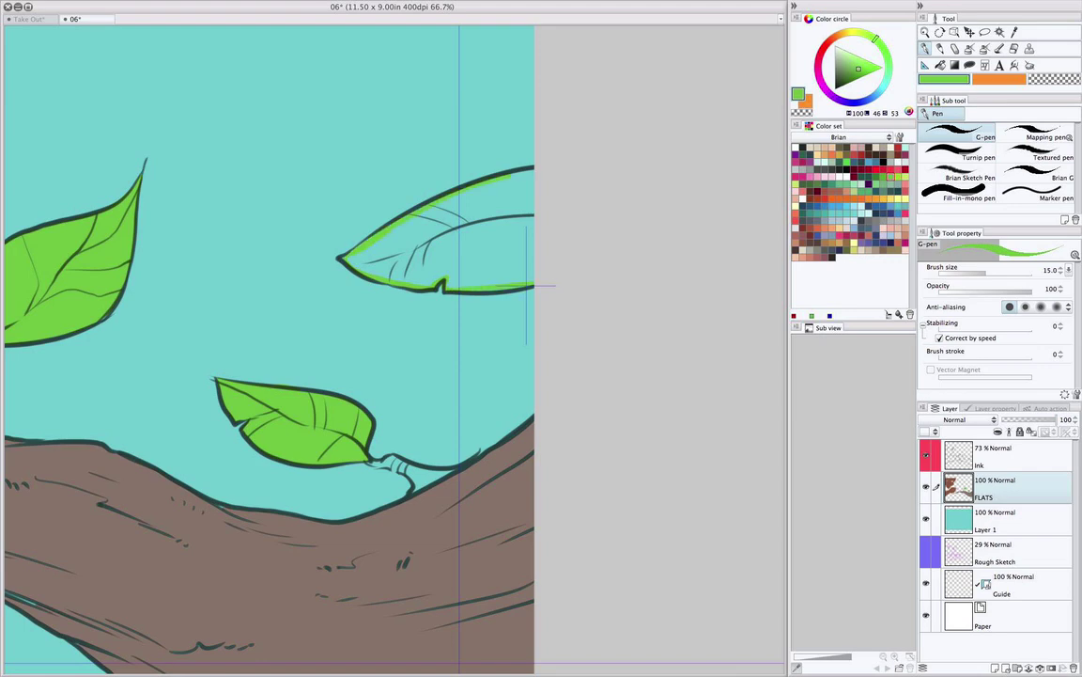
pyautogui.press('g')
pyautogui.click(495, 249)
# Outline the large leaf hanging beneath the branch in bright green and fill it.
pyautogui.moveTo(376, 449); pyautogui.dragTo(691, 239)
pyautogui.moveTo(588, 381); pyautogui.dragTo(613, 172)
pyautogui.moveTo(367, 285); pyautogui.dragTo(698, 360)
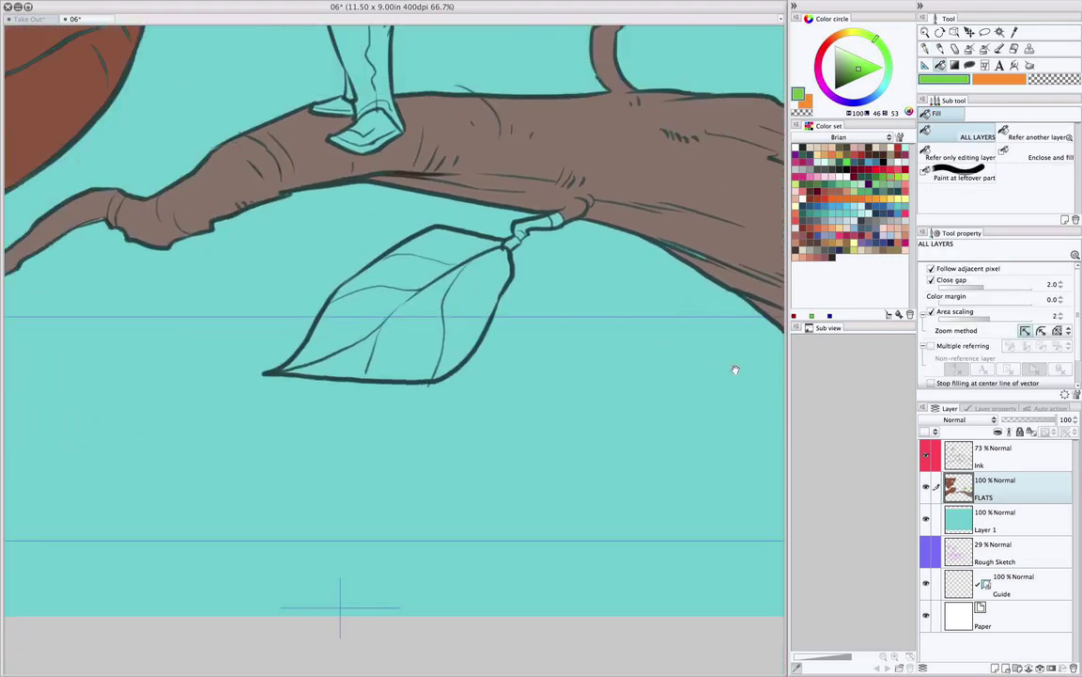
pyautogui.press('p')
pyautogui.moveTo(434, 231)
pyautogui.mouseDown()
pyautogui.moveTo(361, 262)
pyautogui.moveTo(280, 367)
pyautogui.moveTo(423, 380)
pyautogui.moveTo(484, 324)
pyautogui.moveTo(510, 246)
pyautogui.moveTo(434, 230)
pyautogui.mouseUp()
pyautogui.press('g')
pyautogui.click(437, 299)
# Sample the branch's grayish brown and color the short twig joining the hanging leaf to the branch.
pyautogui.moveTo(557, 303); pyautogui.dragTo(427, 410)
pyautogui.press('p')
pyautogui.keyDown('alt'); pyautogui.click(488, 258); pyautogui.keyUp('alt')
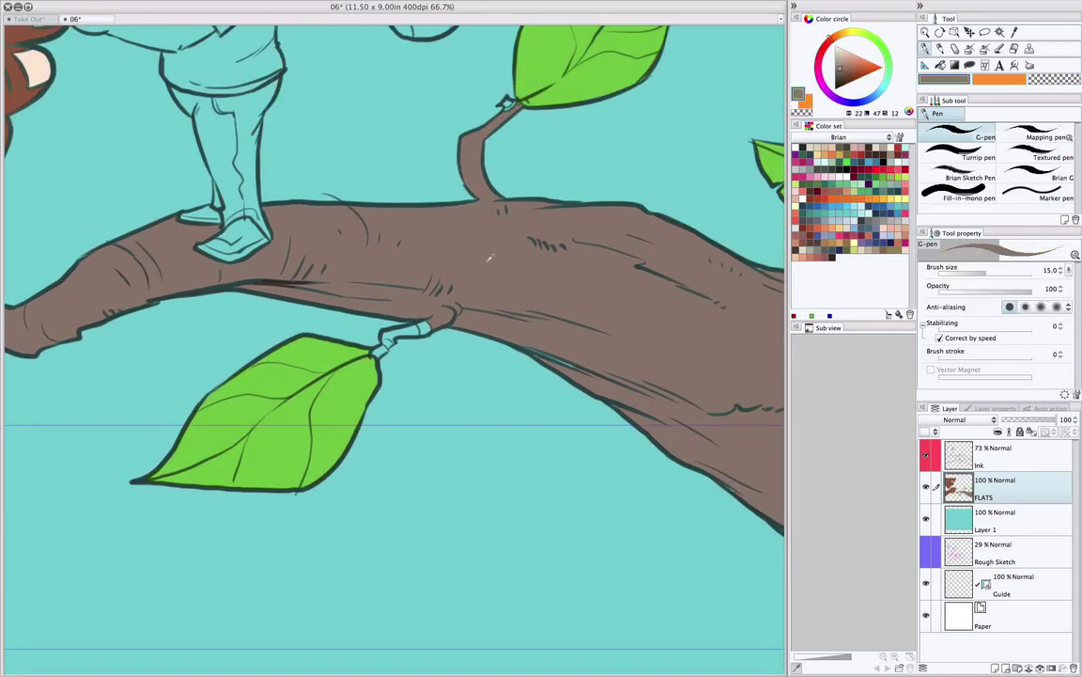
pyautogui.moveTo(426, 325)
pyautogui.mouseDown()
pyautogui.moveTo(390, 332)
pyautogui.moveTo(384, 346)
pyautogui.mouseUp()
pyautogui.press('g')
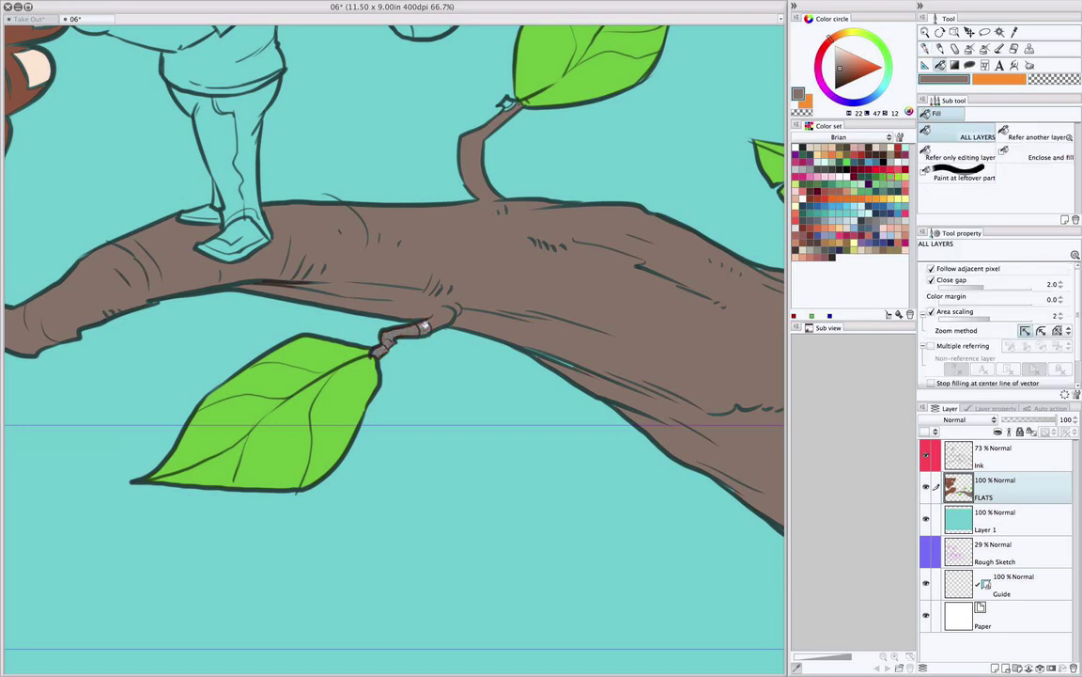
# Color the stem of the notched leaf above the thick part of the branch grayish brown.
pyautogui.moveTo(655, 294); pyautogui.dragTo(496, 375)
pyautogui.press('p')
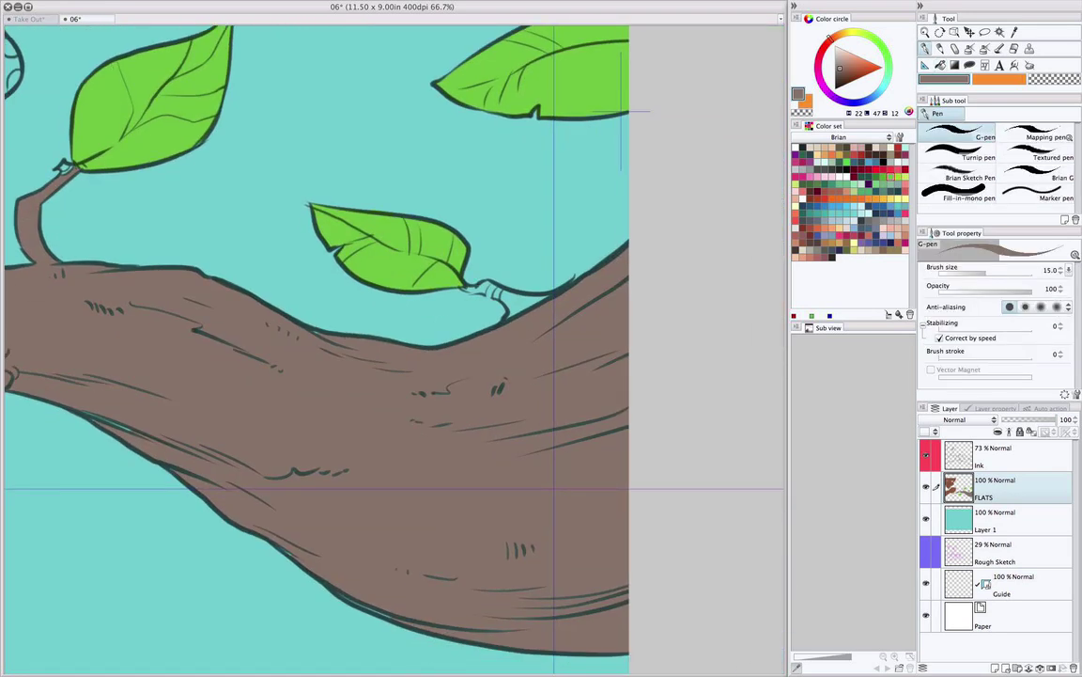
pyautogui.moveTo(473, 292)
pyautogui.mouseDown()
pyautogui.moveTo(495, 298)
pyautogui.moveTo(507, 319)
pyautogui.moveTo(530, 296)
pyautogui.moveTo(476, 288)
pyautogui.mouseUp()
pyautogui.press('g')
pyautogui.click(513, 301)
# Sample the leaf green, outline the small leaf below the large hand, and fill it.
pyautogui.press('super+minus')
pyautogui.press('super+minus')
pyautogui.moveTo(460, 450); pyautogui.dragTo(592, 470)
pyautogui.moveTo(448, 418); pyautogui.dragTo(672, 434)
pyautogui.moveTo(518, 413); pyautogui.dragTo(552, 424)
pyautogui.press('super+plus')
pyautogui.moveTo(379, 457); pyautogui.dragTo(490, 383)
pyautogui.keyDown('alt'); pyautogui.click(645, 364); pyautogui.keyUp('alt')
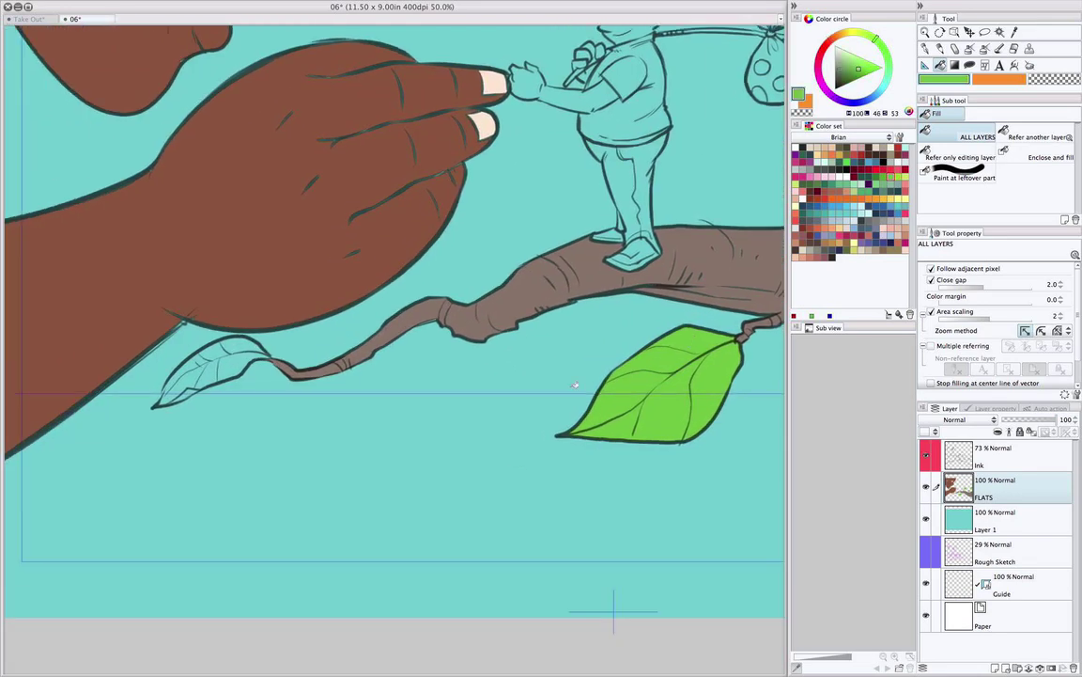
pyautogui.press('super+plus')
pyautogui.moveTo(377, 432); pyautogui.dragTo(621, 383)
pyautogui.press('p')
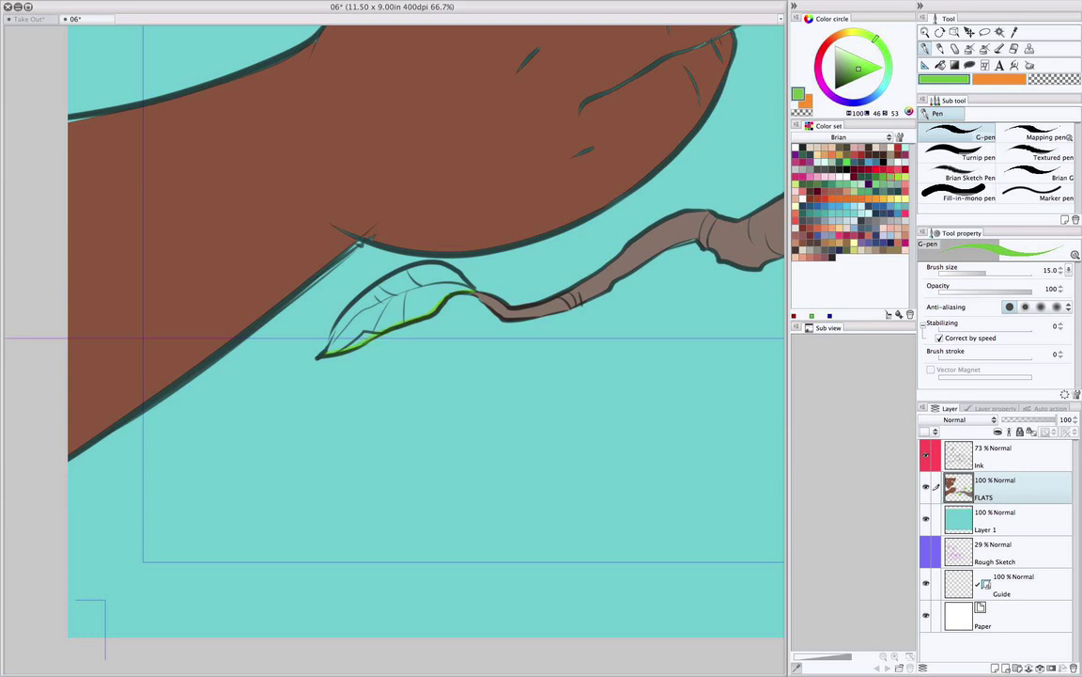
pyautogui.moveTo(328, 352)
pyautogui.mouseDown()
pyautogui.moveTo(378, 294)
pyautogui.moveTo(425, 272)
pyautogui.moveTo(464, 281)
pyautogui.mouseUp()
pyautogui.press('g')
pyautogui.click(397, 304)
# Choose a salmon pink from the color set, outline the small man's head, and fill it.
pyautogui.press('super+minus')
pyautogui.moveTo(609, 345); pyautogui.dragTo(389, 549)
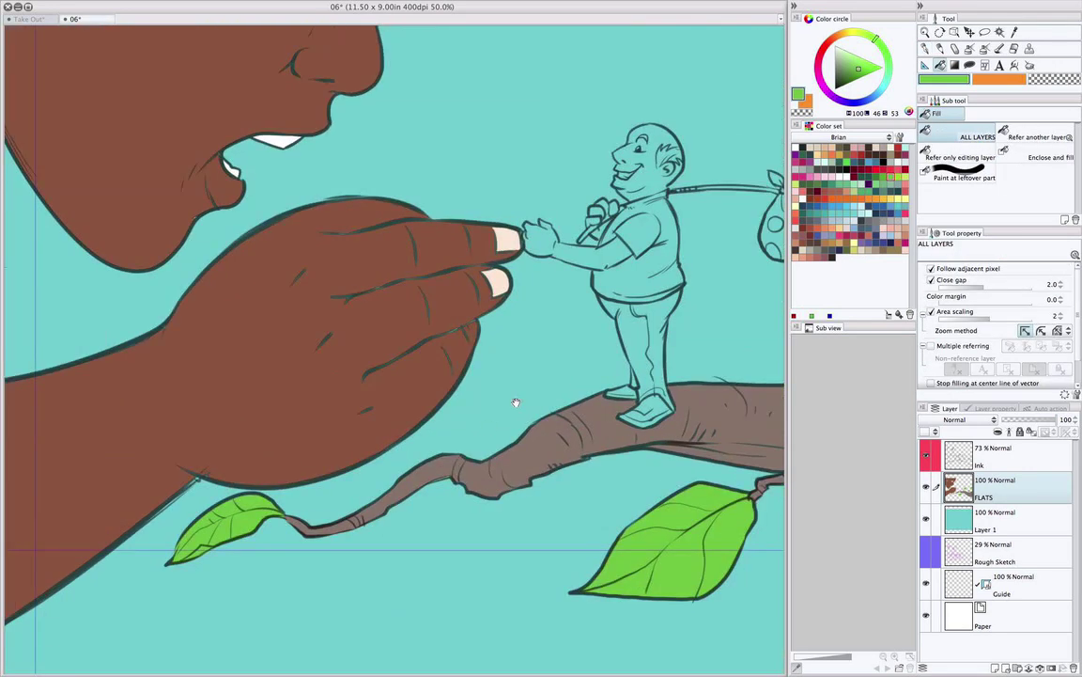
pyautogui.moveTo(664, 328); pyautogui.dragTo(609, 360)
pyautogui.press('p')
pyautogui.press('super+plus')
pyautogui.moveTo(759, 318)
pyautogui.mouseDown()
pyautogui.moveTo(664, 326)
pyautogui.moveTo(461, 411)
pyautogui.mouseUp()
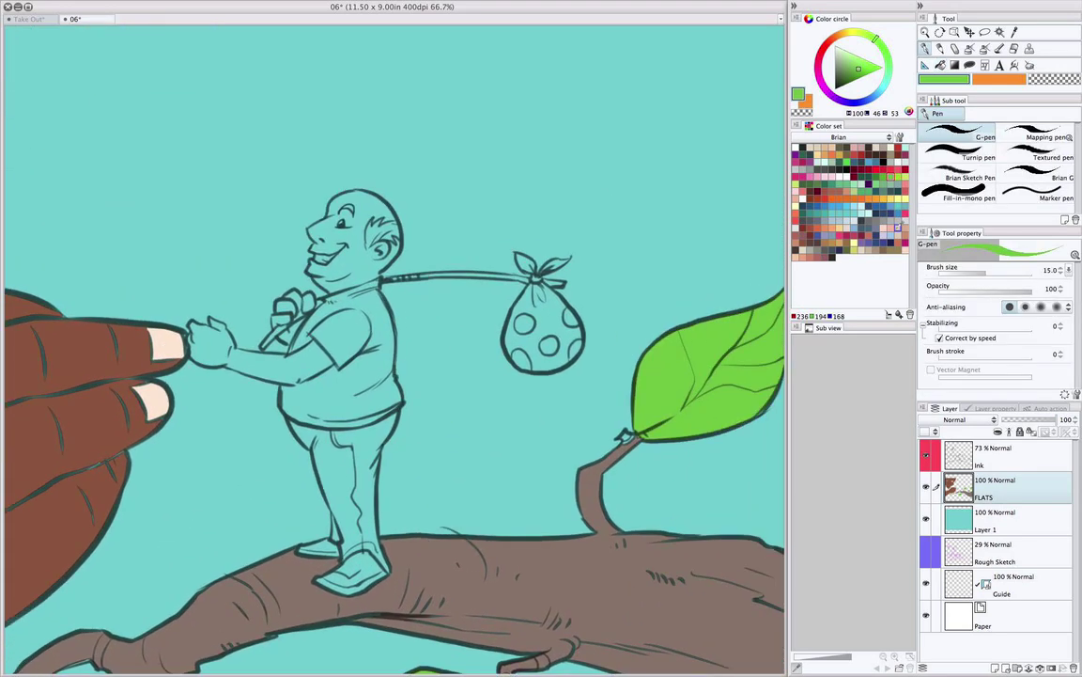
pyautogui.click(891, 228)
pyautogui.moveTo(535, 348); pyautogui.dragTo(668, 333)
pyautogui.scroll(2, 519, 252)
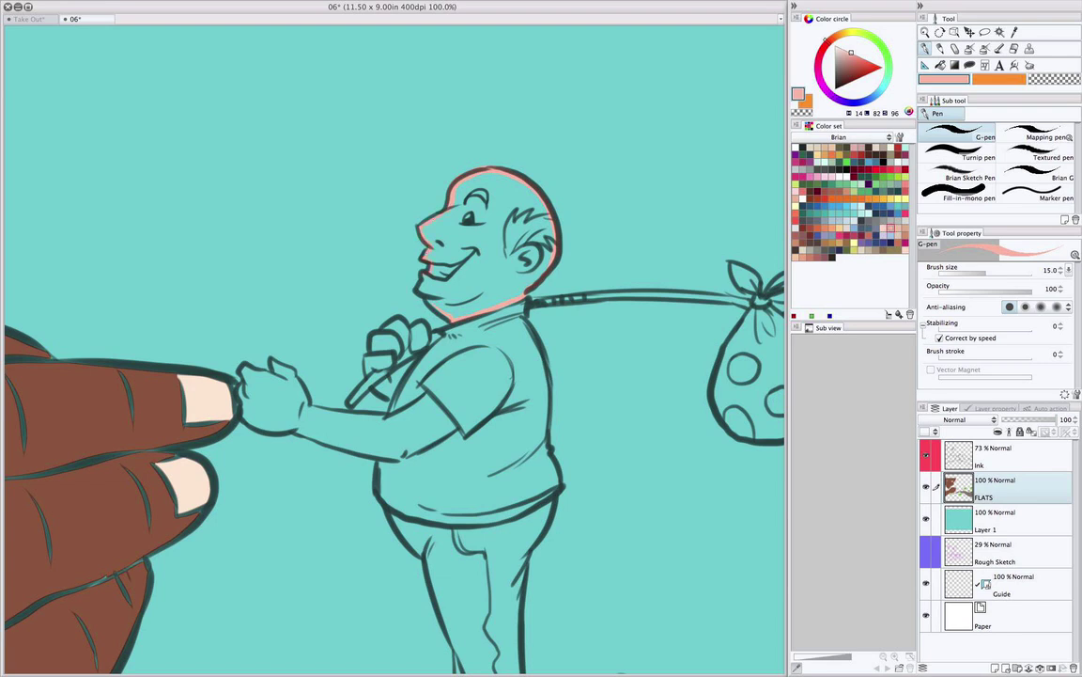
pyautogui.press('g')
pyautogui.click(499, 275)
# Outline the small man's outstretched forearm and hand in salmon pink and fill them.
pyautogui.press('p')
pyautogui.click(428, 292)
pyautogui.moveTo(427, 292); pyautogui.dragTo(591, 171)
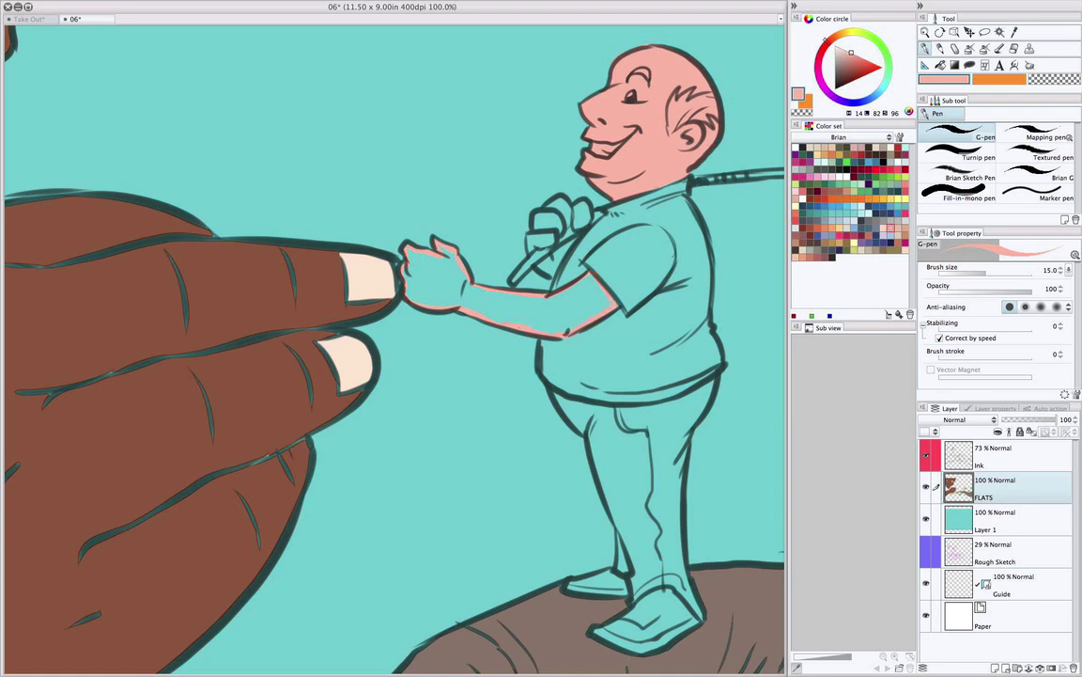
pyautogui.press('g')
pyautogui.click(536, 310)
# Color the small man's fist holding the stick salmon pink, including all its finger sections.
pyautogui.moveTo(686, 326); pyautogui.dragTo(535, 402)
pyautogui.press('p')
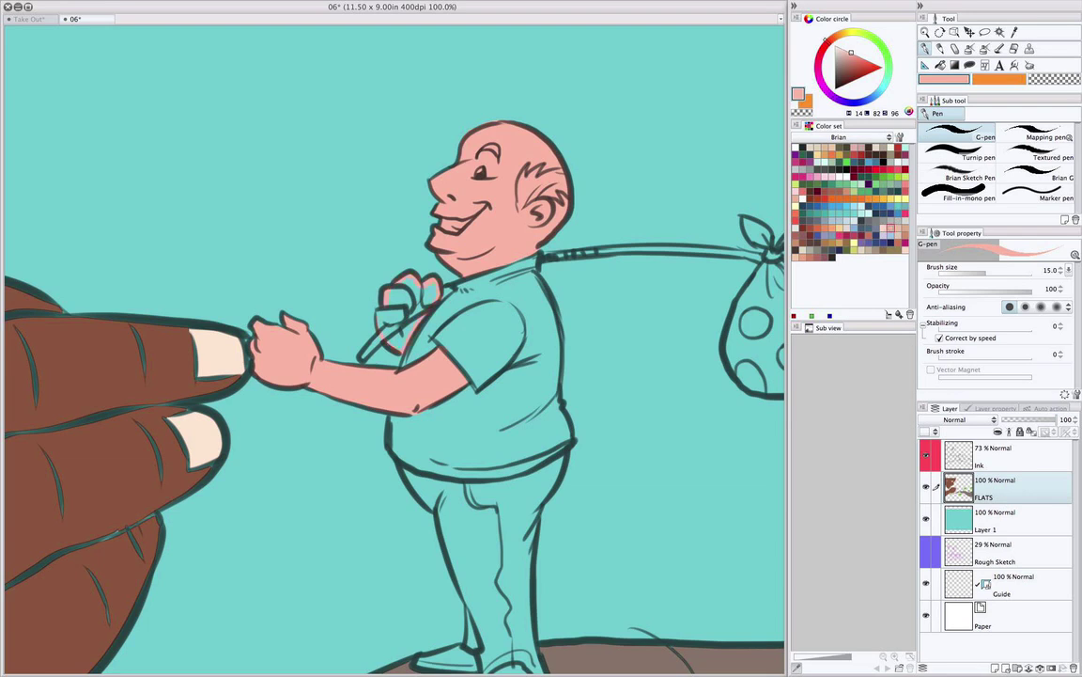
pyautogui.press('g')
pyautogui.moveTo(430, 286); pyautogui.dragTo(410, 324)
pyautogui.moveTo(598, 418); pyautogui.dragTo(635, 354)
pyautogui.moveTo(455, 291); pyautogui.dragTo(371, 360)
# Choose a dark reddish brown from the color set and color the small man's hair and eyebrow.
pyautogui.press('p')
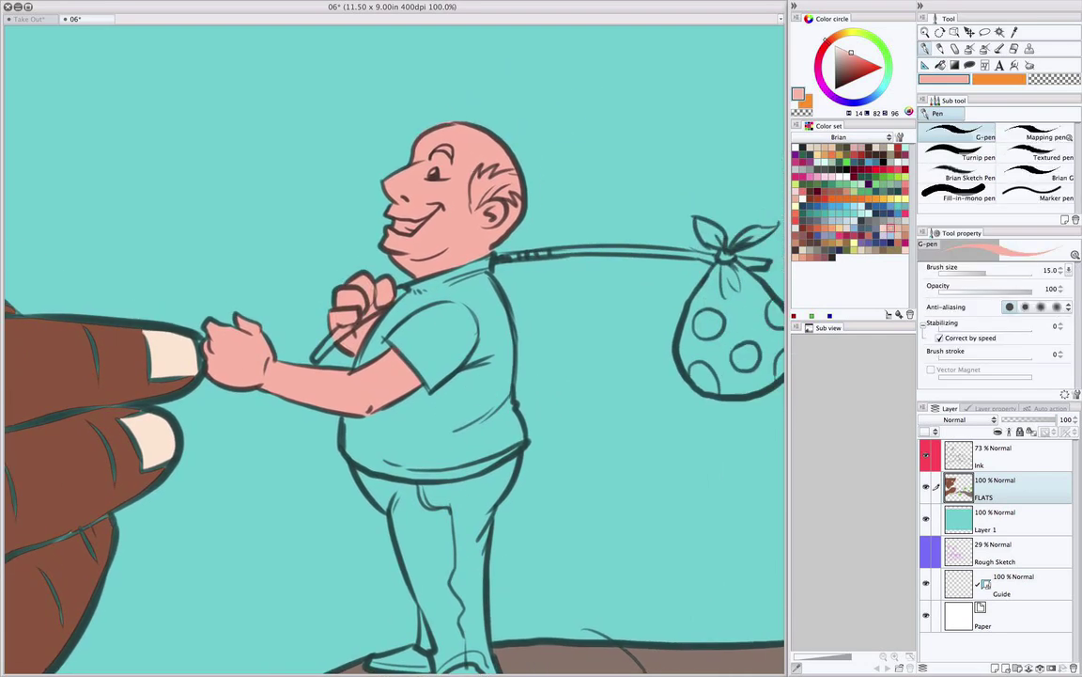
pyautogui.moveTo(569, 320); pyautogui.dragTo(498, 407)
pyautogui.click(802, 228)
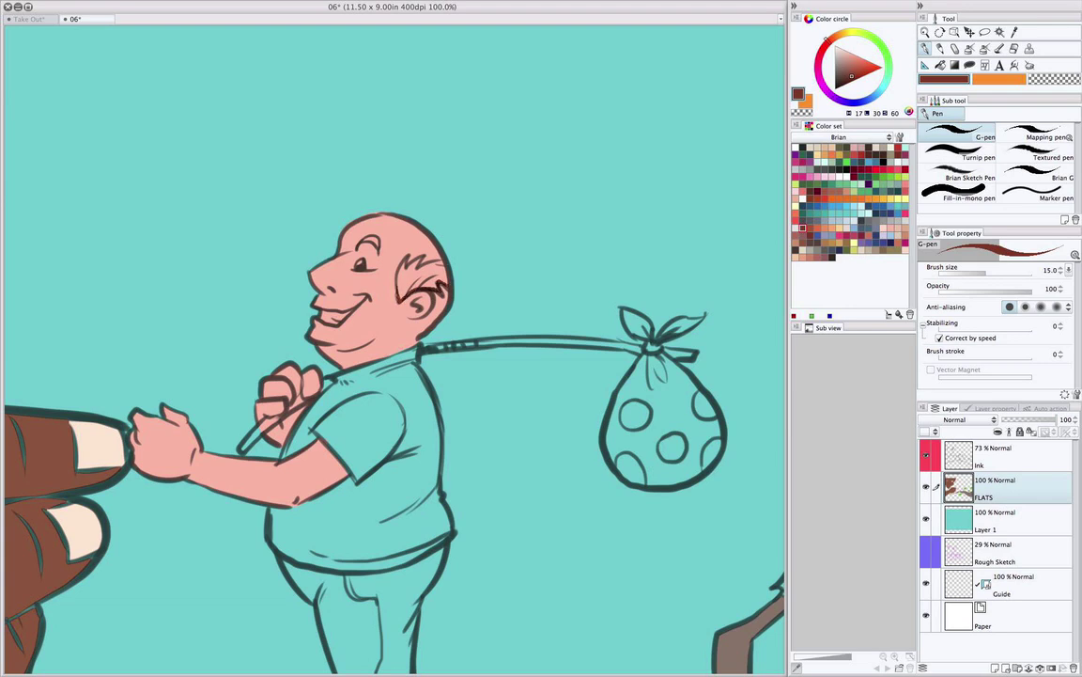
pyautogui.moveTo(404, 259); pyautogui.dragTo(415, 258)
pyautogui.press('g')
pyautogui.click(422, 280)
# Choose white from the color set and fill the small man's teeth and the white of his eye.
pyautogui.press('p')
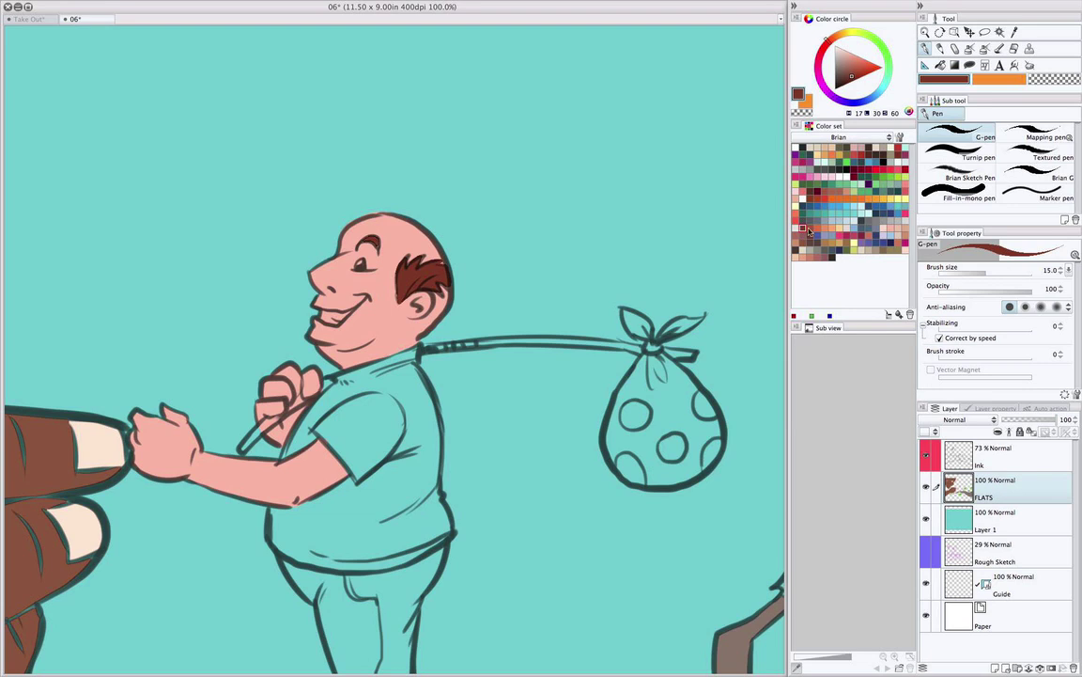
pyautogui.click(796, 147)
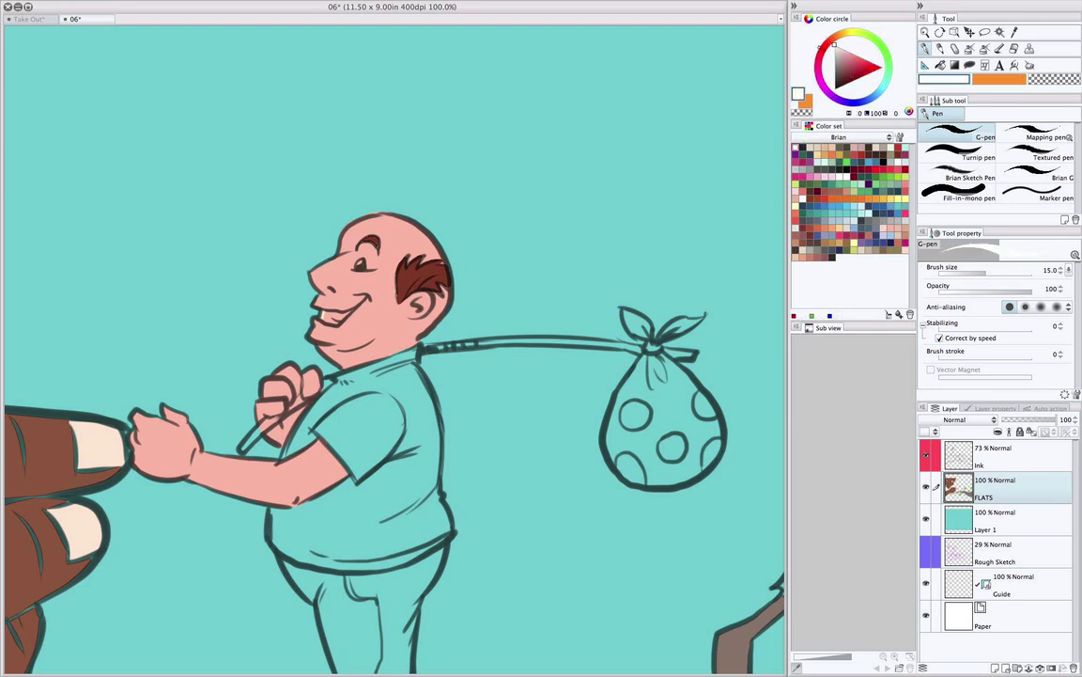
pyautogui.press('g')
pyautogui.click(332, 317)
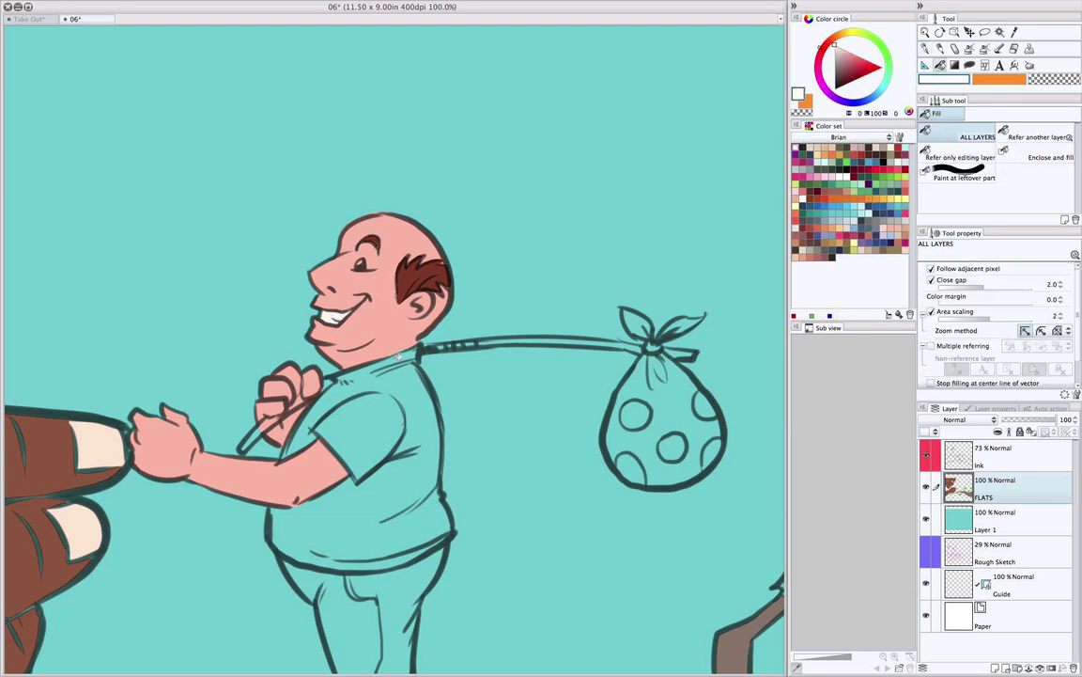
pyautogui.moveTo(332, 317); pyautogui.dragTo(386, 246)
# Choose a muted purple, turn Multiple referring on for the Fill tool, and fill the small man's shirt and sleeve.
pyautogui.press('p')
pyautogui.moveTo(464, 251); pyautogui.dragTo(425, 120)
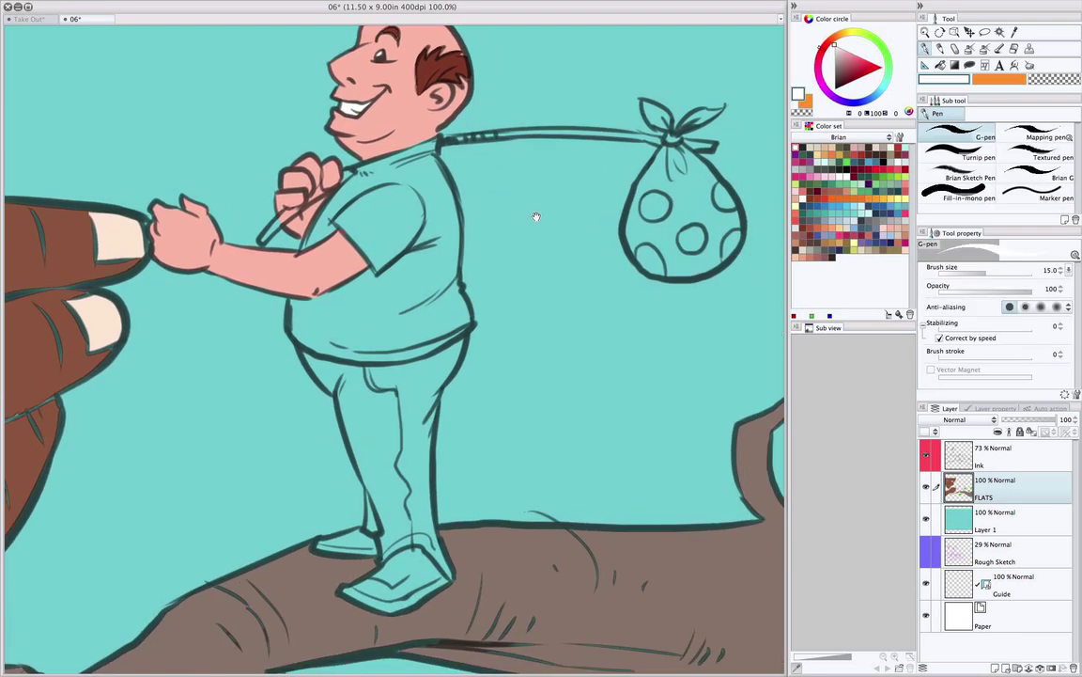
pyautogui.click(848, 68)
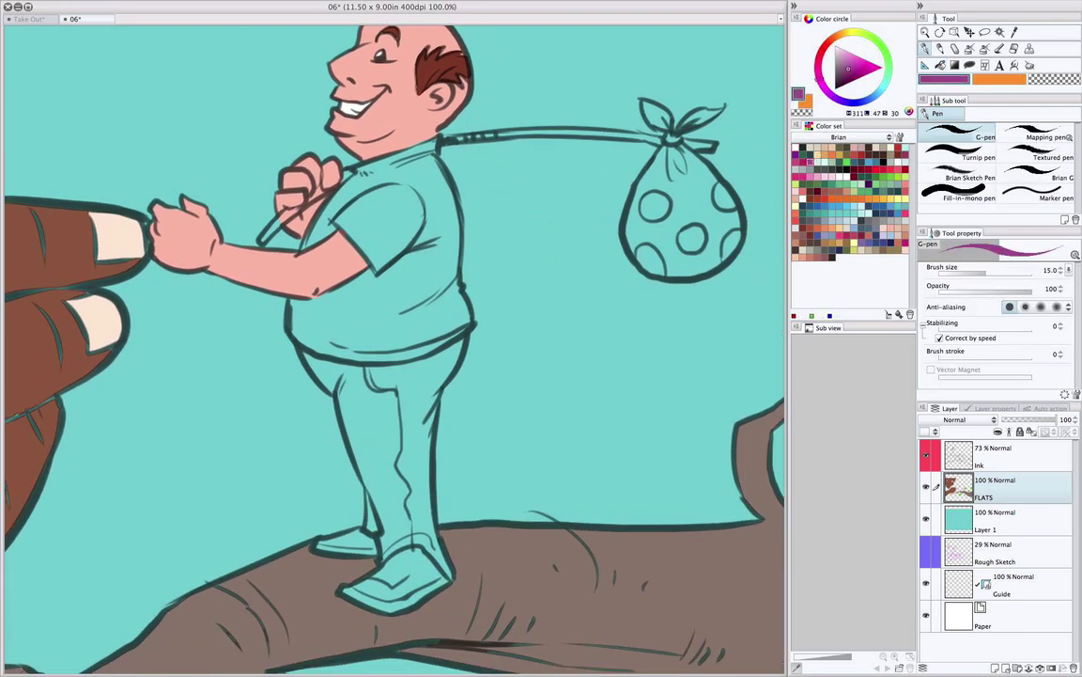
pyautogui.press('g')
pyautogui.press('p')
pyautogui.press('g')
pyautogui.click(931, 346)
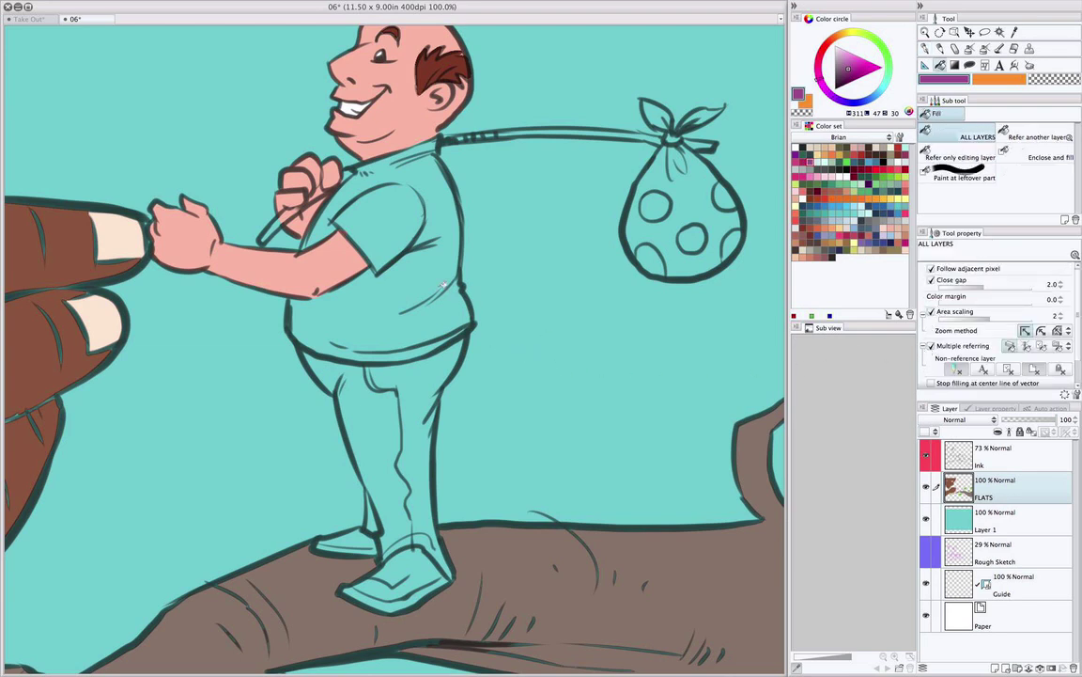
pyautogui.click(386, 235)
pyautogui.click(413, 253)
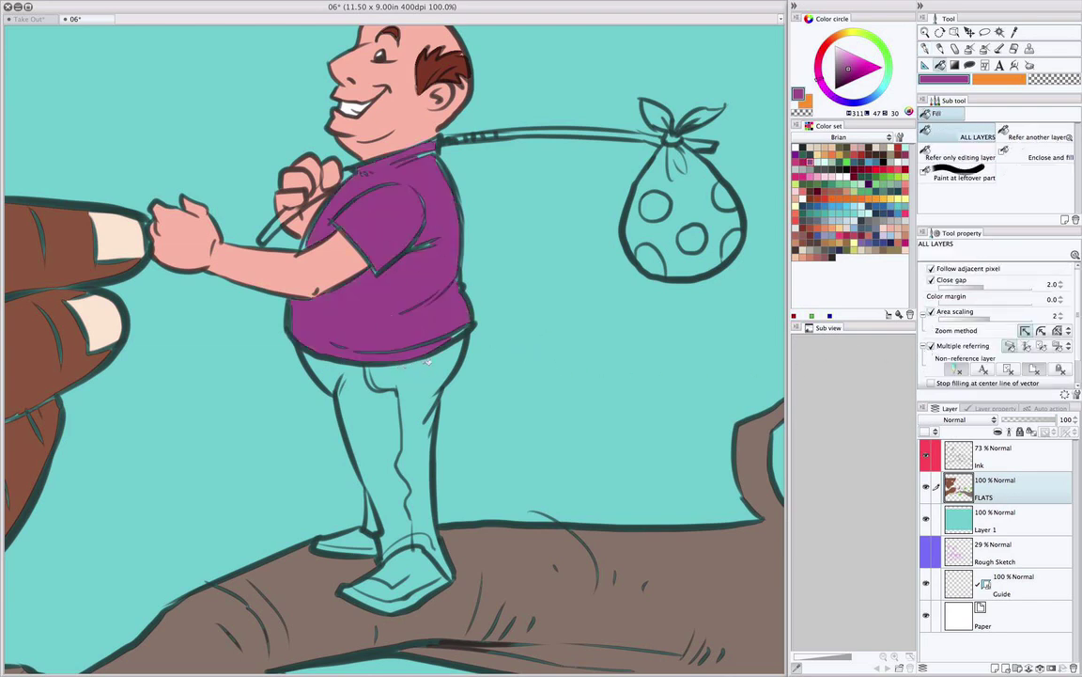
# Paint purple over the unfilled gaps along the small man's front shirt edge, shoulder and collar with the G-pen.
pyautogui.scroll(1, 446, 399)
pyautogui.scroll(1, 493, 338)
pyautogui.moveTo(494, 338); pyautogui.dragTo(595, 501)
pyautogui.scroll(1, 564, 376)
pyautogui.scroll(2, 564, 373)
pyautogui.scroll(-2, 570, 374)
pyautogui.moveTo(508, 303); pyautogui.dragTo(513, 343)
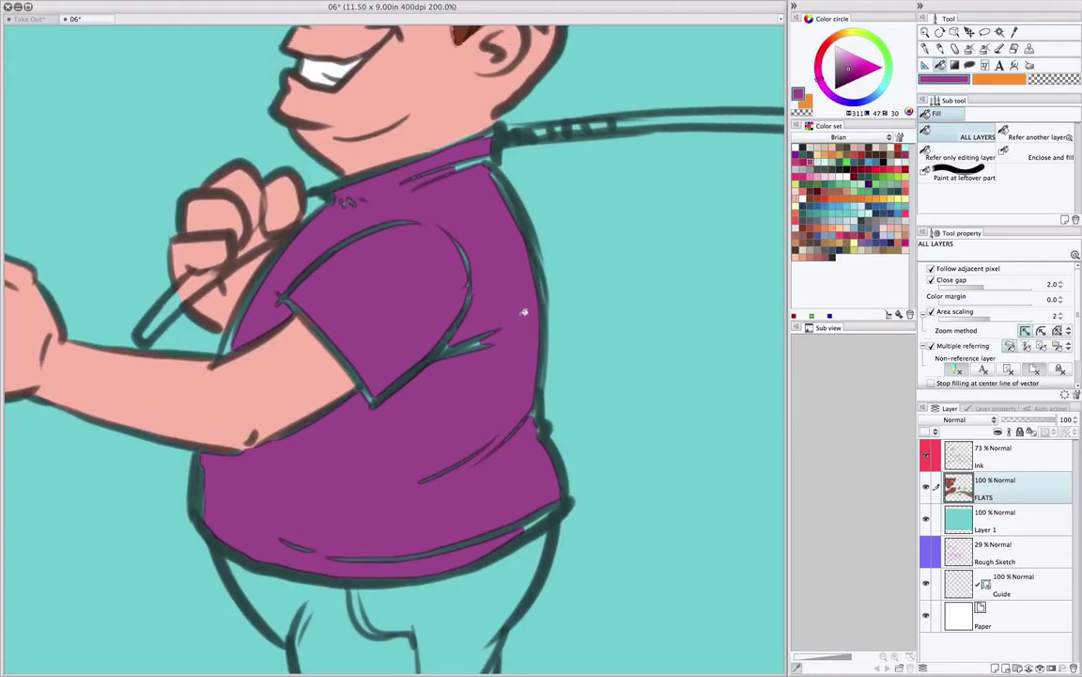
pyautogui.scroll(2, 303, 265)
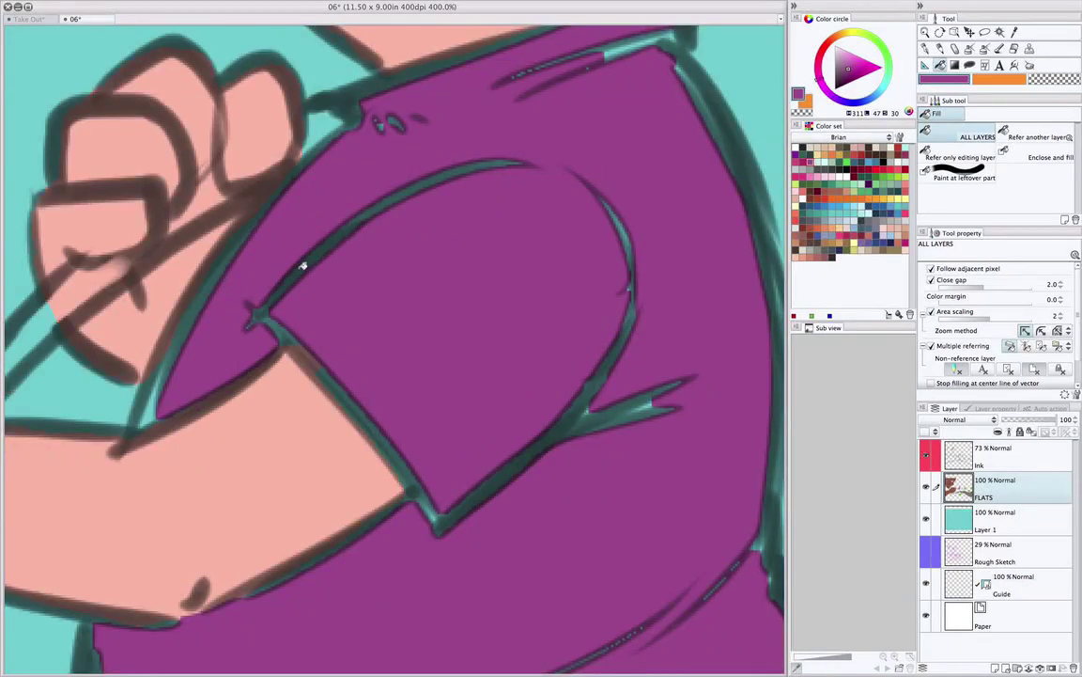
pyautogui.moveTo(368, 284); pyautogui.dragTo(558, 251)
pyautogui.press('p')
pyautogui.moveTo(346, 364)
pyautogui.mouseDown()
pyautogui.moveTo(340, 388)
pyautogui.moveTo(407, 242)
pyautogui.moveTo(256, 424)
pyautogui.mouseUp()
pyautogui.moveTo(403, 263); pyautogui.dragTo(425, 265)
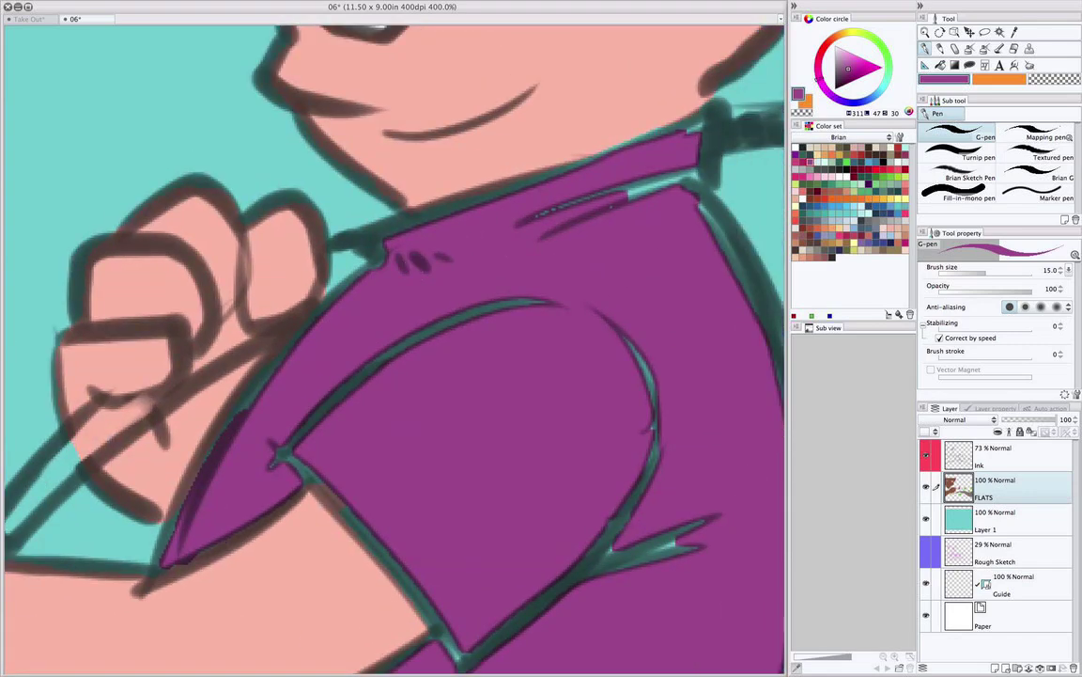
pyautogui.moveTo(554, 208); pyautogui.dragTo(691, 178)
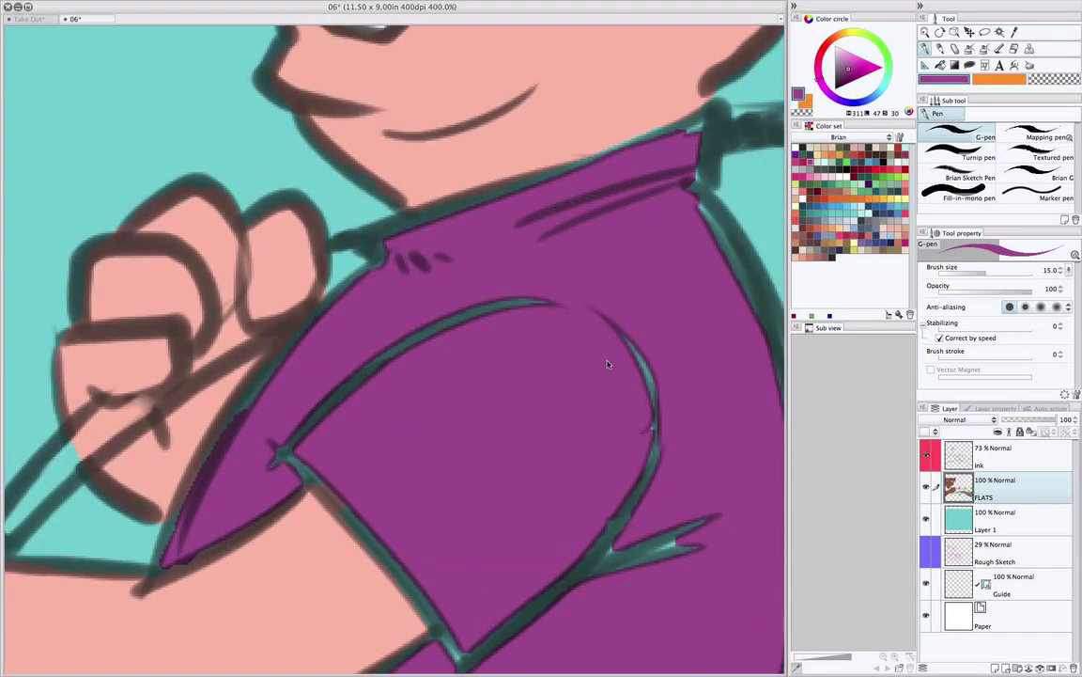
# Paint purple over the remaining gaps at the shirt's hem, back edge and underarm creases.
pyautogui.press('super+minus')
pyautogui.press('super+minus')
pyautogui.moveTo(654, 413); pyautogui.dragTo(621, 208)
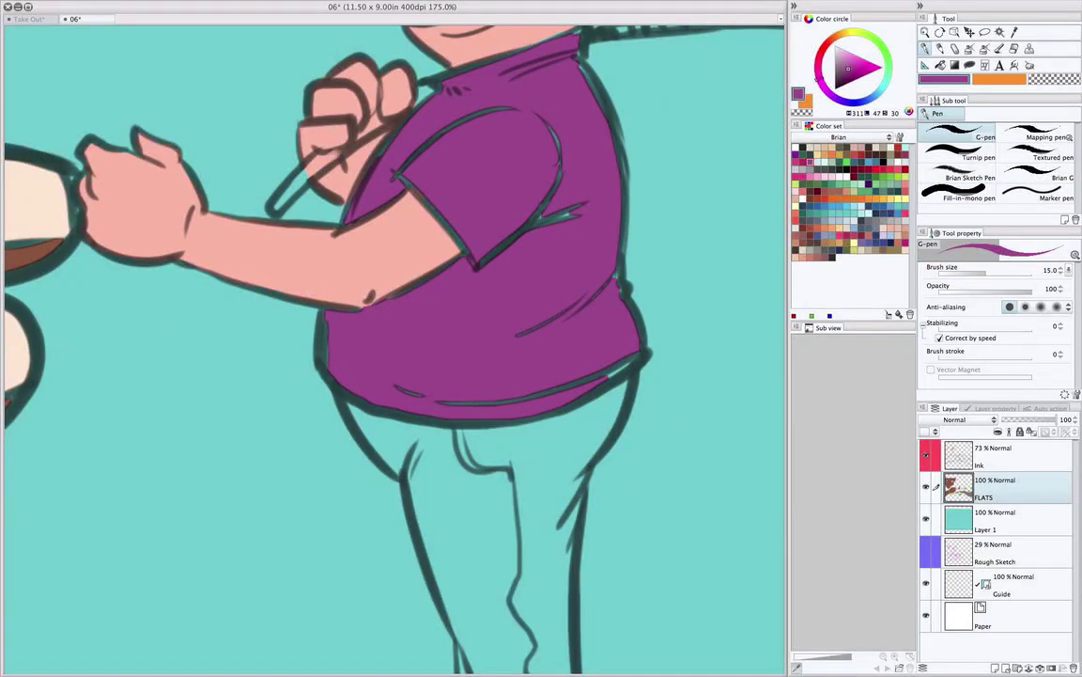
pyautogui.moveTo(598, 374); pyautogui.dragTo(631, 360)
pyautogui.moveTo(617, 267); pyautogui.dragTo(623, 298)
pyautogui.moveTo(578, 208); pyautogui.dragTo(533, 226)
pyautogui.moveTo(649, 340); pyautogui.dragTo(655, 250)
pyautogui.scroll(-1, 664, 388)
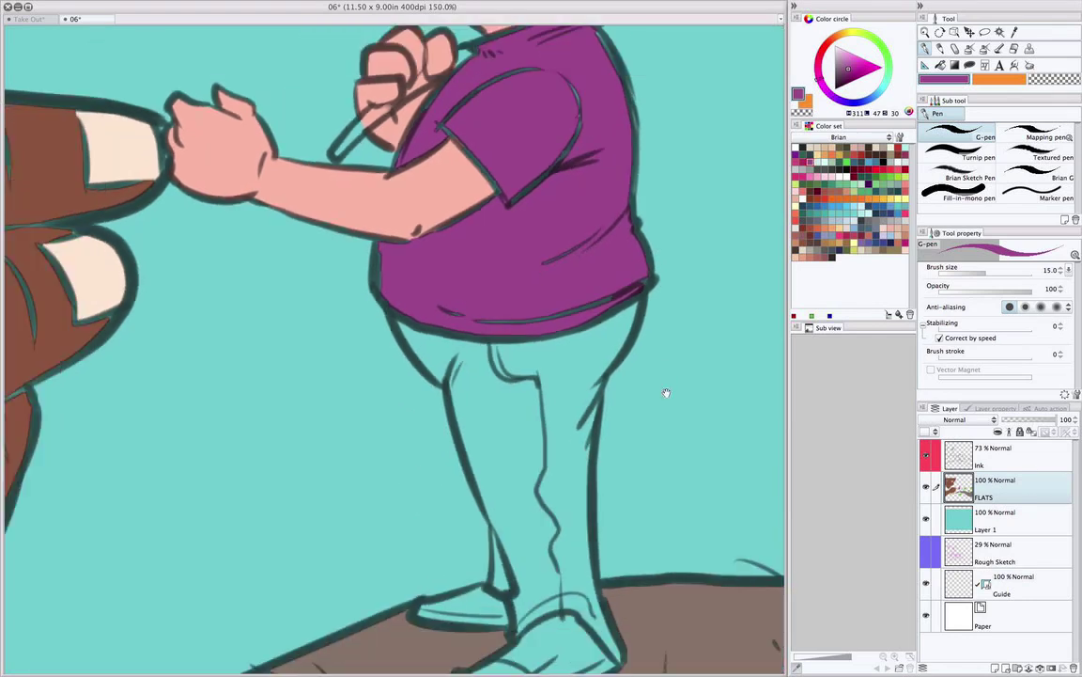
# Choose a medium blue and fill both legs of the small man's pants.
pyautogui.moveTo(664, 386); pyautogui.dragTo(522, 307)
pyautogui.click(858, 163)
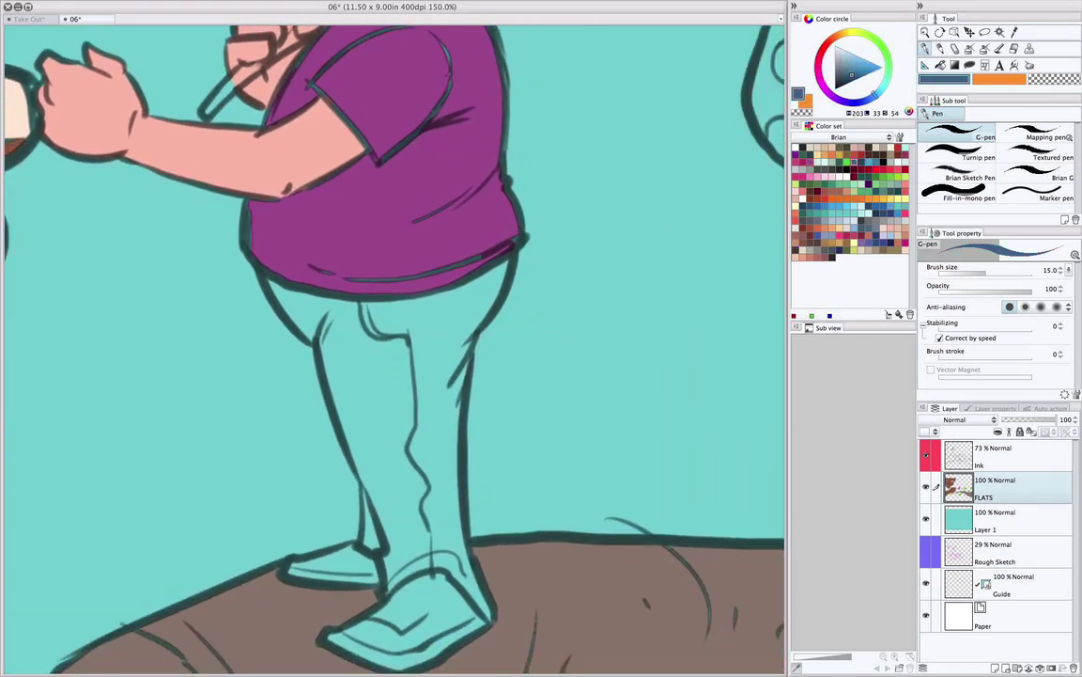
pyautogui.click(864, 66)
pyautogui.moveTo(606, 355)
pyautogui.mouseDown()
pyautogui.moveTo(650, 243)
pyautogui.moveTo(620, 282)
pyautogui.mouseUp()
pyautogui.click(862, 72)
pyautogui.press('g')
pyautogui.click(476, 280)
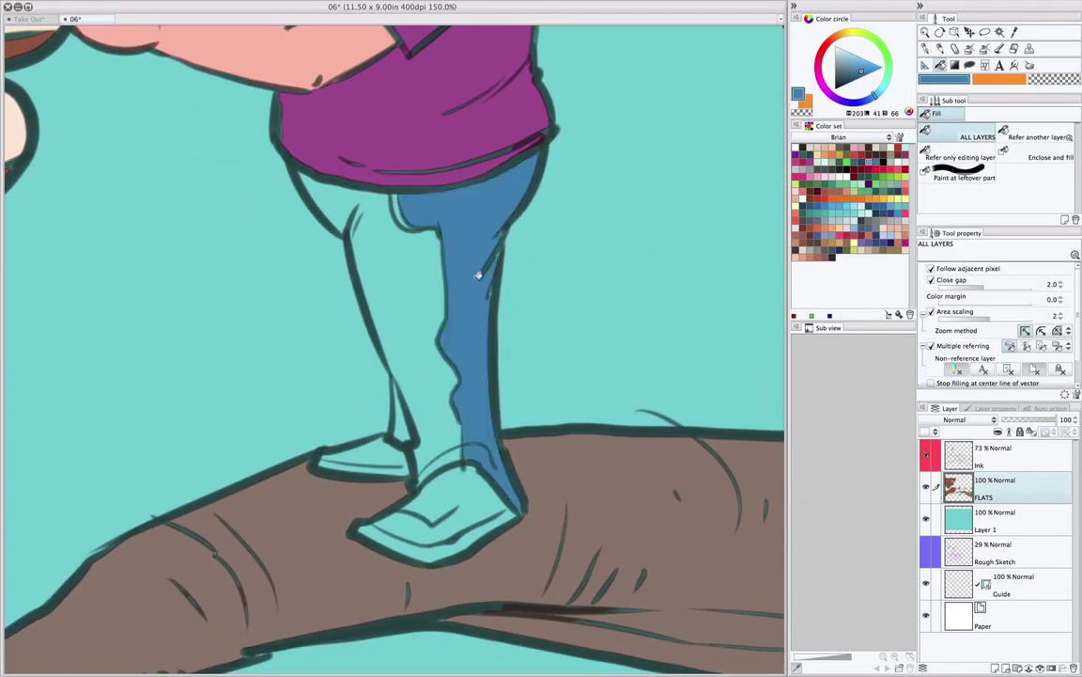
pyautogui.click(375, 259)
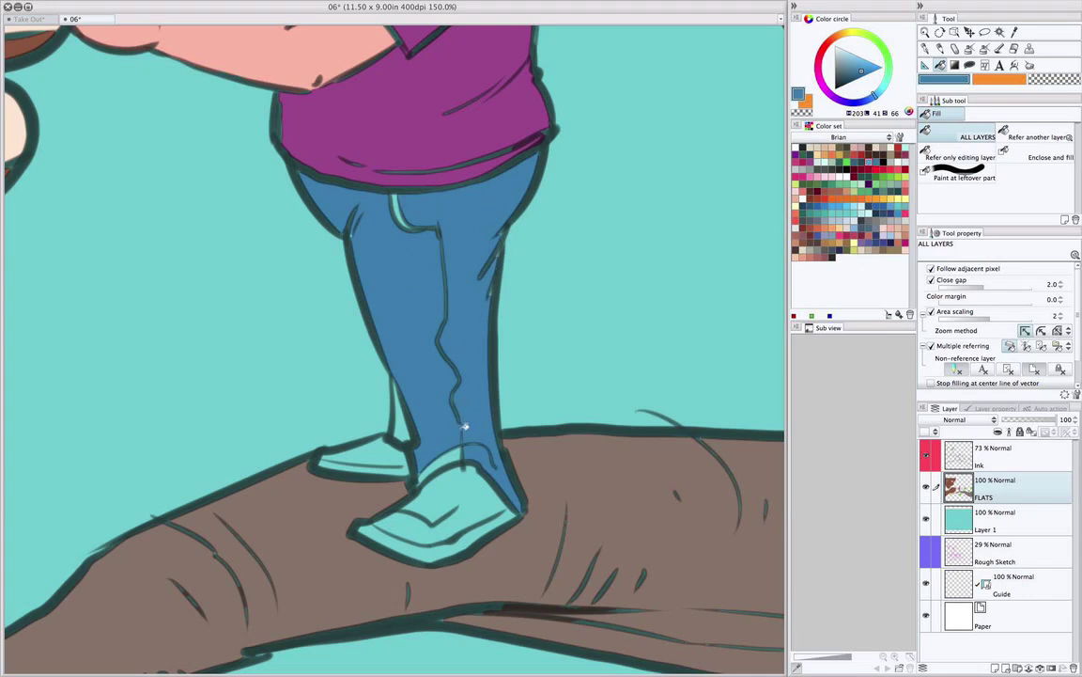
pyautogui.click(405, 412)
# Paint blue over the unfilled gaps at the pants pocket, back-leg crease and front hip with the G-pen.
pyautogui.press('p')
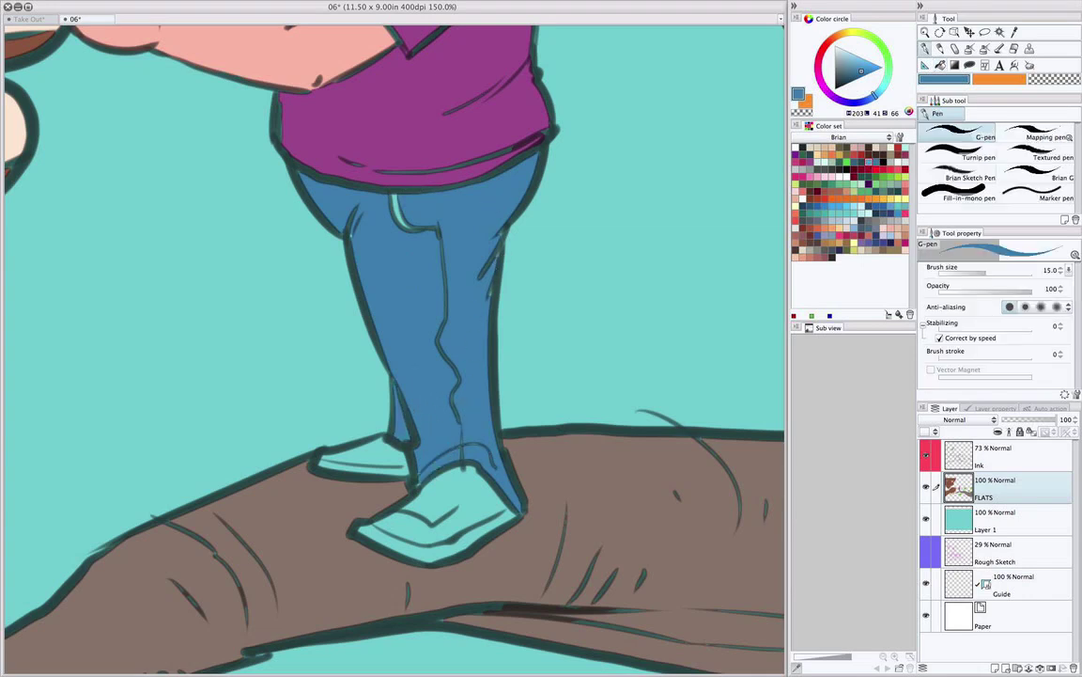
pyautogui.moveTo(395, 196); pyautogui.dragTo(428, 228)
pyautogui.moveTo(491, 295); pyautogui.dragTo(498, 246)
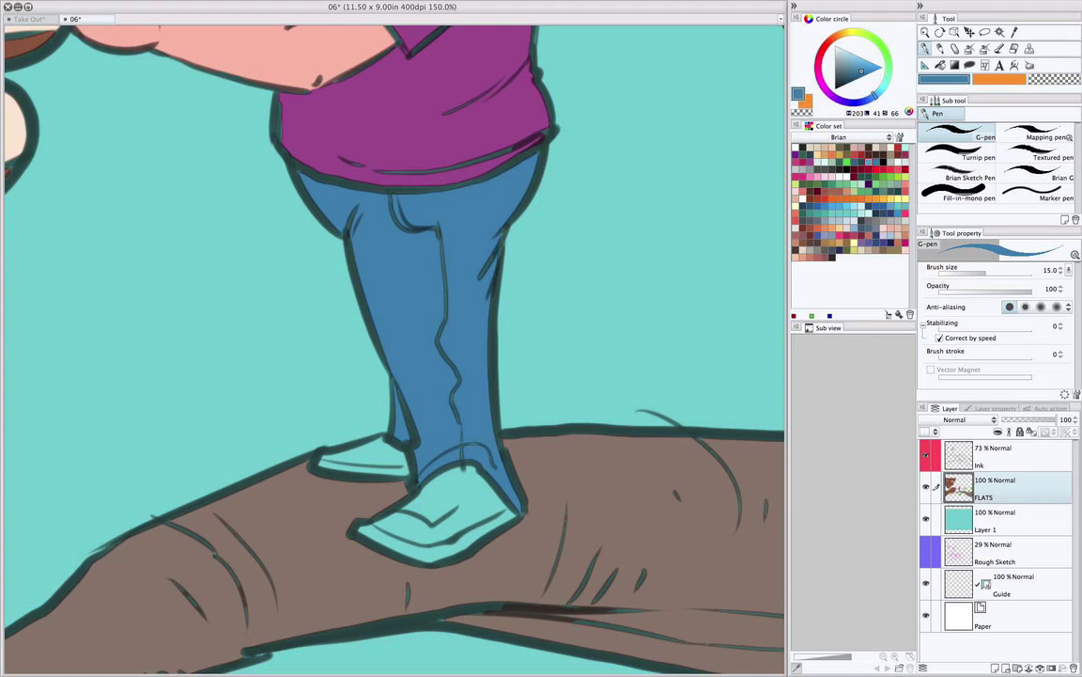
pyautogui.moveTo(352, 214); pyautogui.dragTo(313, 193)
# Choose a dark reddish brown for the small man's shoes, starting from the color set.
pyautogui.click(869, 221)
pyautogui.click(849, 242)
pyautogui.click(825, 191)
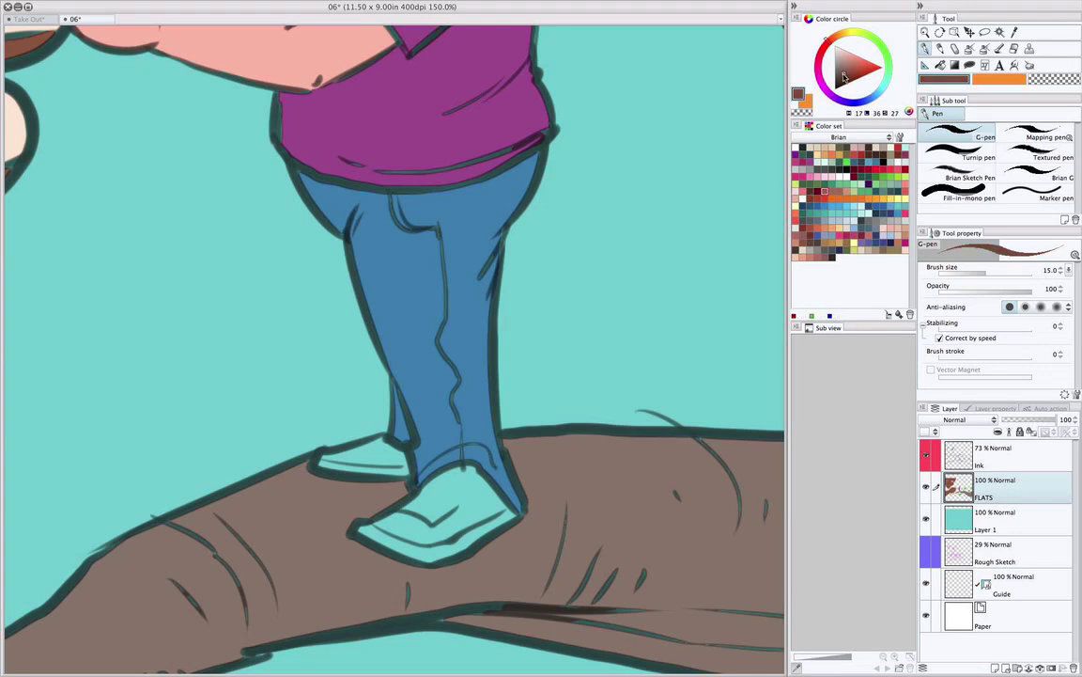
pyautogui.moveTo(394, 451); pyautogui.dragTo(463, 297)
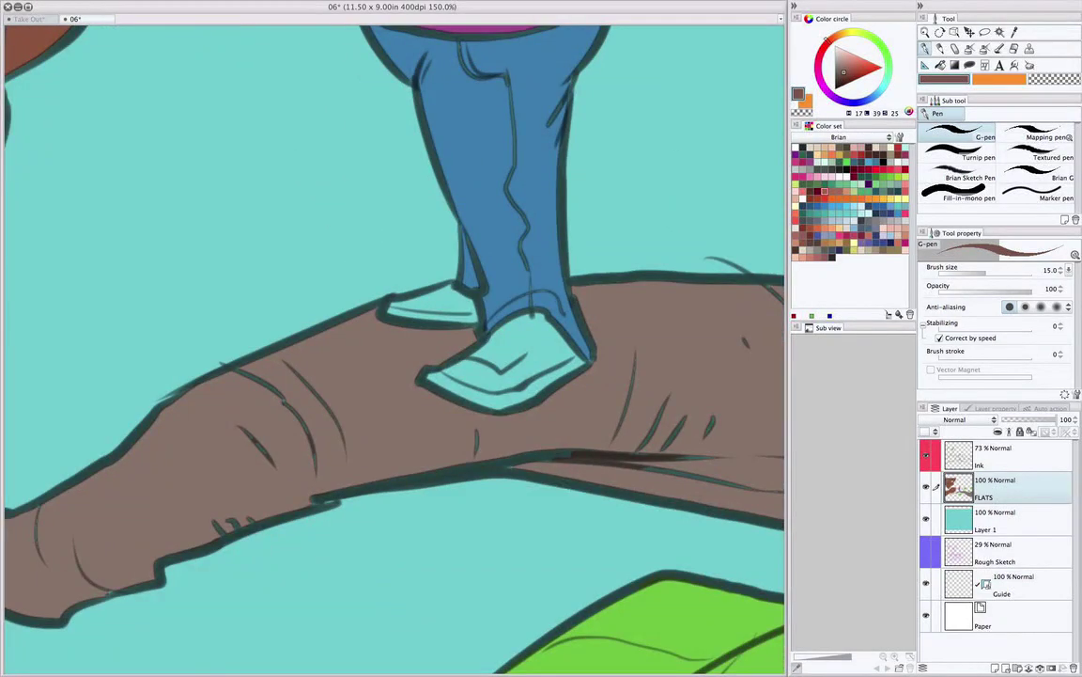
pyautogui.press('g')
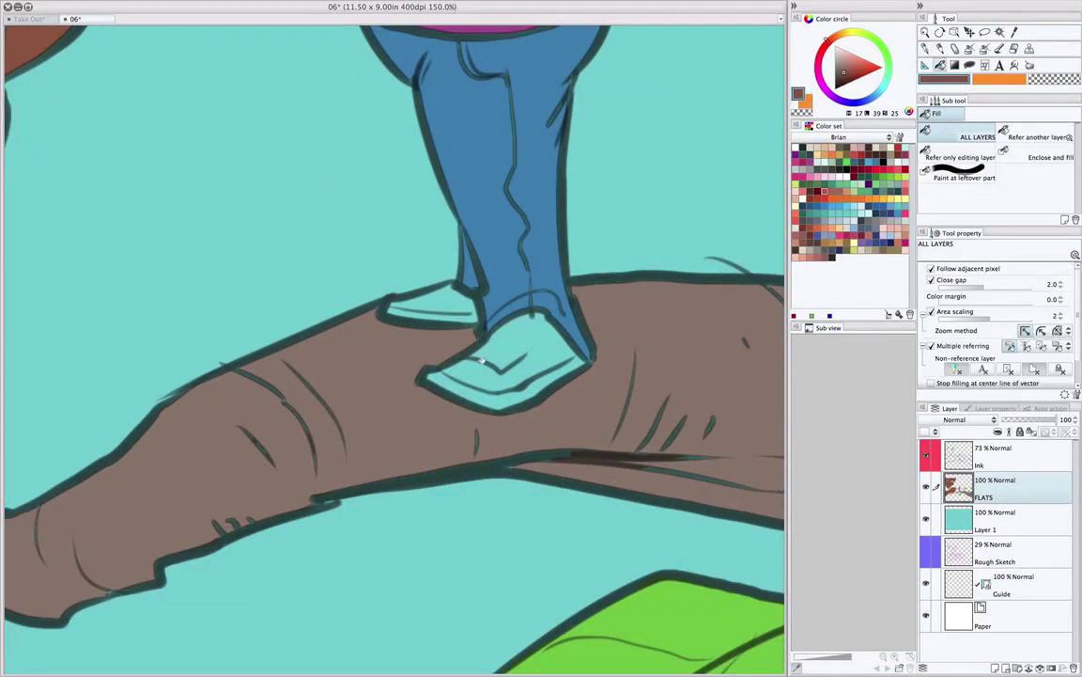
pyautogui.click(536, 334)
pyautogui.press('super+z')
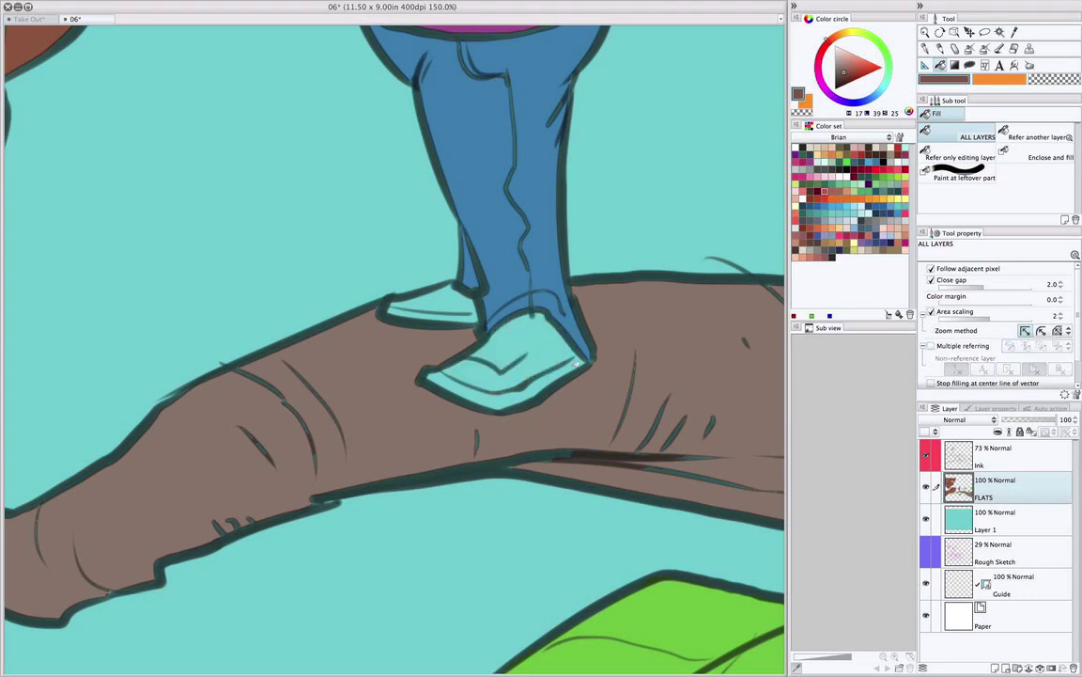
pyautogui.click(475, 433)
pyautogui.press('super+z')
# Outline and fill the front shoe in reddish brown, and clean the pants cuff above it with the sampled pants blue.
pyautogui.press('p')
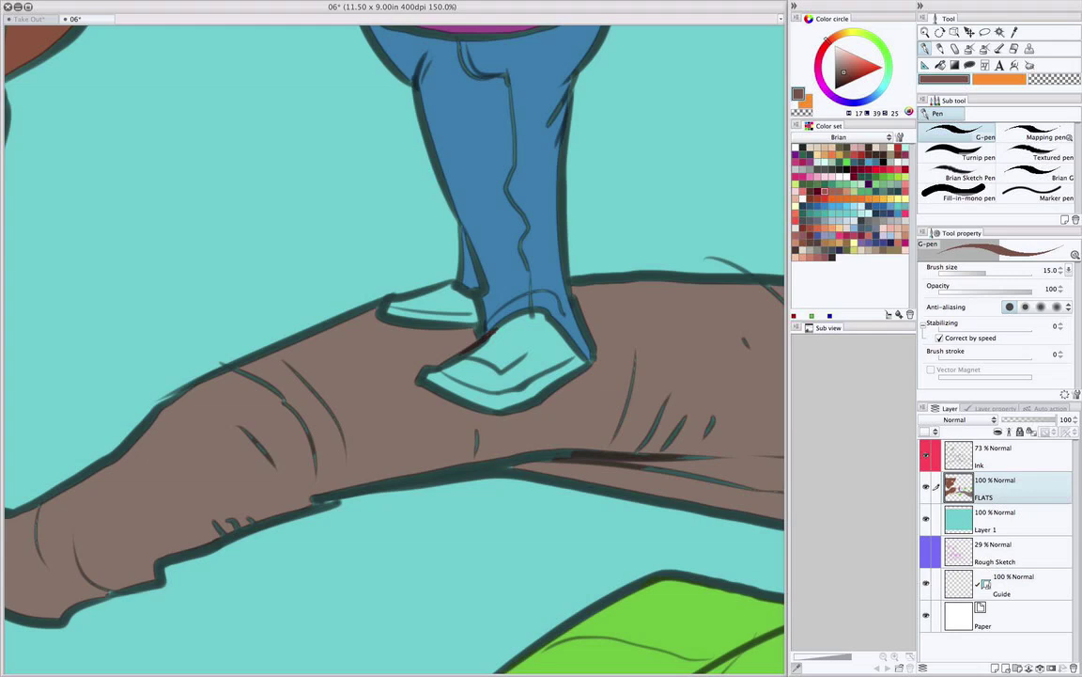
pyautogui.press('g')
pyautogui.click(478, 356)
pyautogui.press('p')
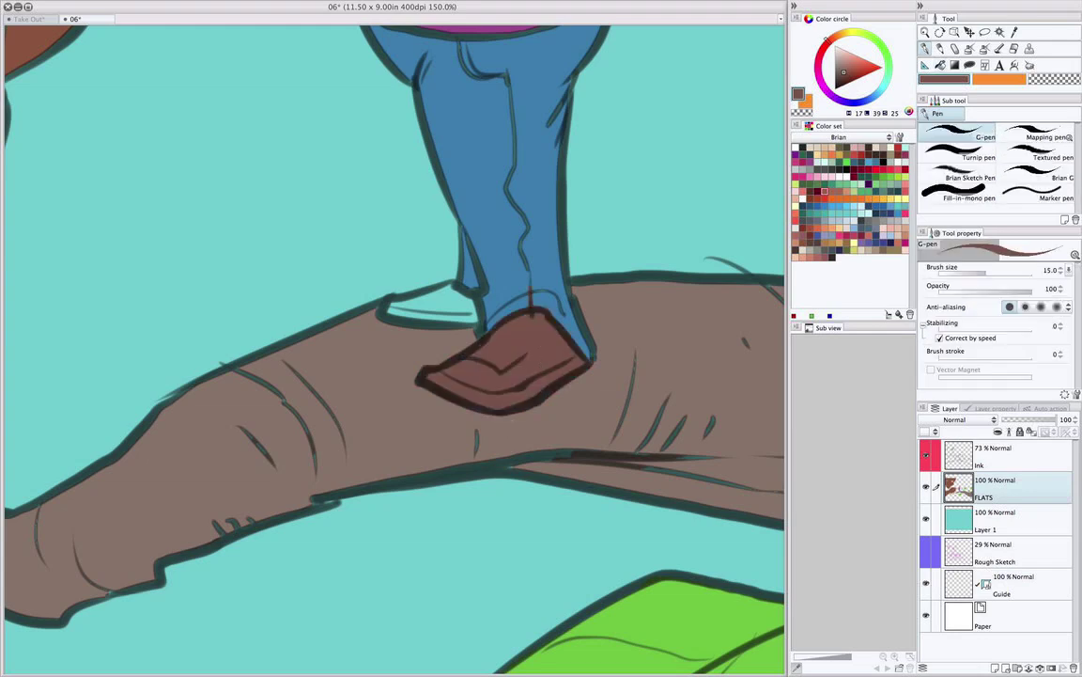
pyautogui.keyDown('alt'); pyautogui.click(544, 275); pyautogui.keyUp('alt')
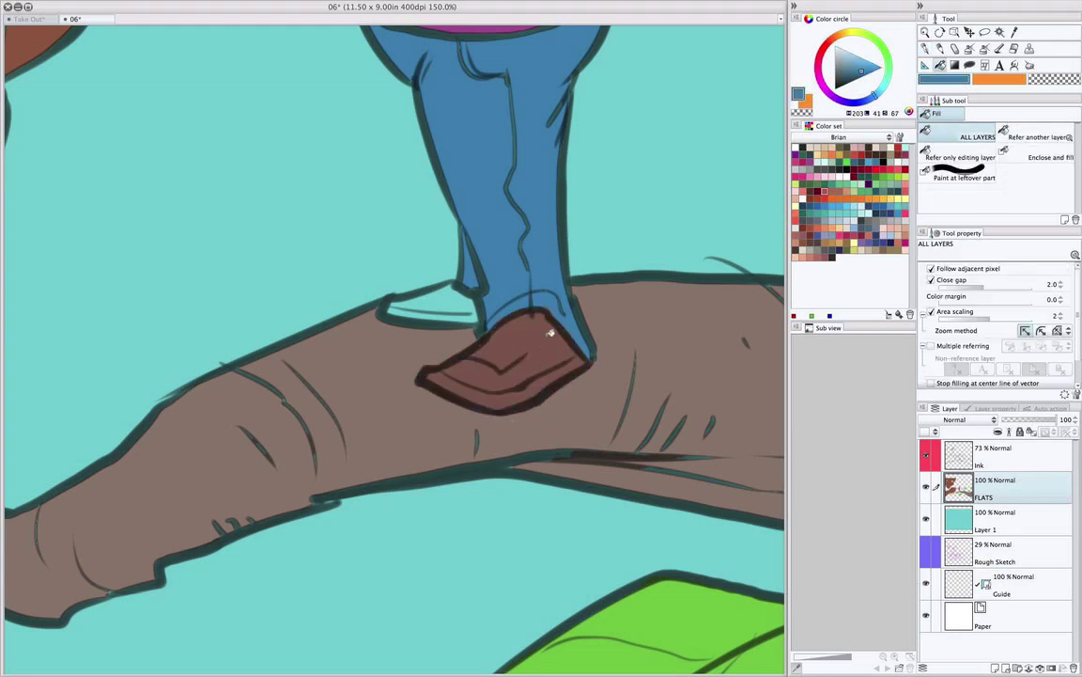
# Outline and fill the back shoe in the same brown, and restore the pants blue where the fill spilled onto the leg.
pyautogui.keyDown('alt'); pyautogui.click(496, 302); pyautogui.keyUp('alt')
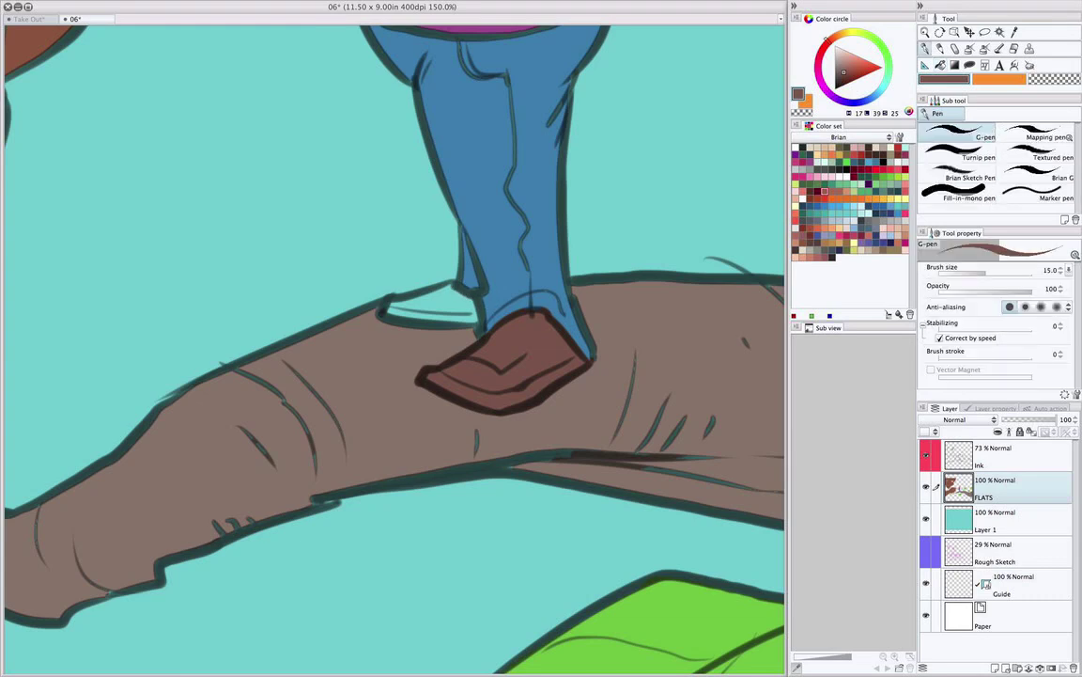
pyautogui.moveTo(385, 310); pyautogui.dragTo(438, 289)
pyautogui.press('g')
pyautogui.click(440, 304)
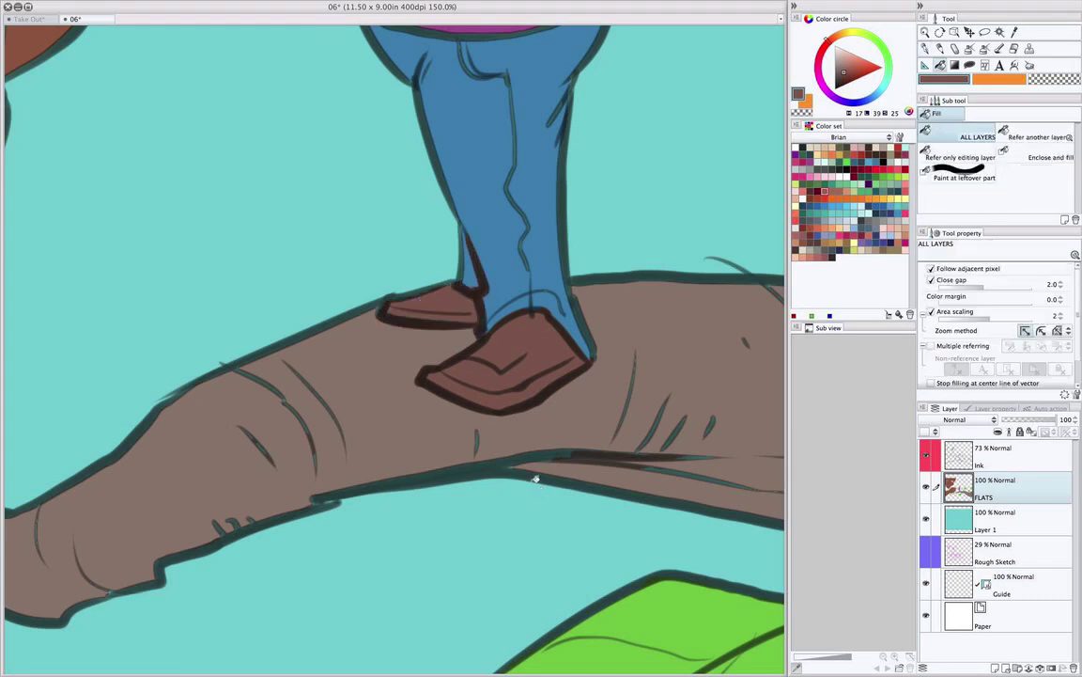
pyautogui.press('p')
pyautogui.keyDown('alt'); pyautogui.click(512, 258); pyautogui.keyUp('alt')
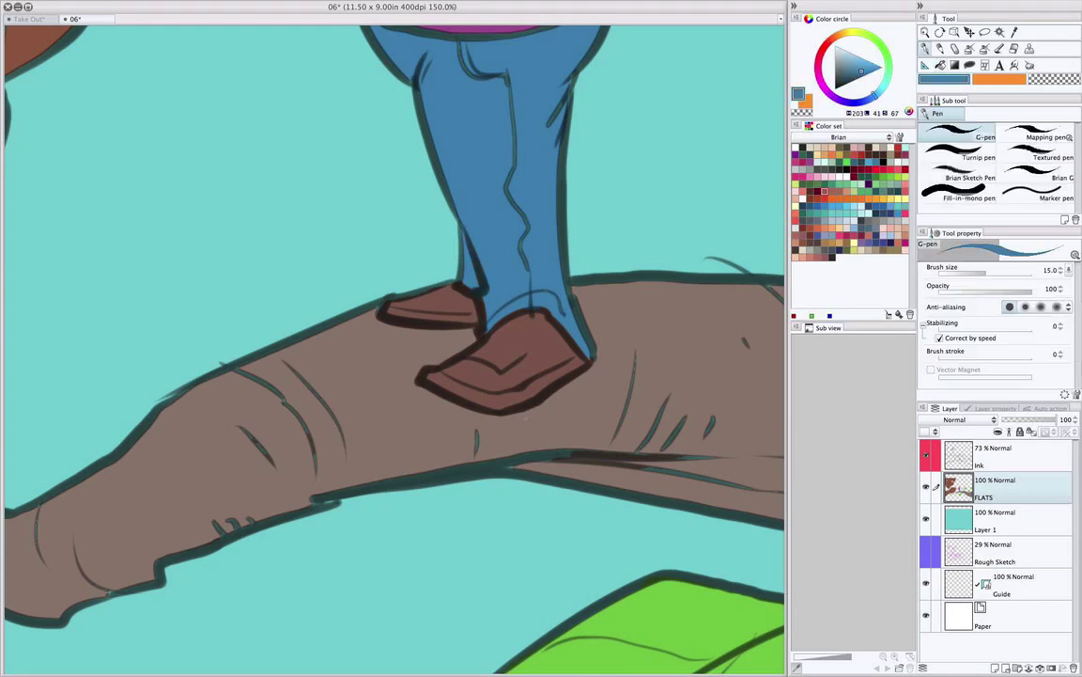
# Paint the unfilled twig knob at the base of the upright leaf with the branch's grayish brown.
pyautogui.scroll(-8, 564, 395)
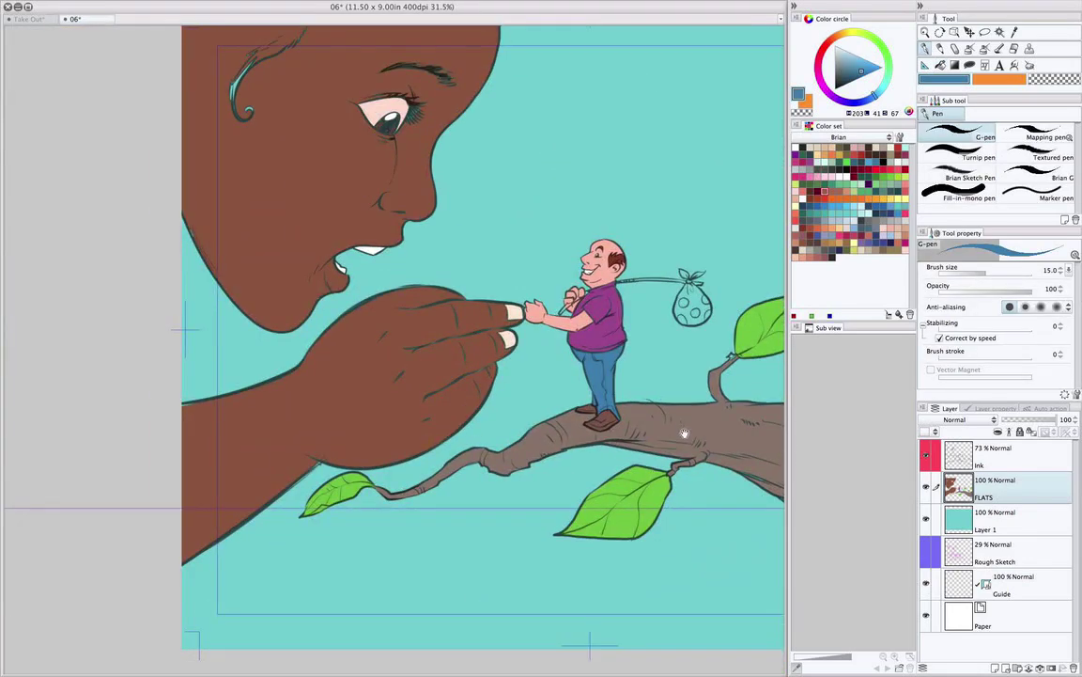
pyautogui.moveTo(684, 438); pyautogui.dragTo(544, 422)
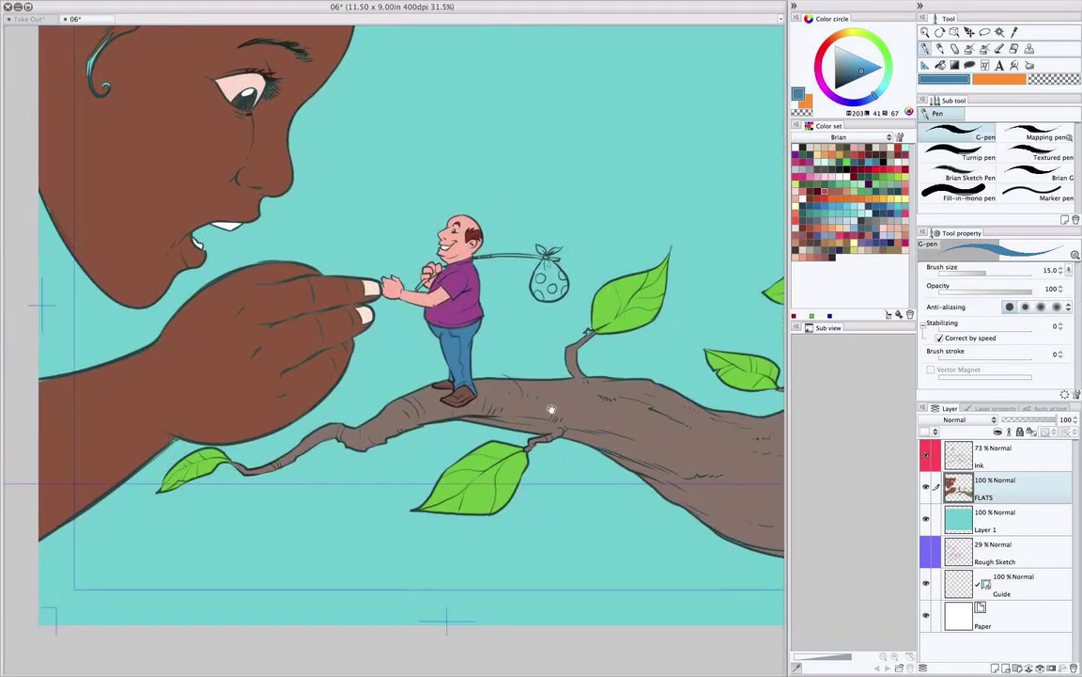
pyautogui.scroll(8, 543, 423)
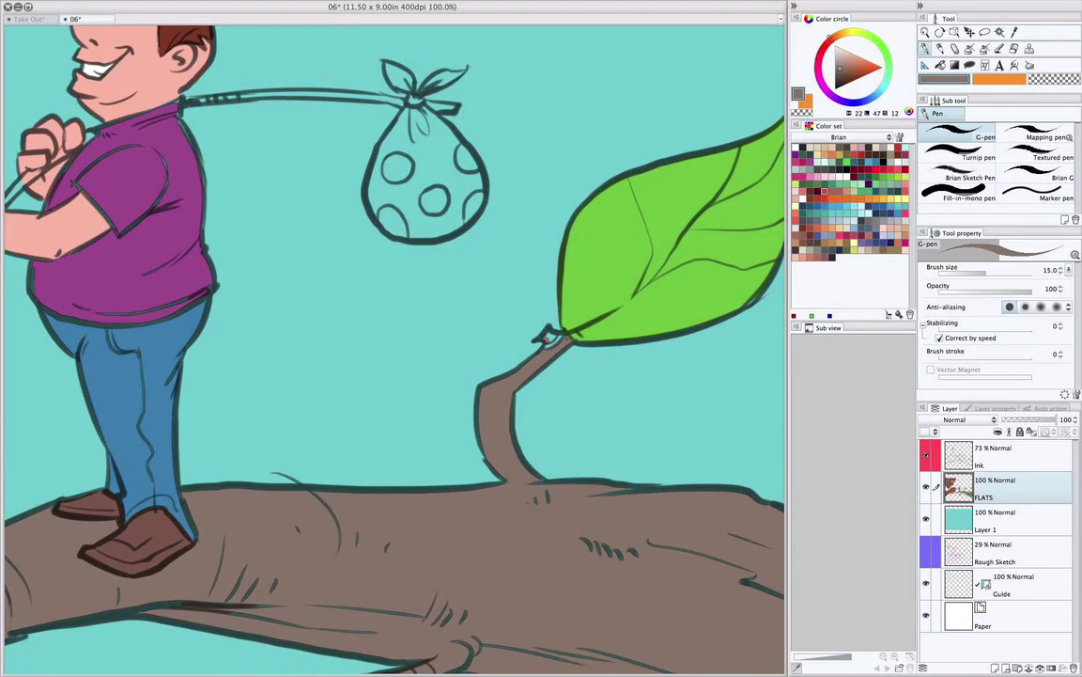
pyautogui.moveTo(480, 260); pyautogui.dragTo(497, 428)
# Choose crimson from the color set, then outline and fill both knot ends on top of the bundle.
pyautogui.click(803, 161)
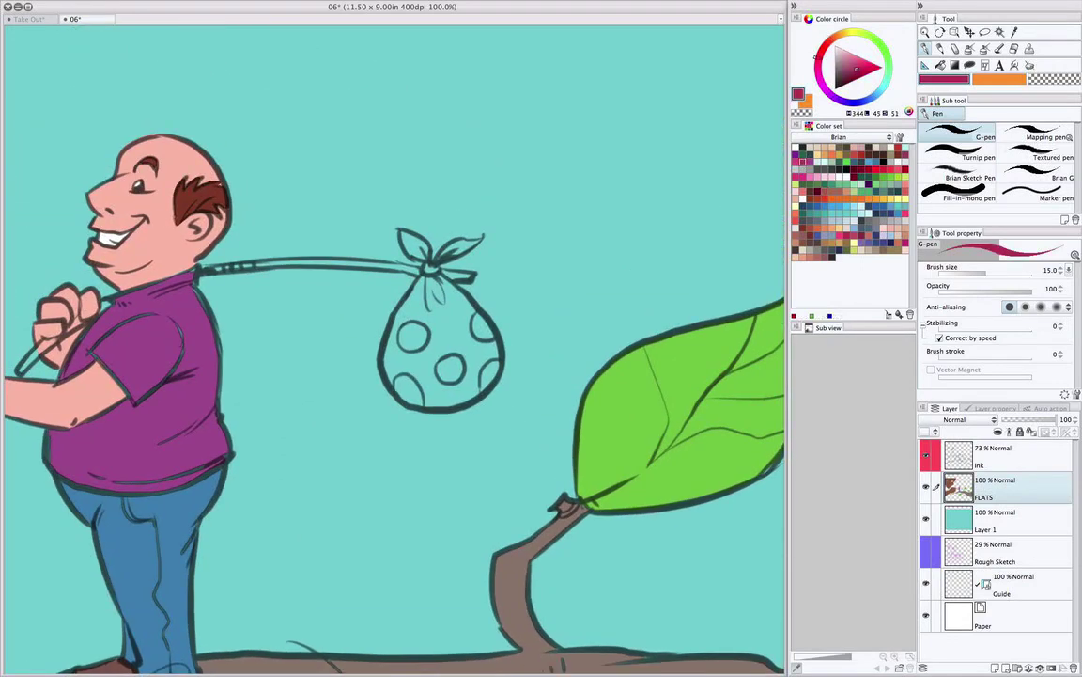
pyautogui.moveTo(410, 255)
pyautogui.mouseDown()
pyautogui.moveTo(401, 238)
pyautogui.moveTo(430, 256)
pyautogui.moveTo(460, 240)
pyautogui.moveTo(469, 248)
pyautogui.moveTo(442, 260)
pyautogui.mouseUp()
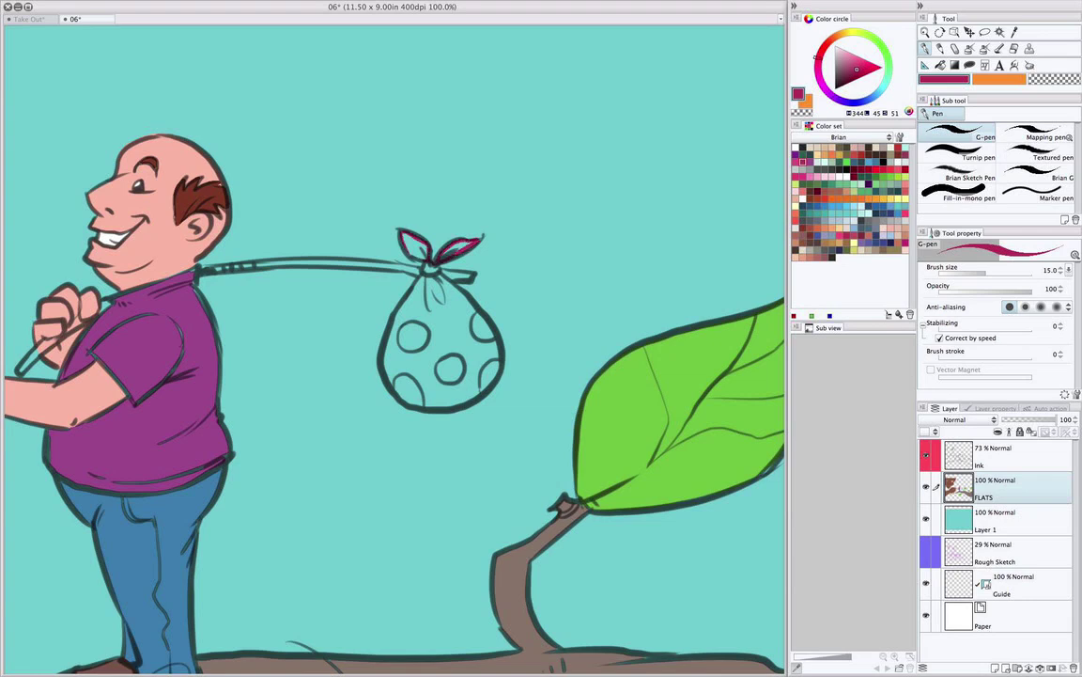
pyautogui.press('g')
pyautogui.click(459, 249)
pyautogui.press('p')
pyautogui.press('g')
pyautogui.click(413, 244)
pyautogui.press('p')
# Outline the bundle's round body in crimson and fill it, including the knot and the polka dots.
pyautogui.moveTo(421, 268)
pyautogui.mouseDown()
pyautogui.moveTo(386, 352)
pyautogui.moveTo(393, 391)
pyautogui.moveTo(439, 406)
pyautogui.moveTo(474, 401)
pyautogui.moveTo(499, 341)
pyautogui.mouseUp()
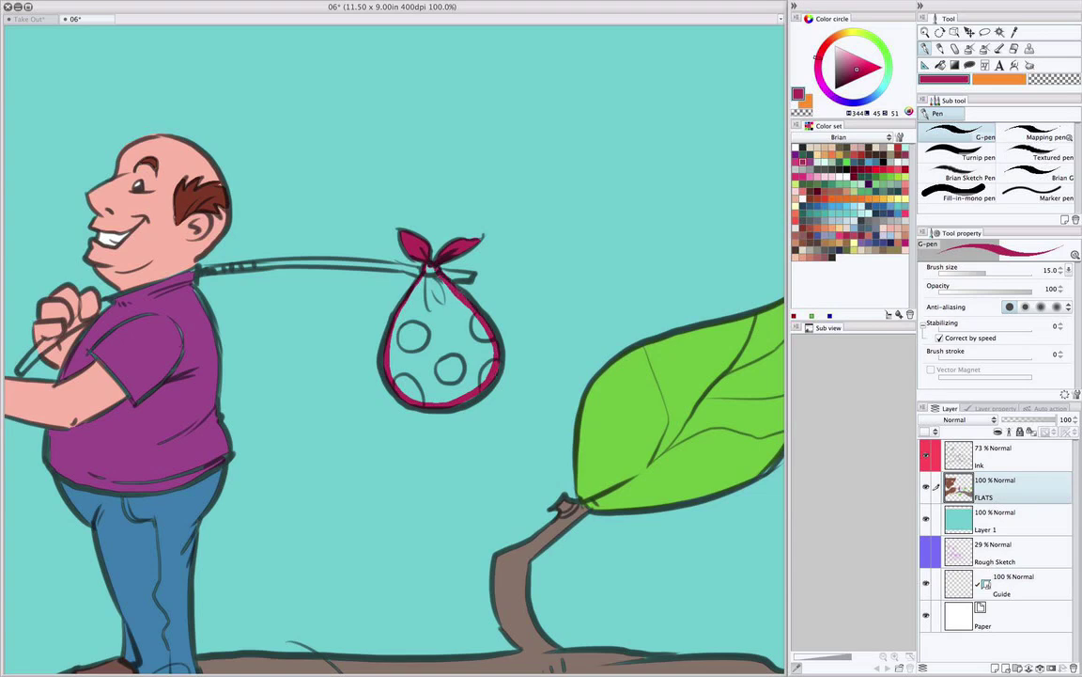
pyautogui.press('g')
pyautogui.click(449, 325)
pyautogui.press('p')
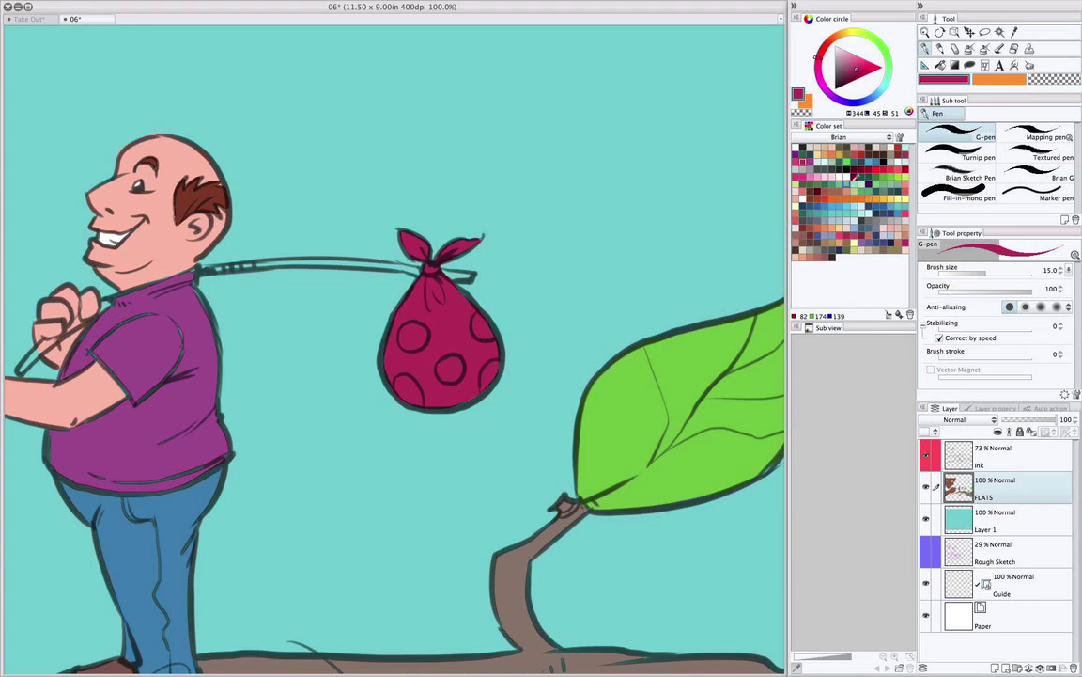
# Choose a muted reddish brown from the color set and paint the whole bundle stick, including the end below the fist.
pyautogui.click(825, 256)
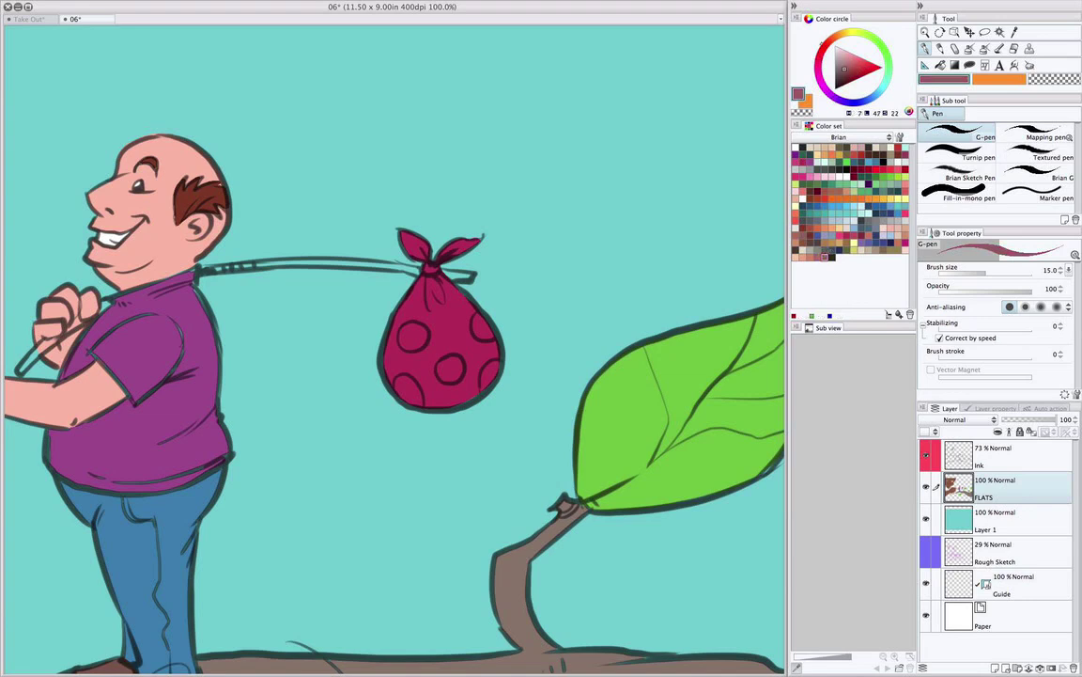
pyautogui.moveTo(444, 271); pyautogui.dragTo(453, 278)
pyautogui.moveTo(496, 240); pyautogui.dragTo(723, 249)
pyautogui.moveTo(484, 273); pyautogui.dragTo(631, 275)
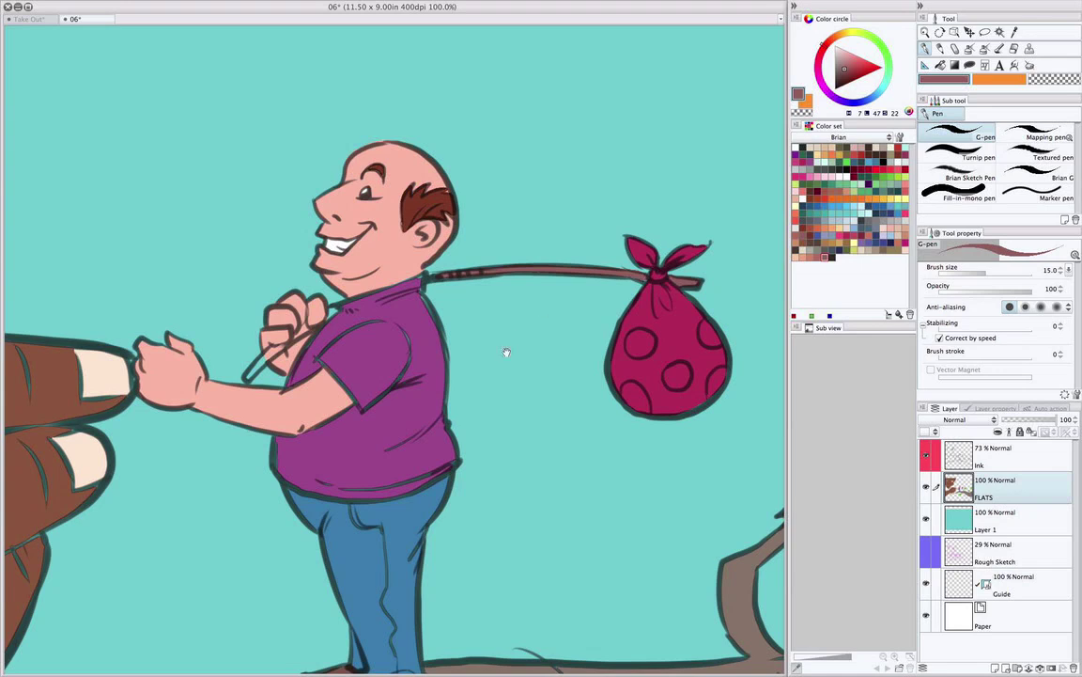
pyautogui.moveTo(512, 349); pyautogui.dragTo(620, 255)
pyautogui.moveTo(375, 281); pyautogui.dragTo(414, 250)
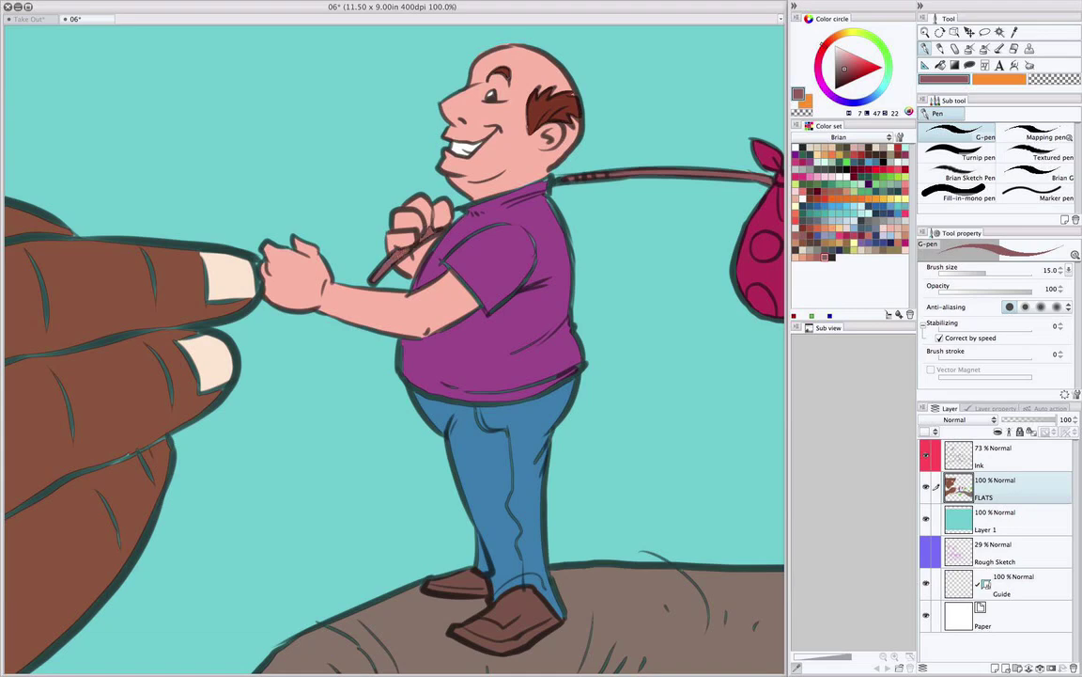
# Choose a light dusty pink and enable Multiple referring for the all-layers fill.
pyautogui.press('super+minus')
pyautogui.press('super+minus')
pyautogui.press('super+minus')
pyautogui.moveTo(537, 423); pyautogui.dragTo(434, 412)
pyautogui.press('super+equal')
pyautogui.press('super+equal')
pyautogui.moveTo(606, 429)
pyautogui.mouseDown()
pyautogui.moveTo(510, 414)
pyautogui.moveTo(426, 465)
pyautogui.mouseUp()
pyautogui.press('super+equal')
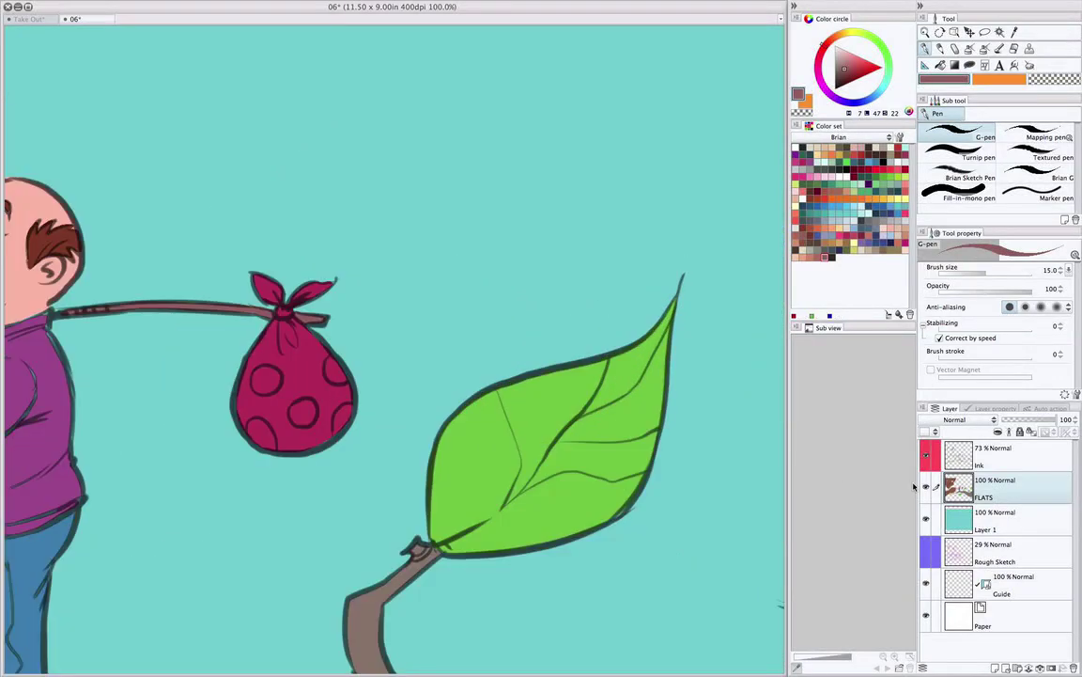
pyautogui.click(845, 59)
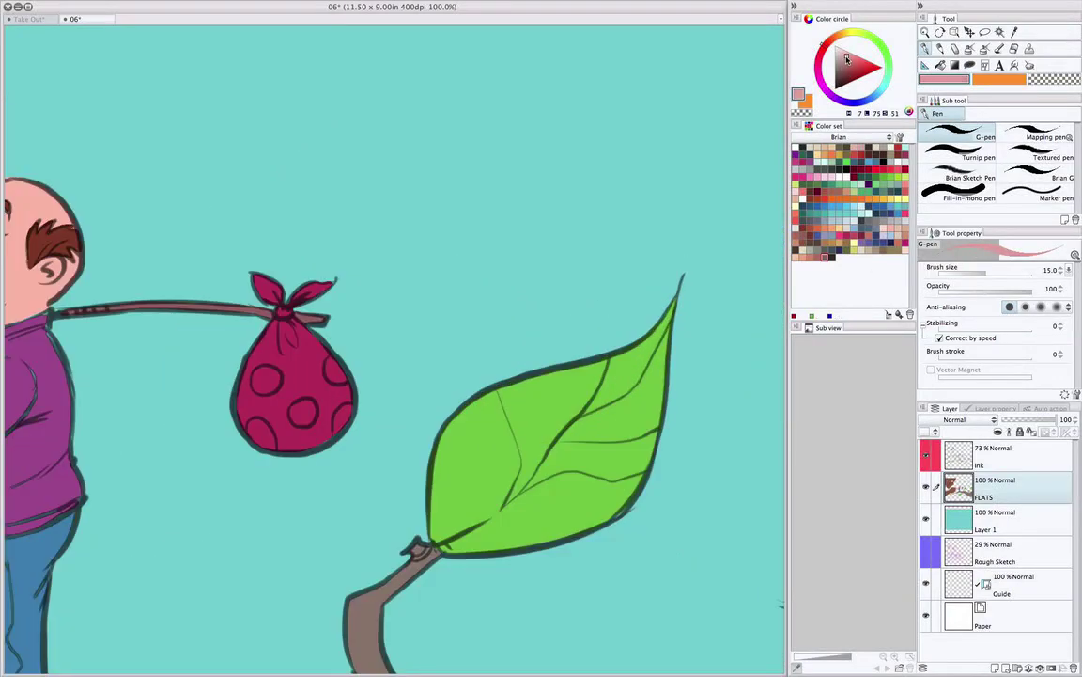
pyautogui.moveTo(578, 295); pyautogui.dragTo(720, 243)
pyautogui.press('g')
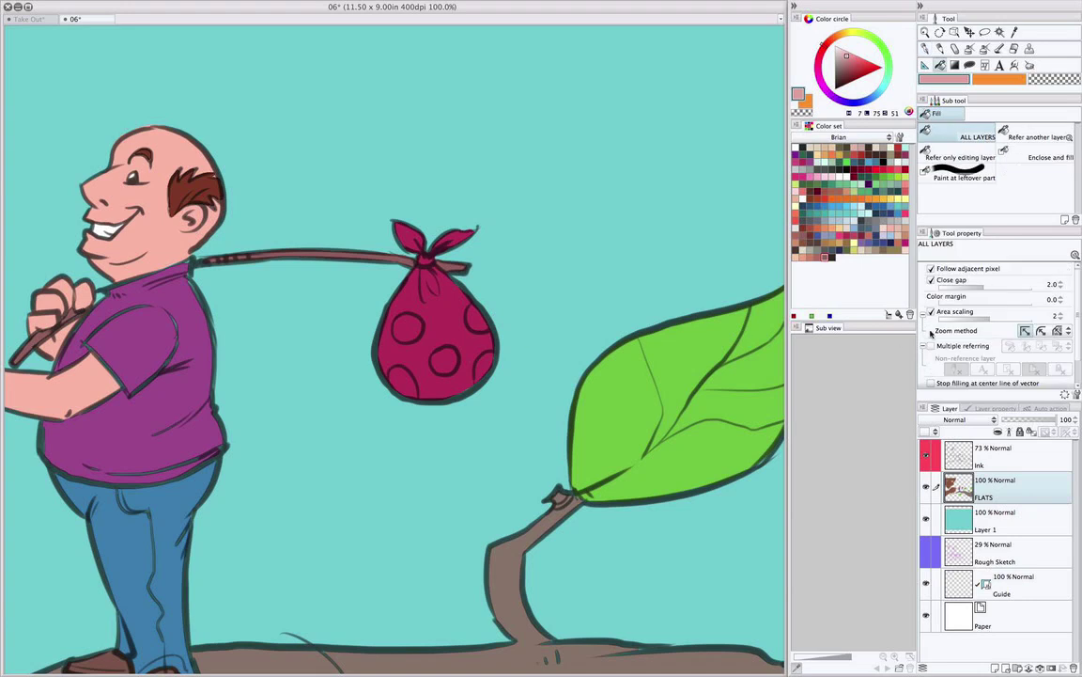
pyautogui.click(931, 345)
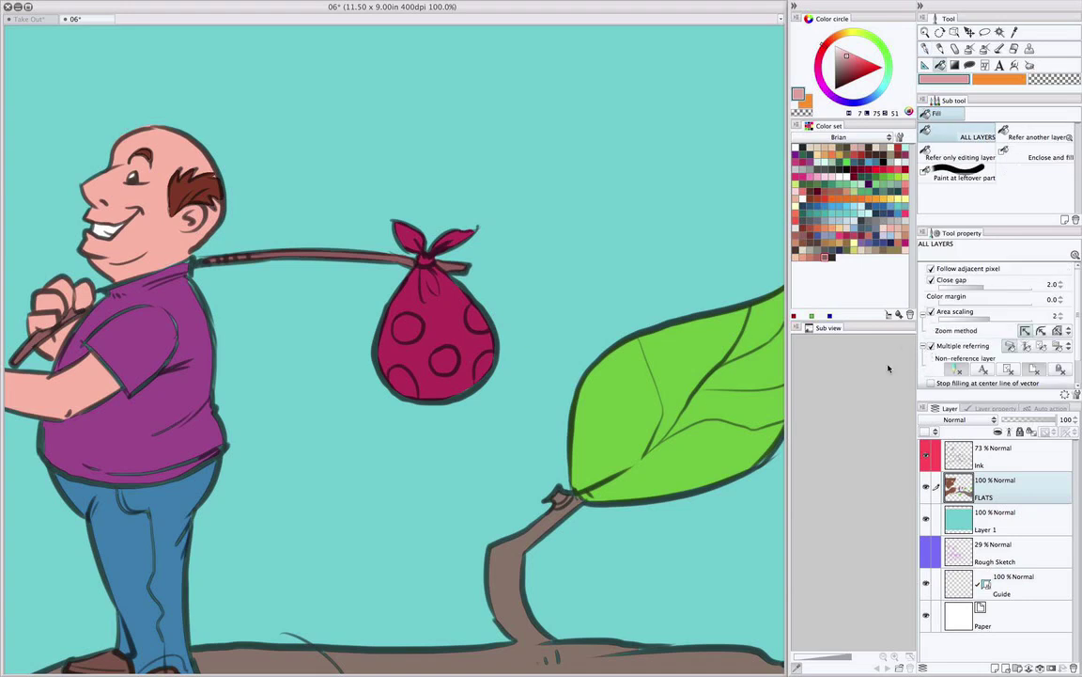
# Fill all the polka dots on the bundle with the light dusty pink.
pyautogui.click(475, 319)
pyautogui.click(411, 325)
pyautogui.click(450, 354)
pyautogui.click(413, 376)
pyautogui.click(484, 361)
# Raise the Ink layer's opacity to 100%.
pyautogui.scroll(-3, 548, 493)
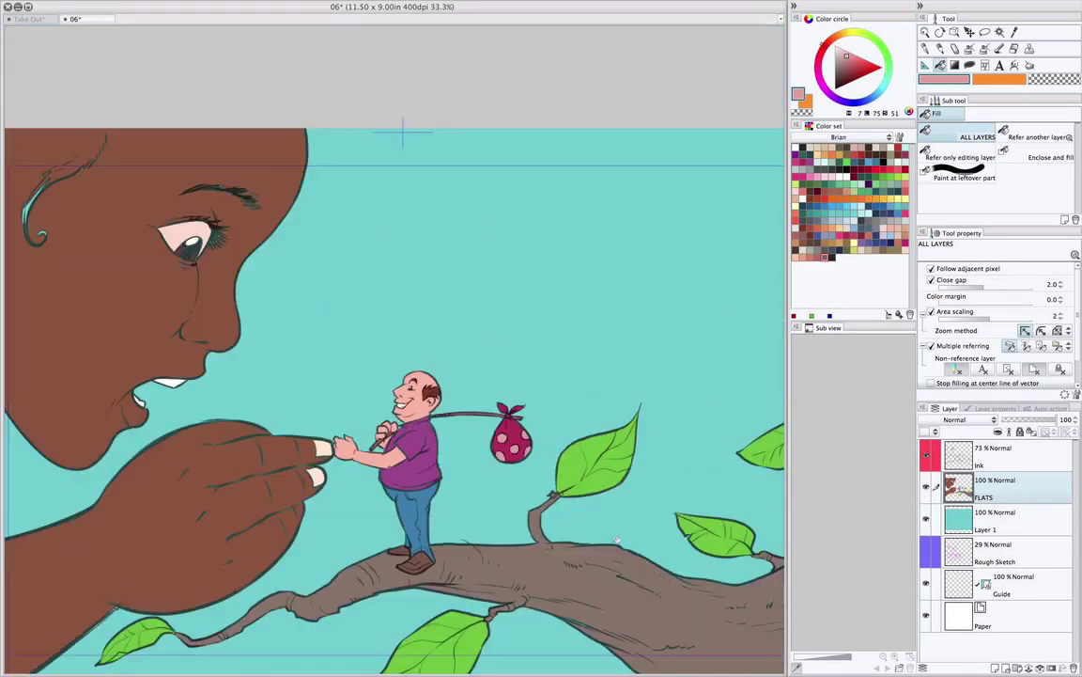
pyautogui.scroll(-1, 573, 473)
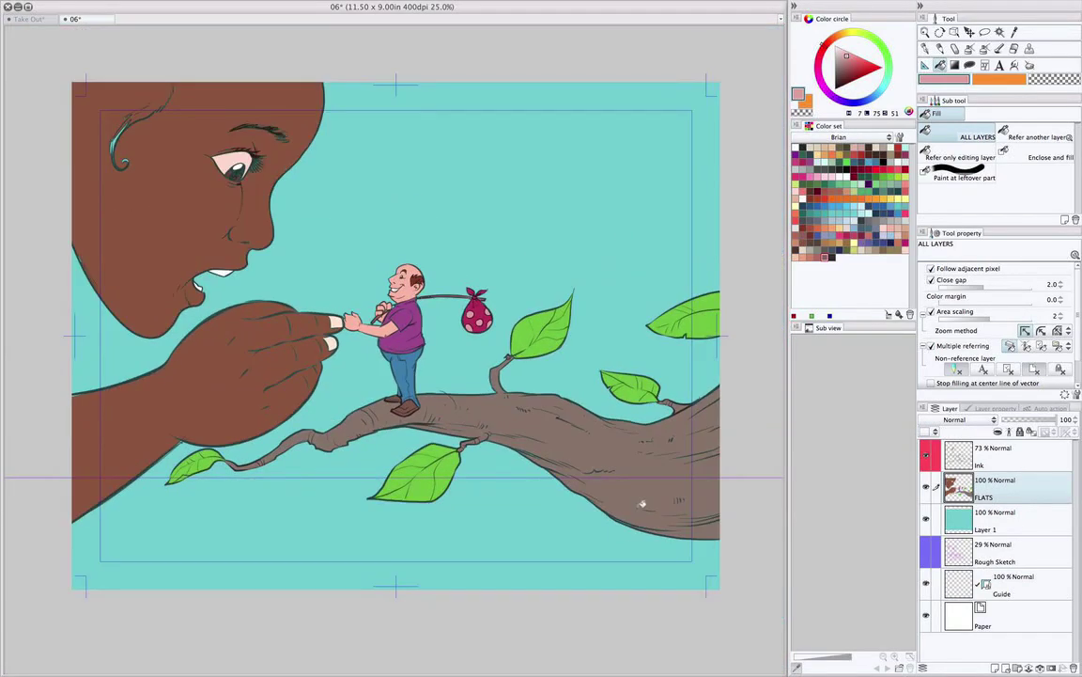
pyautogui.click(1007, 457)
pyautogui.click(1049, 420)
pyautogui.click(1073, 422)
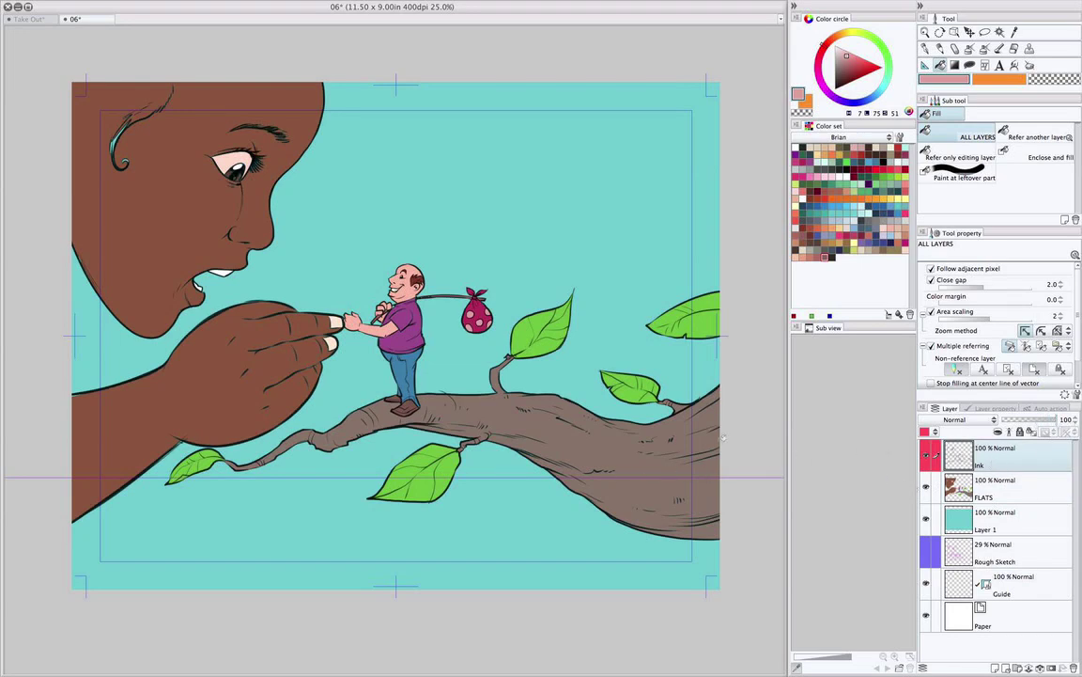
# On the FLATS layer, outline the large figure's hairline and curl in dark gray with the G-pen and fill the hair.
pyautogui.moveTo(438, 336); pyautogui.dragTo(589, 445)
pyautogui.scroll(1, 413, 169)
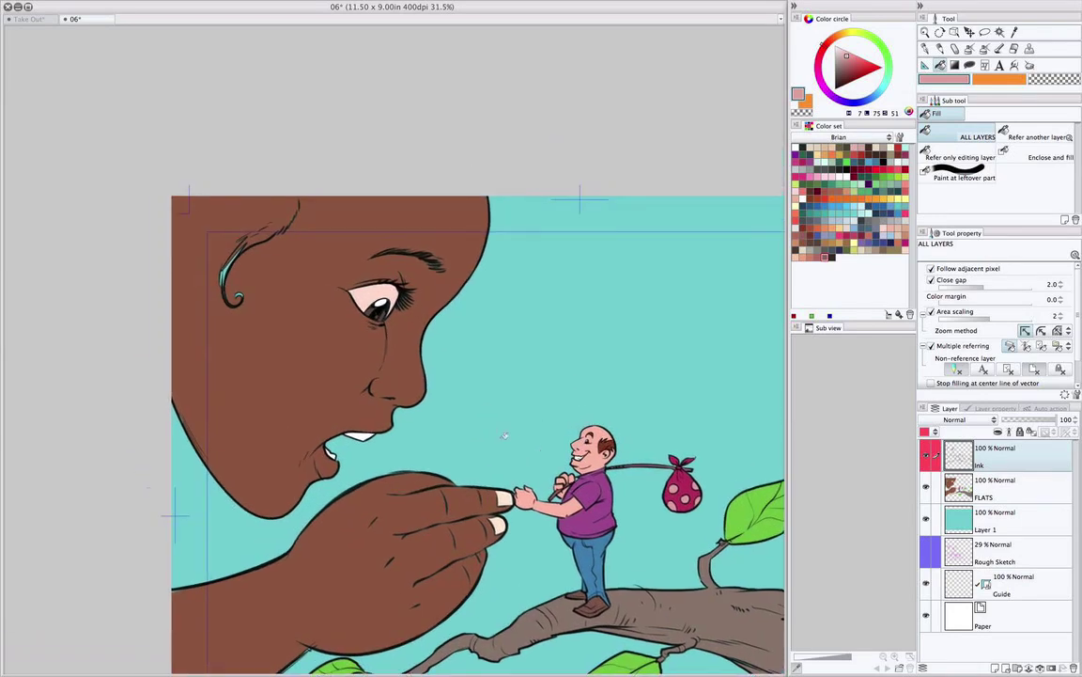
pyautogui.press('p')
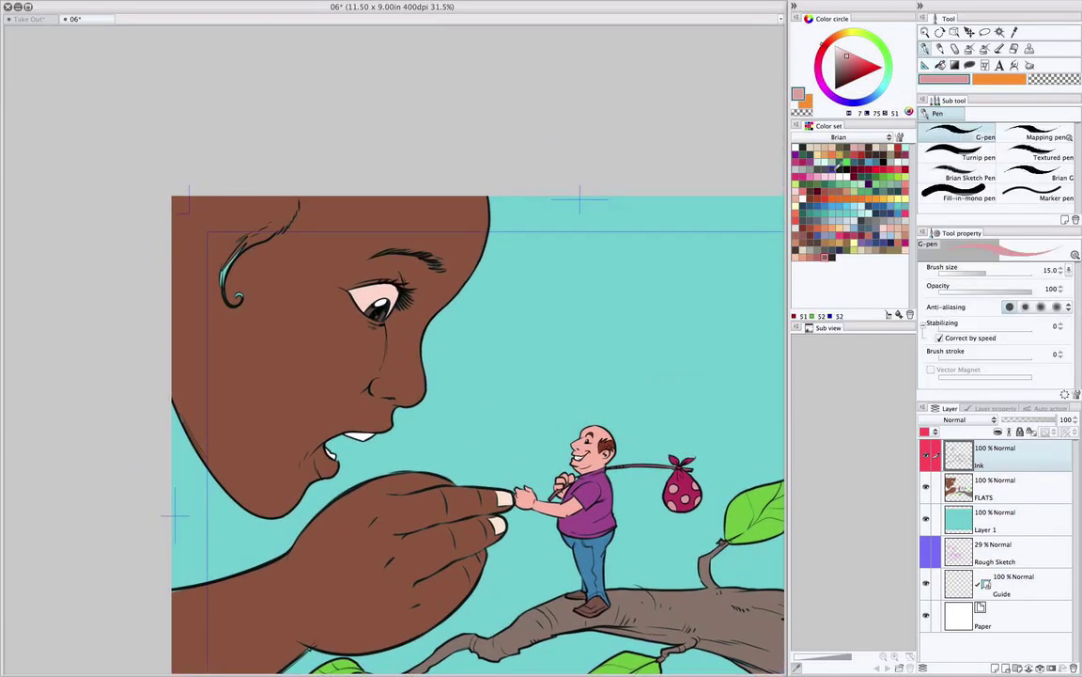
pyautogui.click(975, 492)
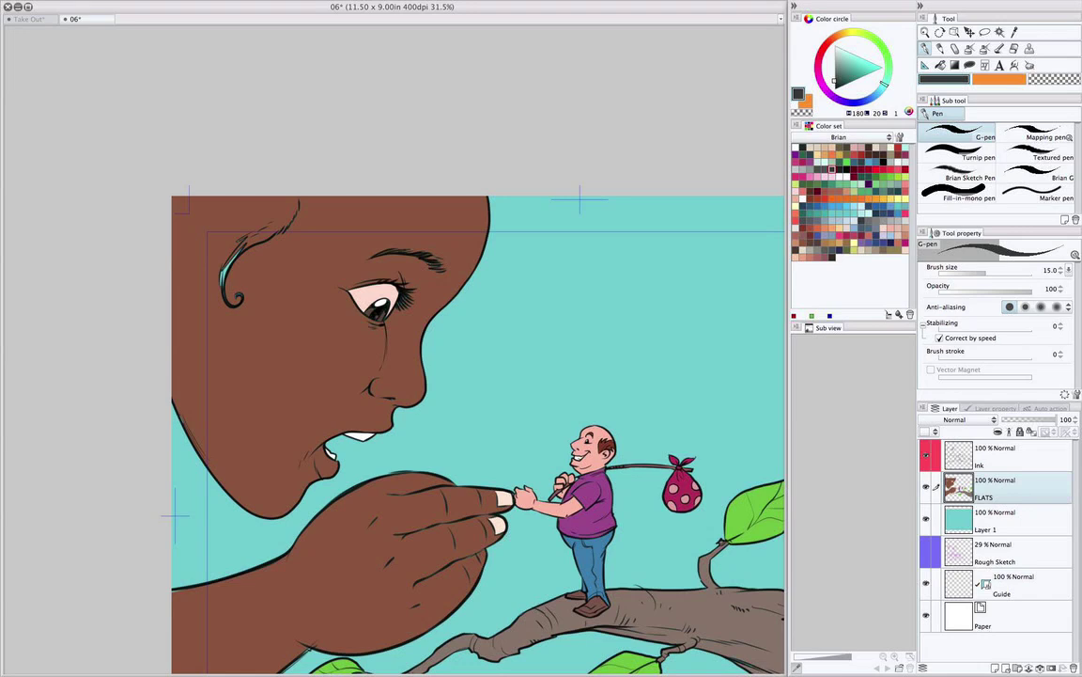
pyautogui.moveTo(224, 284)
pyautogui.mouseDown()
pyautogui.moveTo(238, 250)
pyautogui.moveTo(273, 233)
pyautogui.moveTo(299, 195)
pyautogui.mouseUp()
pyautogui.press('g')
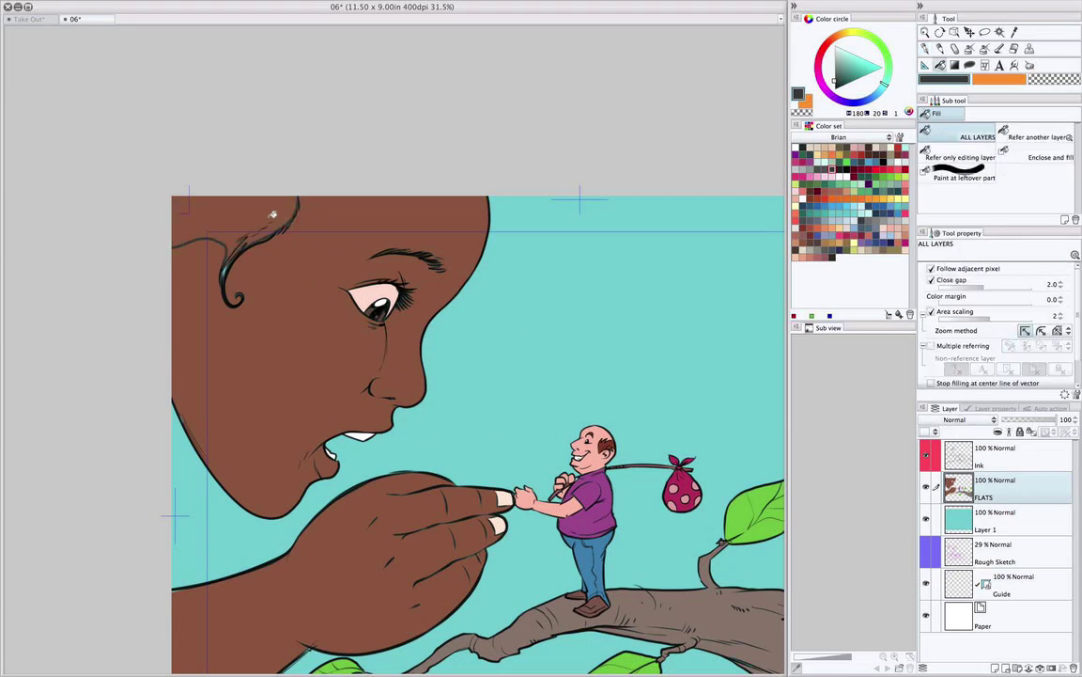
pyautogui.click(238, 191)
pyautogui.press('p')
pyautogui.moveTo(226, 263); pyautogui.dragTo(223, 276)
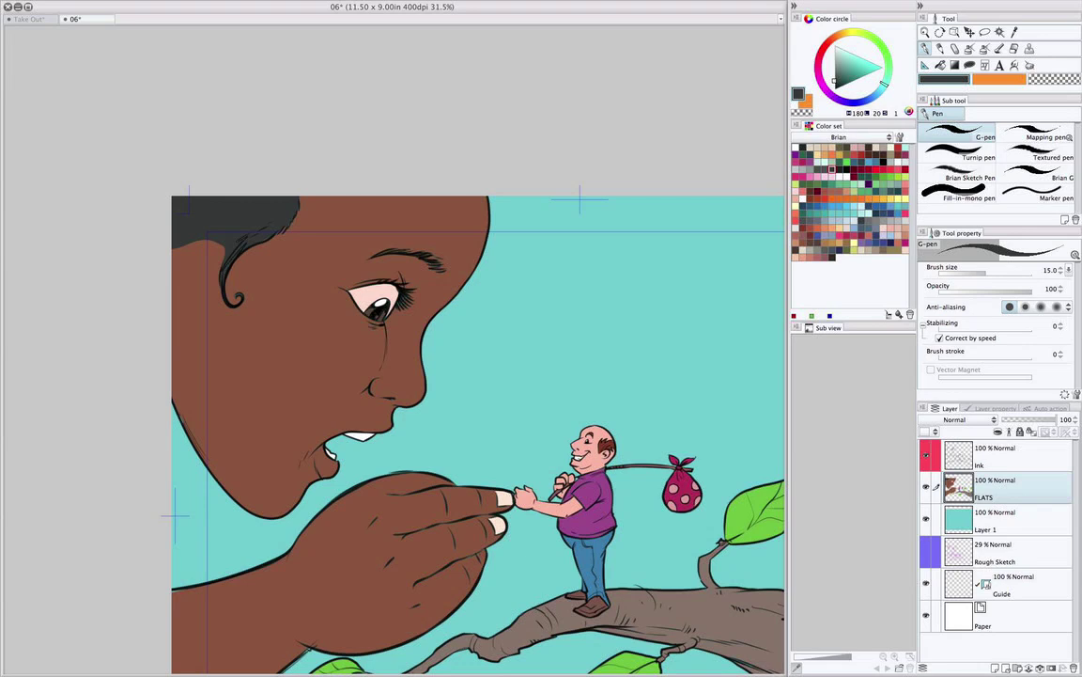
pyautogui.scroll(-1, 555, 425)
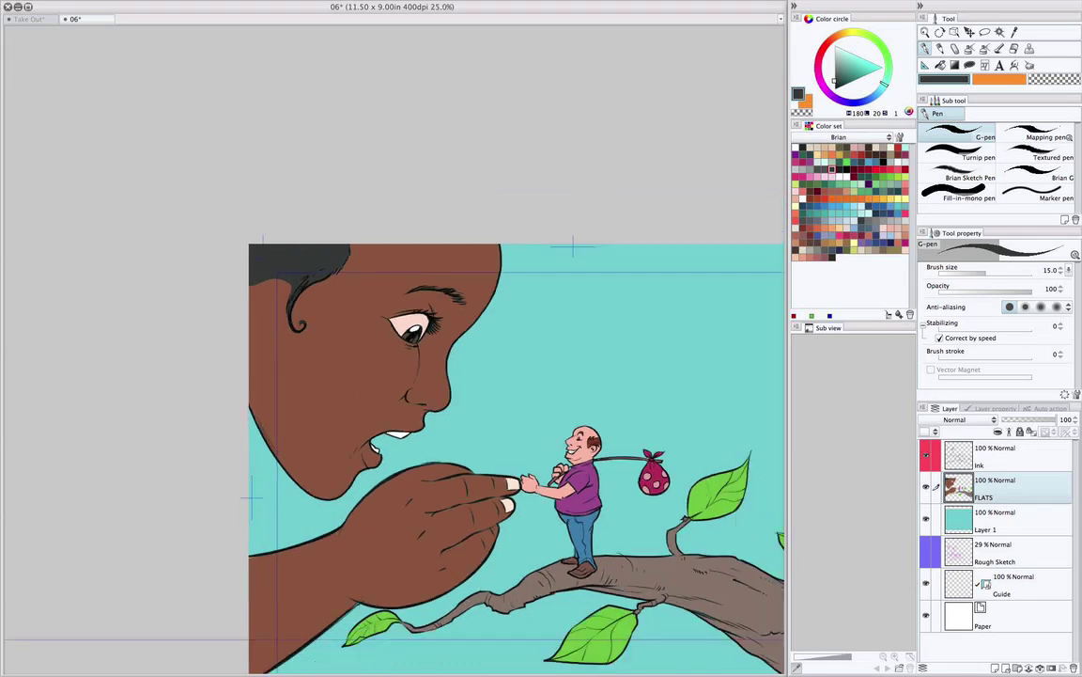
pyautogui.moveTo(620, 432); pyautogui.dragTo(578, 280)
pyautogui.moveTo(514, 163); pyautogui.dragTo(552, 251)
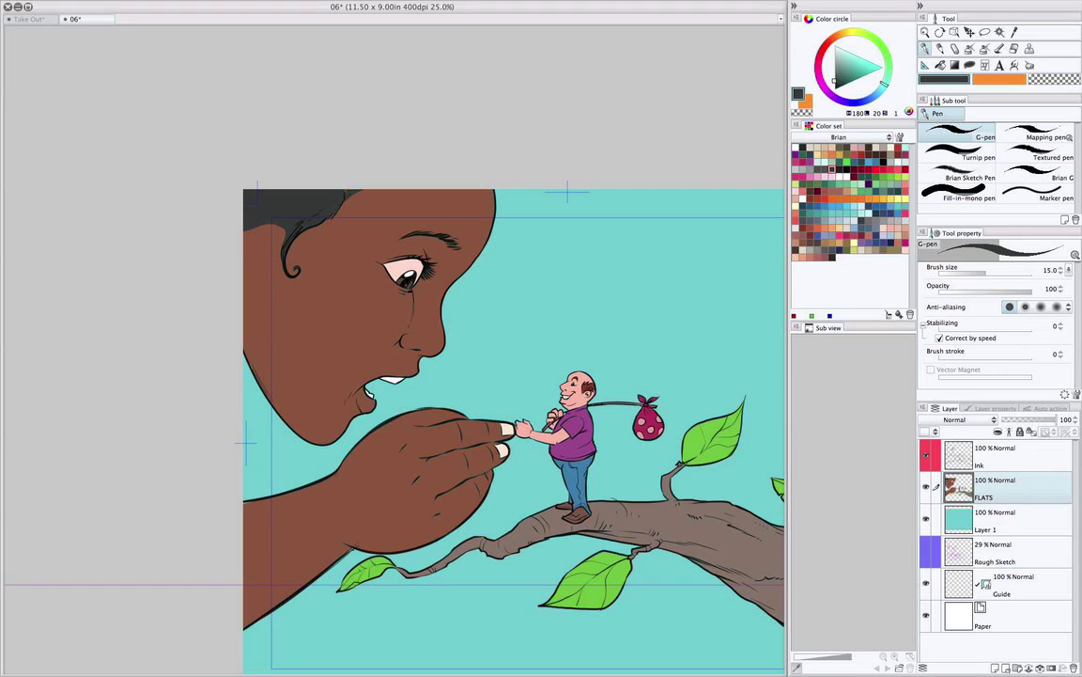
pyautogui.scroll(-4, 424, 304)
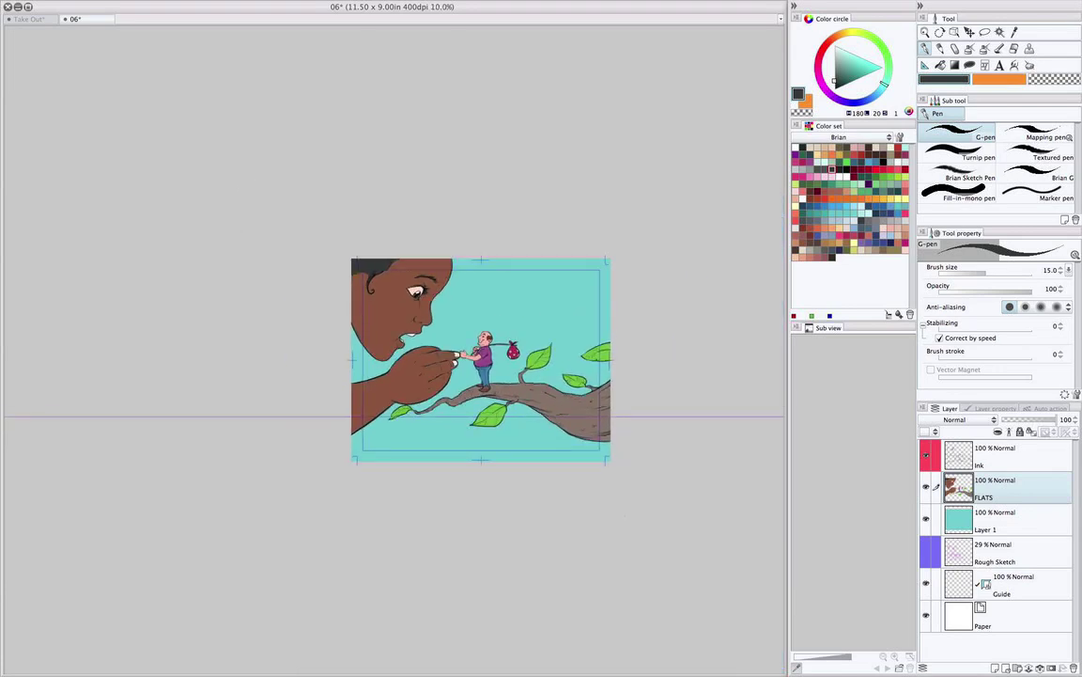
pyautogui.scroll(3, 580, 407)
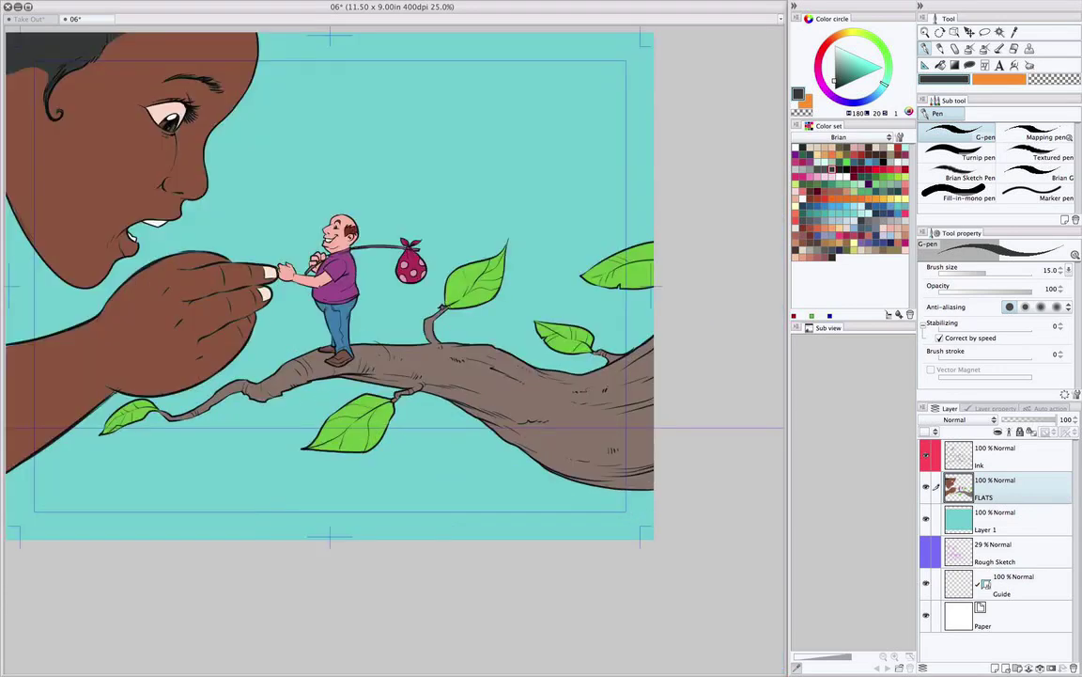
pyautogui.moveTo(538, 380); pyautogui.dragTo(646, 447)
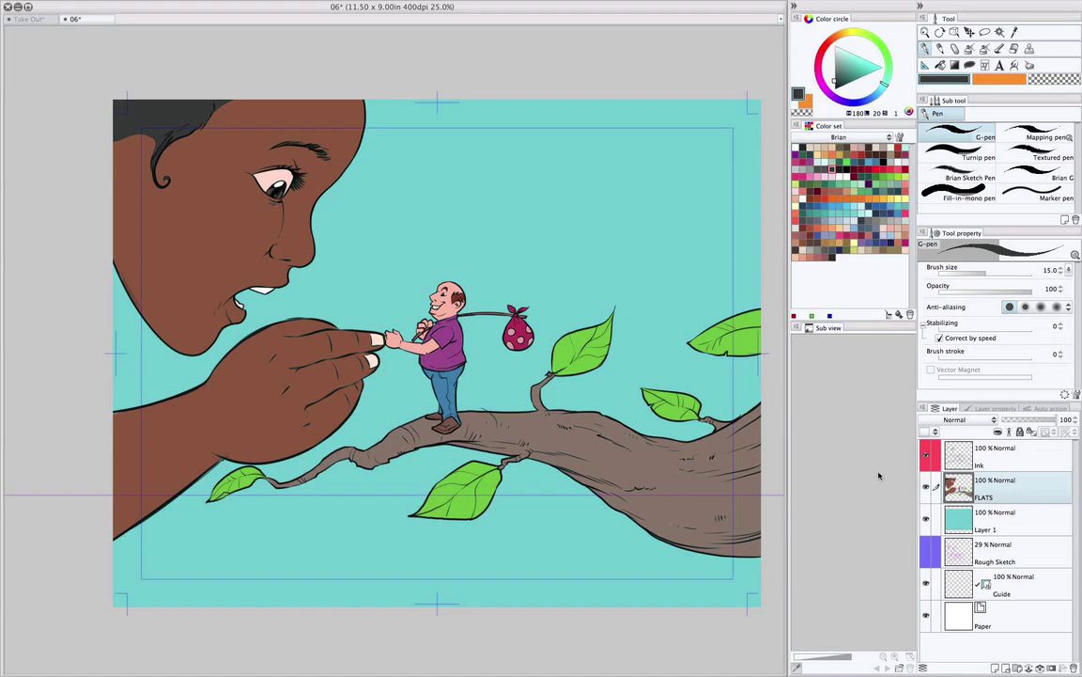
# Add a new layer named COLORS between Ink and FLATS, and duplicate the FLATS layer beneath it.
pyautogui.press('w')
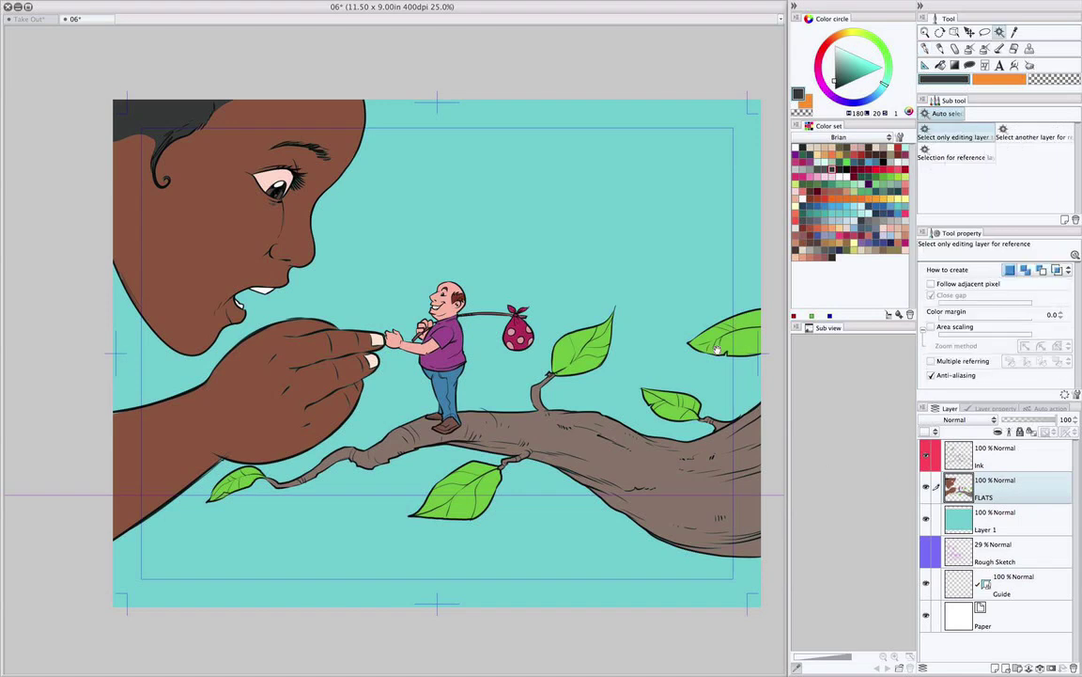
pyautogui.moveTo(641, 316); pyautogui.dragTo(629, 312)
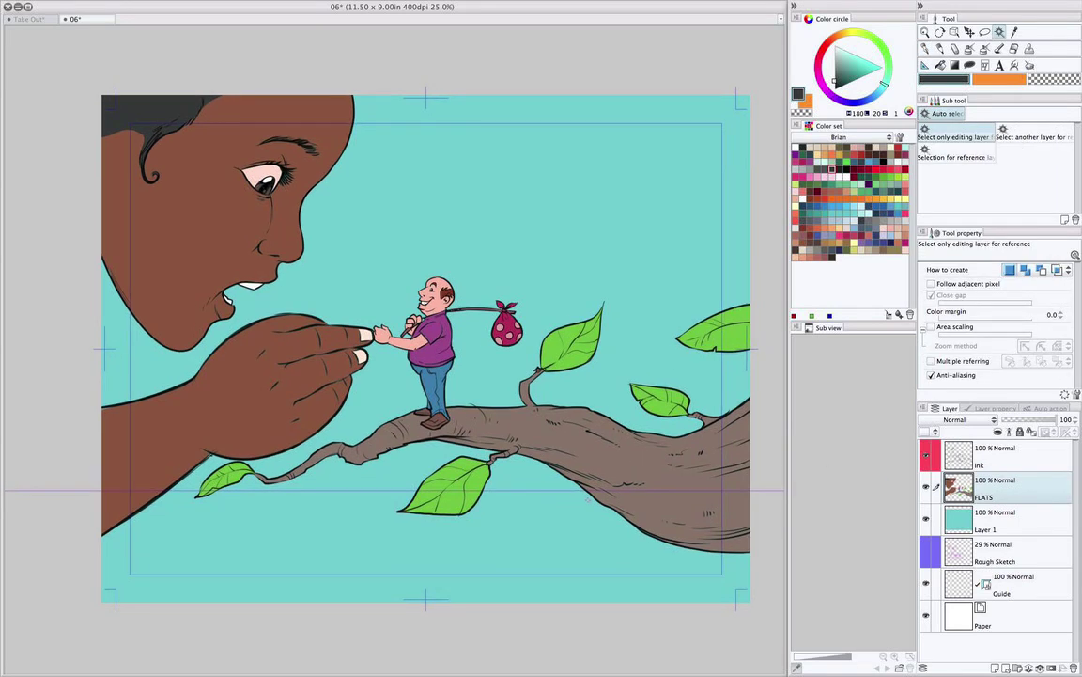
pyautogui.click(995, 668)
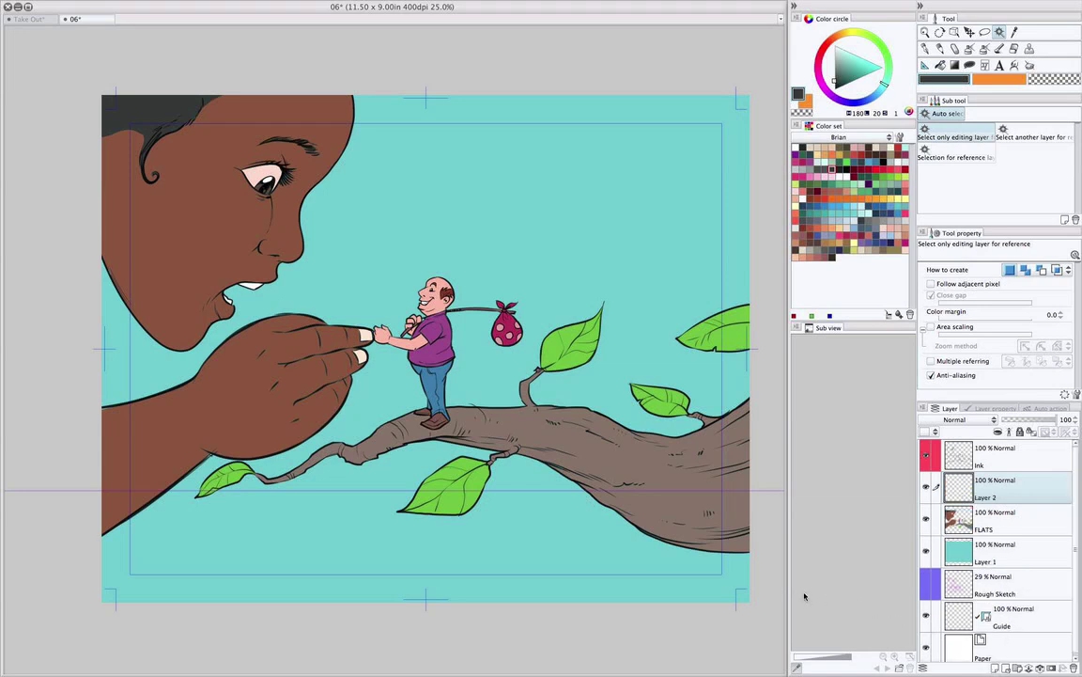
pyautogui.doubleClick(989, 497)
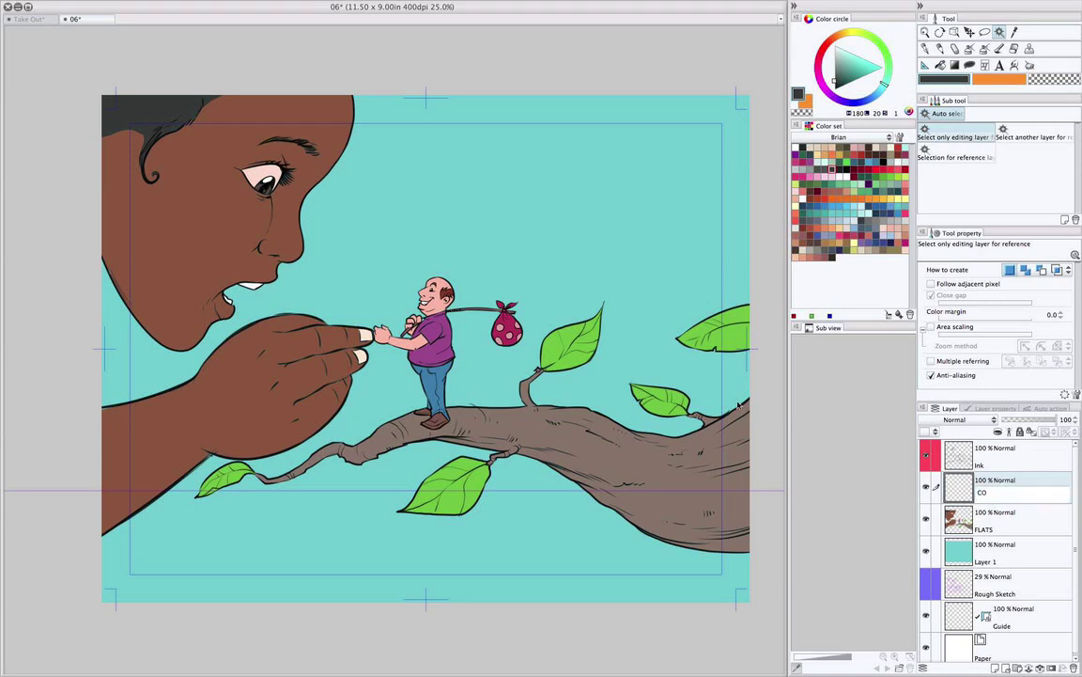
pyautogui.write('COLORS')
pyautogui.press('Return')
pyautogui.moveTo(990, 518); pyautogui.dragTo(994, 666)
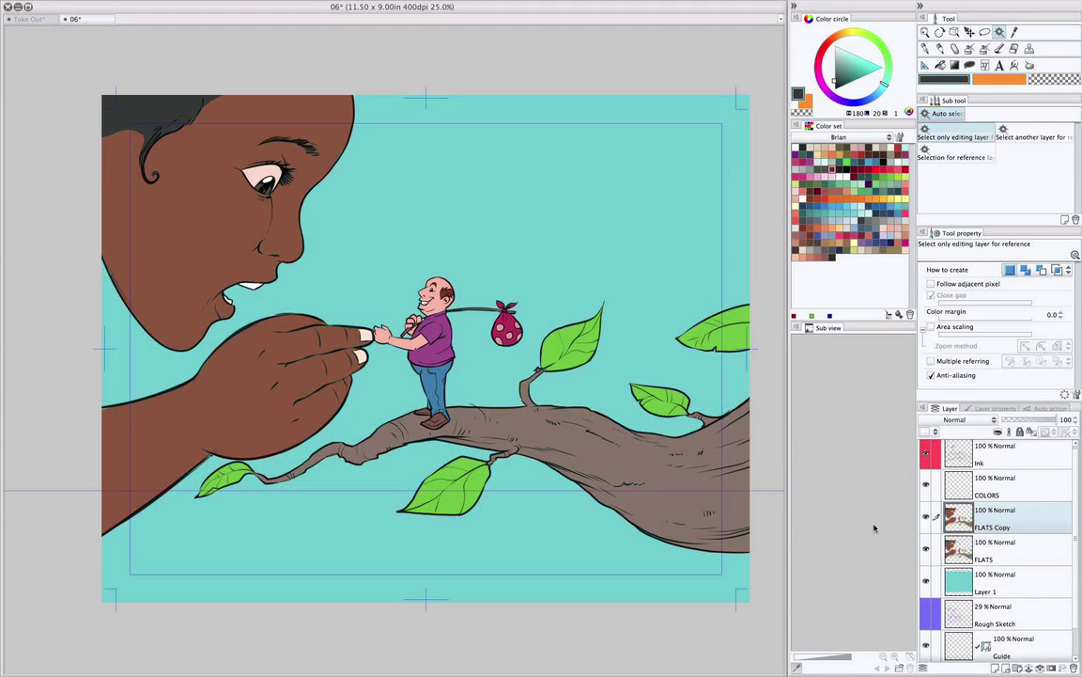
# Make the original FLATS layer the reference layer and set Auto select's Multiple referring to Referring layer, with the duplicate active.
pyautogui.click(974, 560)
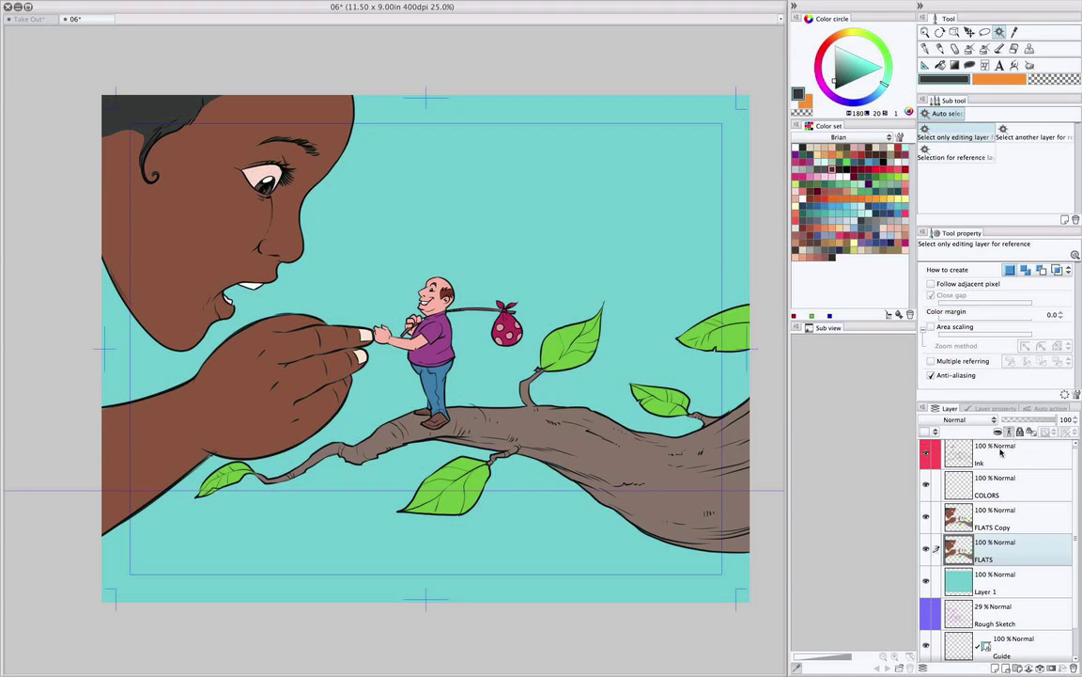
pyautogui.click(953, 519)
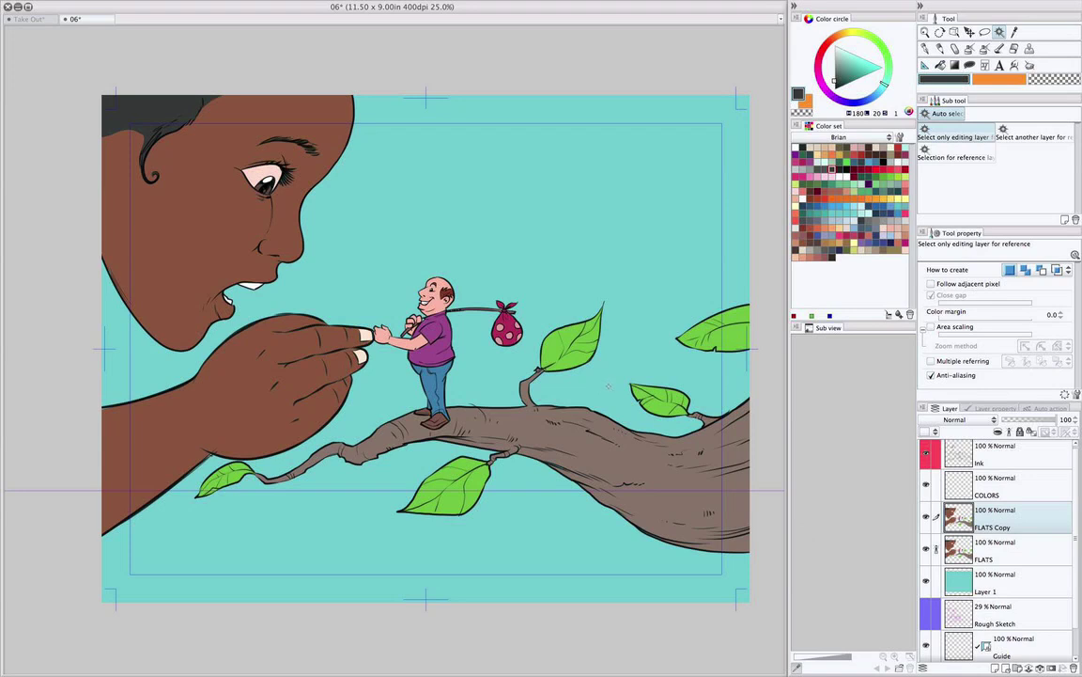
pyautogui.click(932, 362)
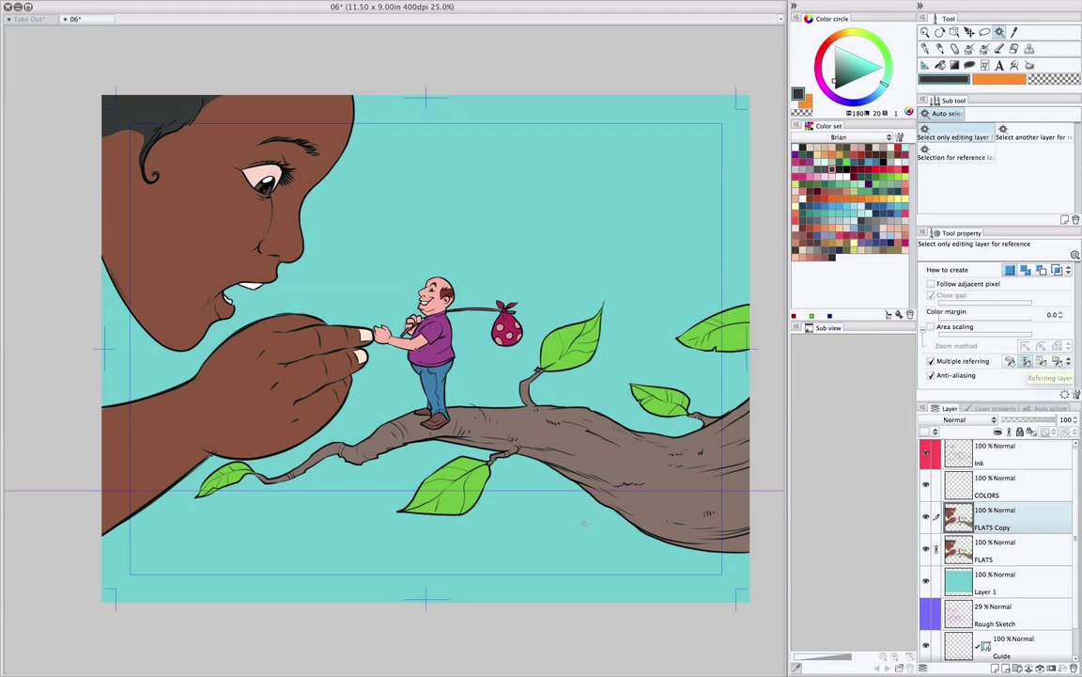
# With the Ink layer active, test Auto select on the background around the figures and clear the selection.
pyautogui.hscroll(-2, 456, 338)
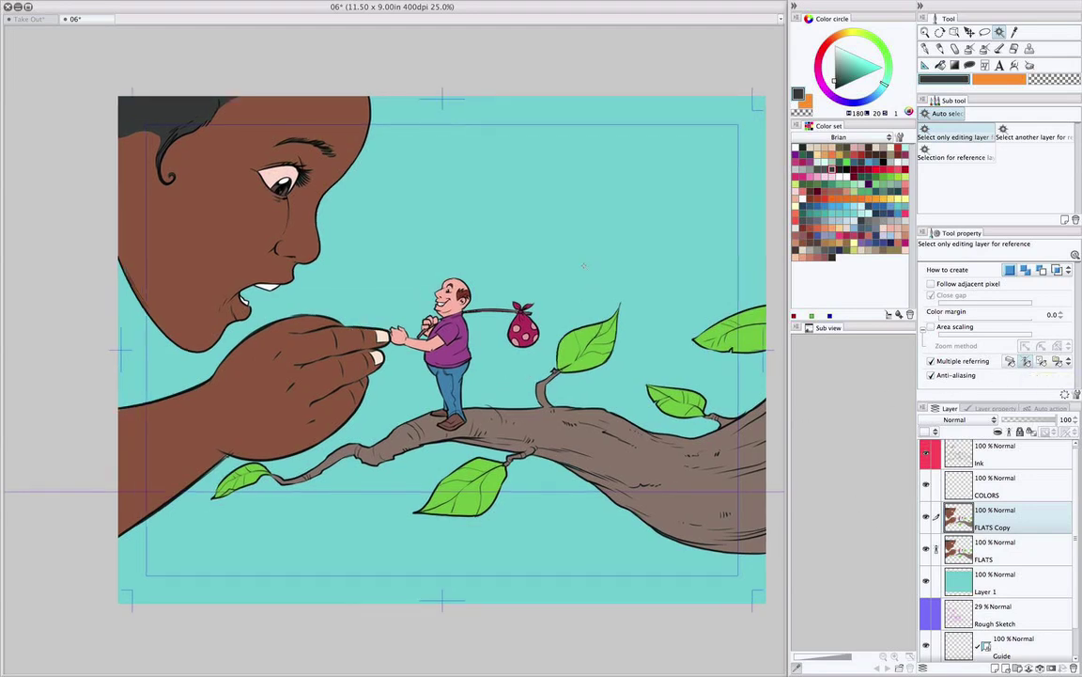
pyautogui.click(983, 454)
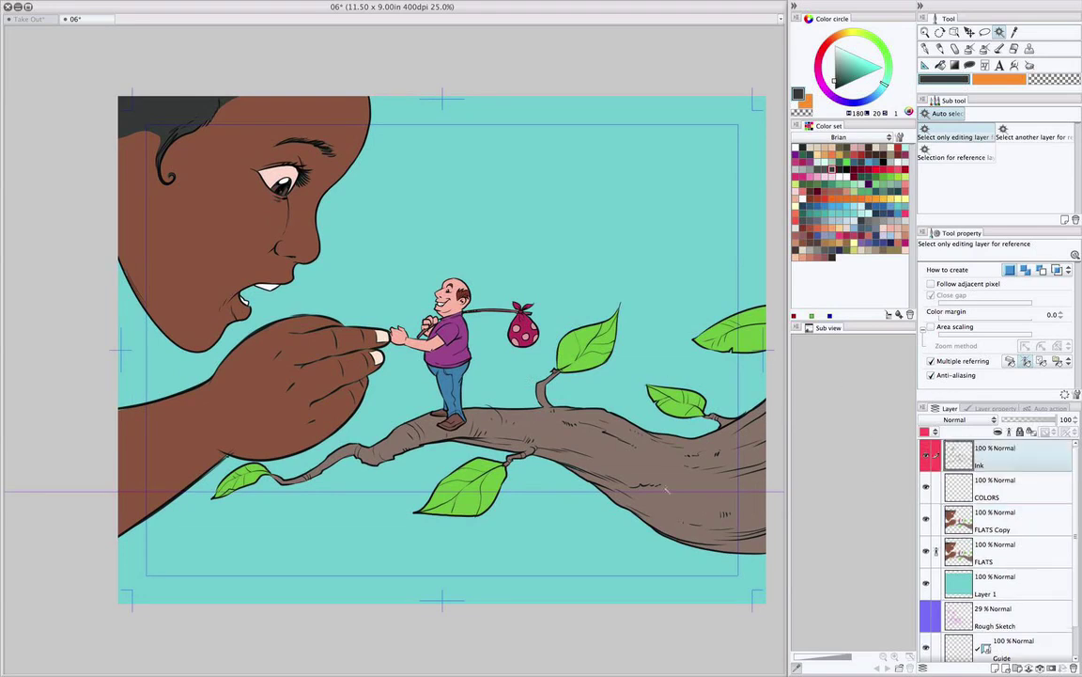
pyautogui.click(670, 242)
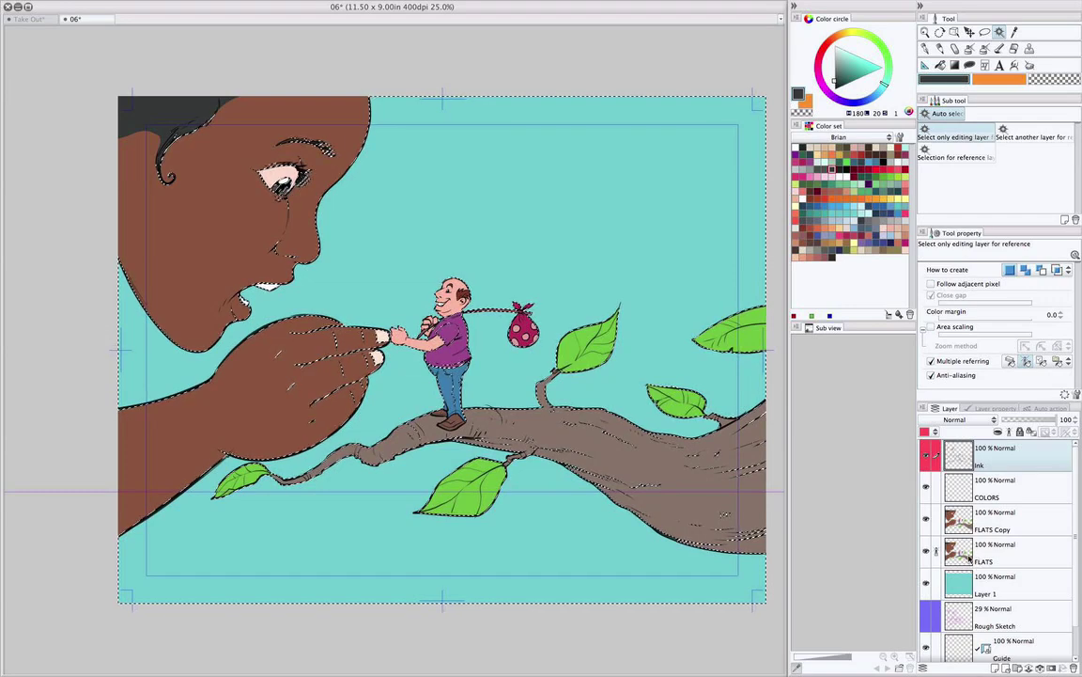
pyautogui.hotkey('ctrl', 'd')
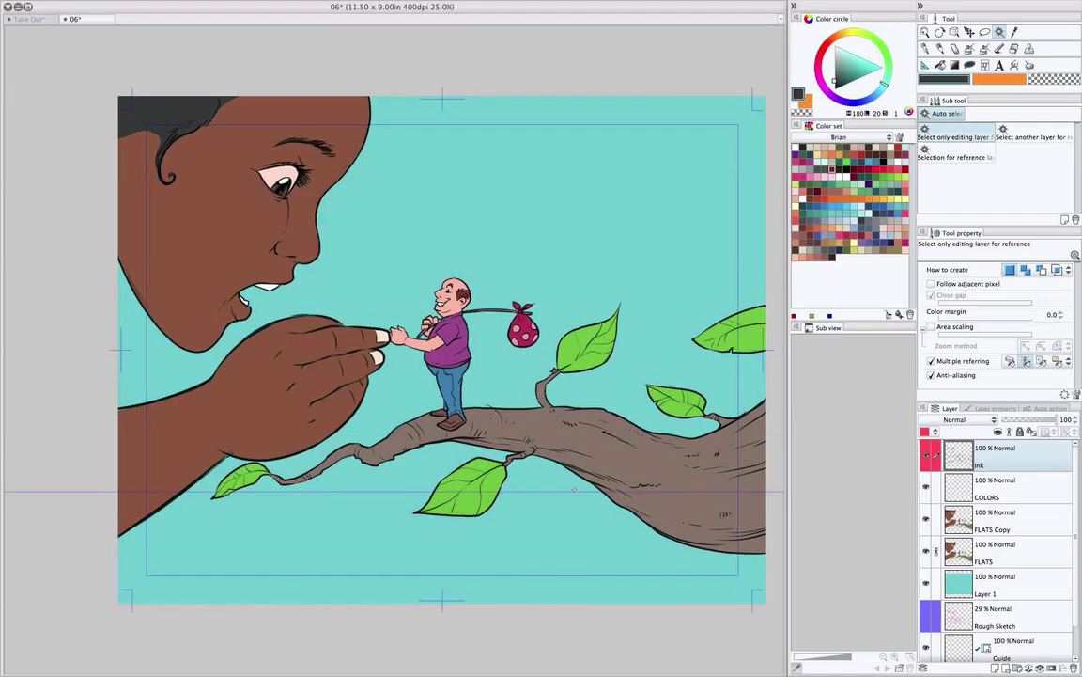